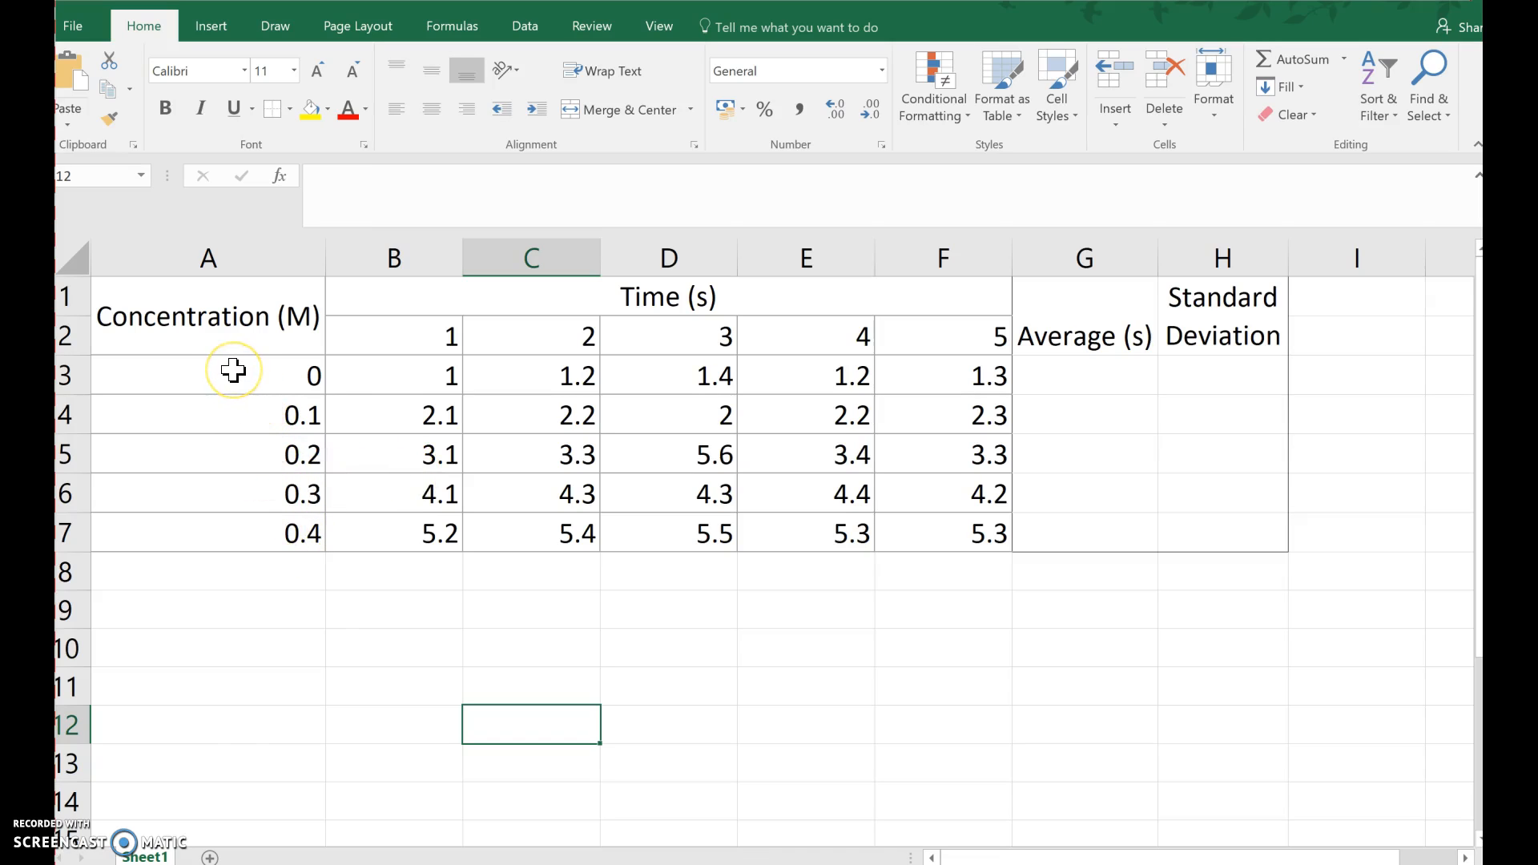
Format the concentration and time values in A3:F7 to show one decimal place.
drag(233, 370, 953, 523)
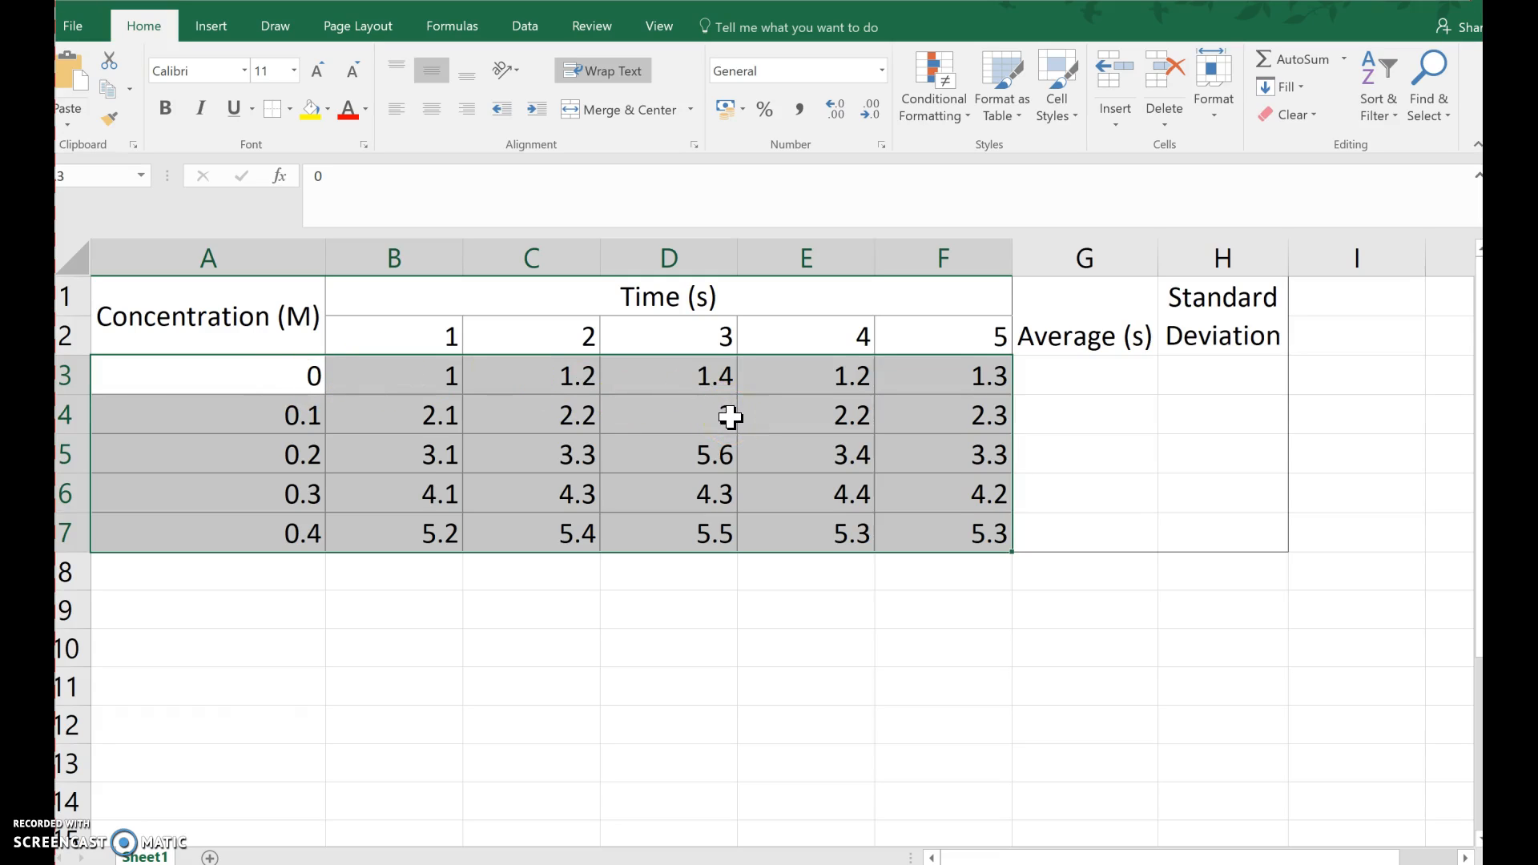
click(879, 114)
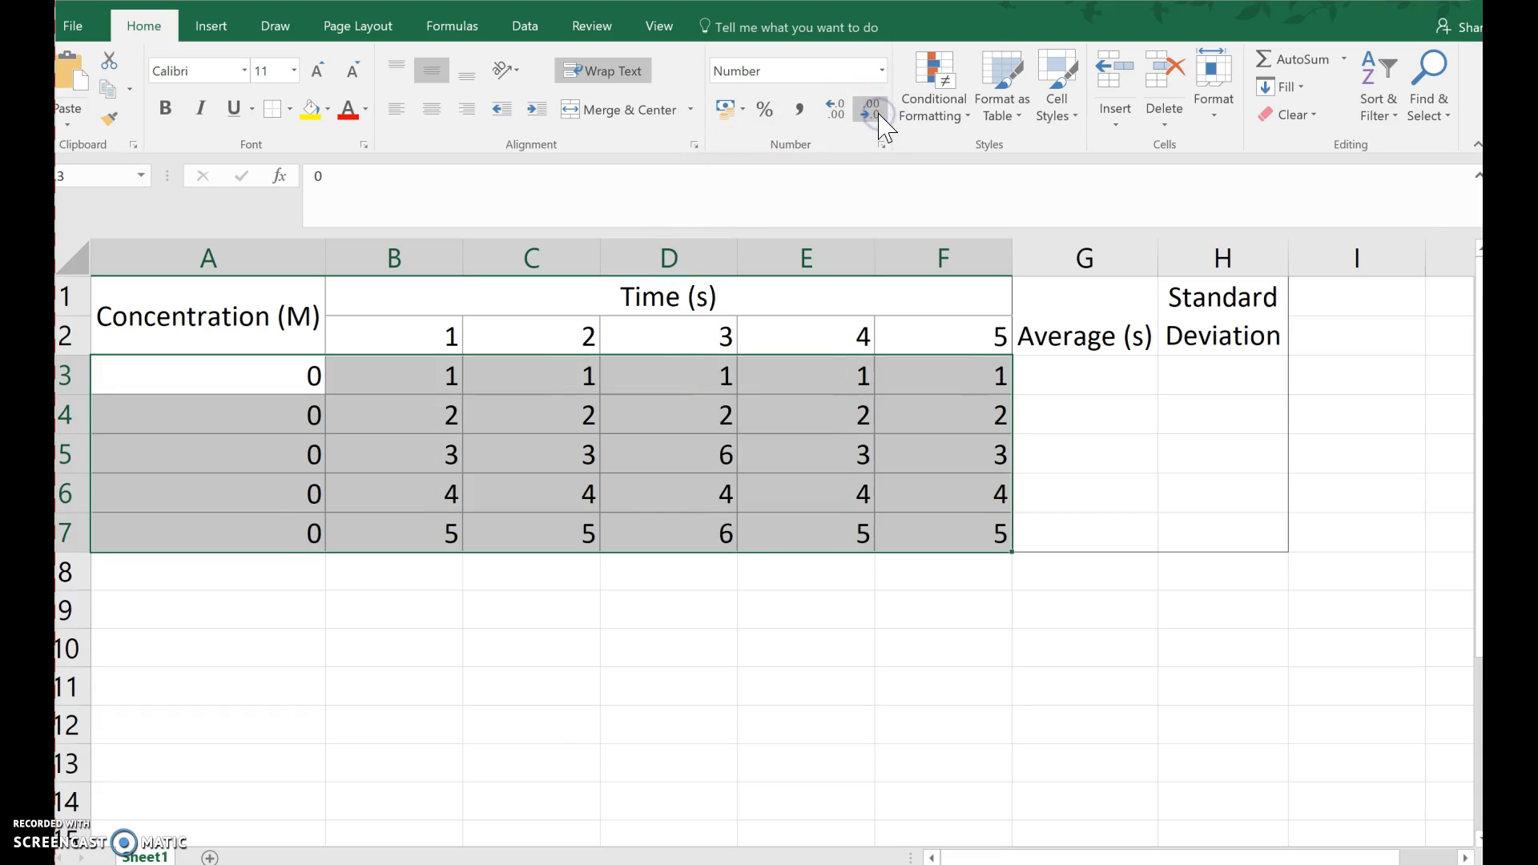
click(838, 115)
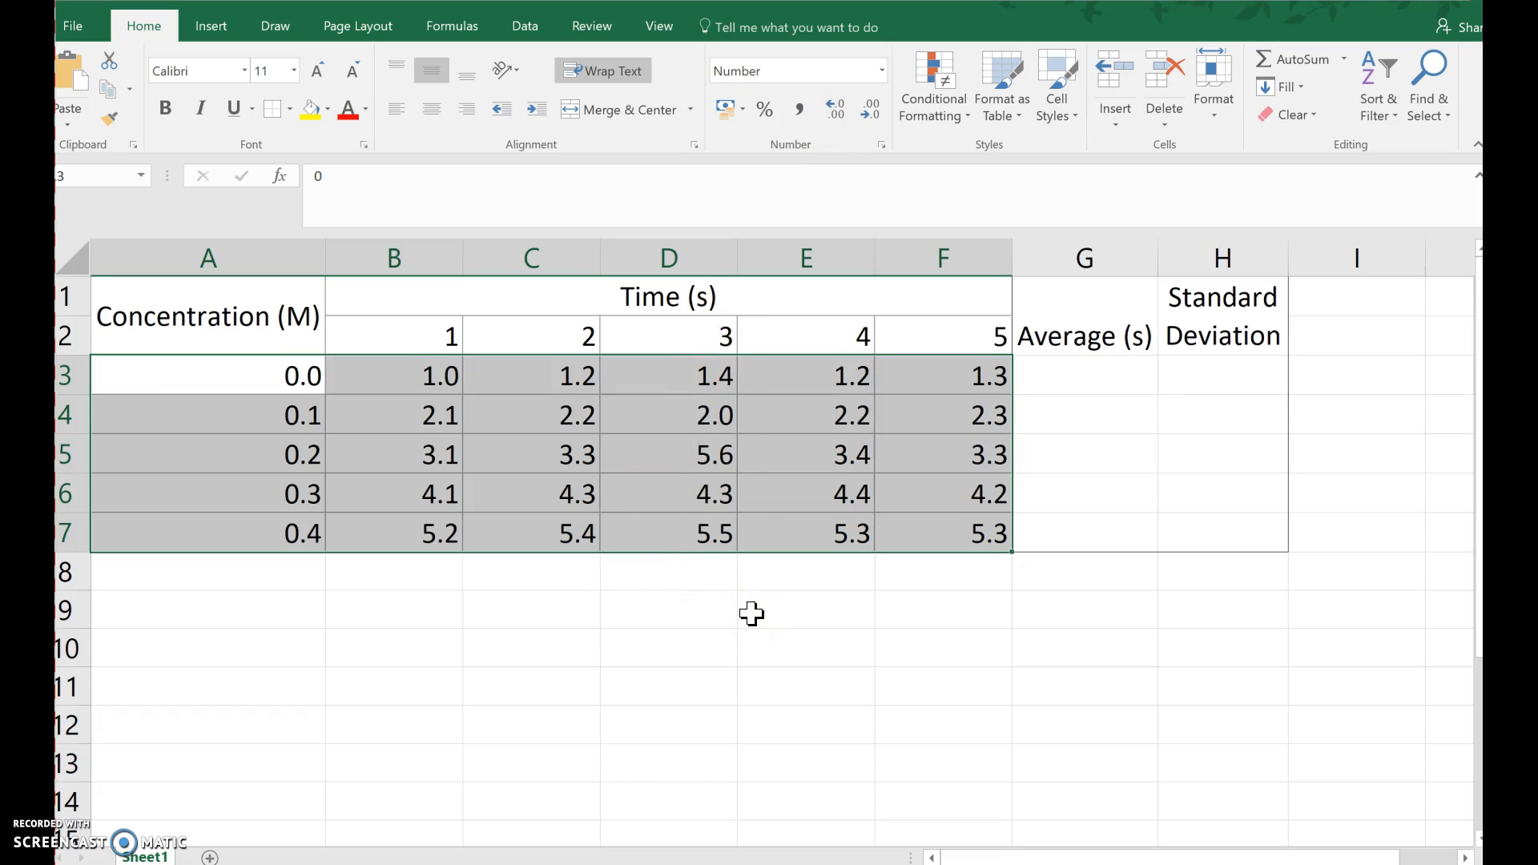
click(783, 705)
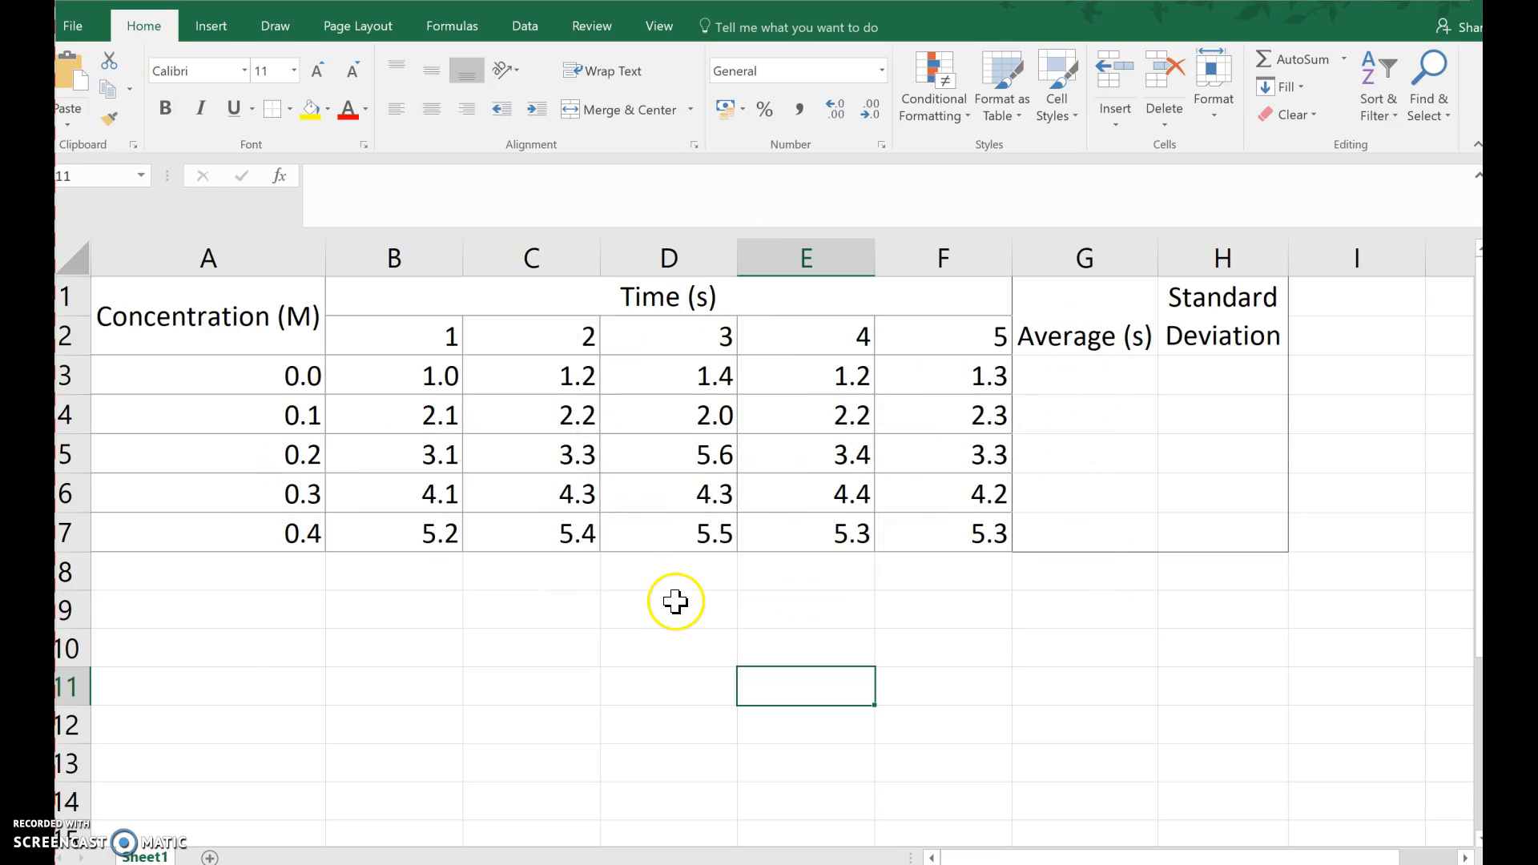
Calculate the average of the five times B3:F3 in cell G3 with the AVERAGE function.
click(1055, 382)
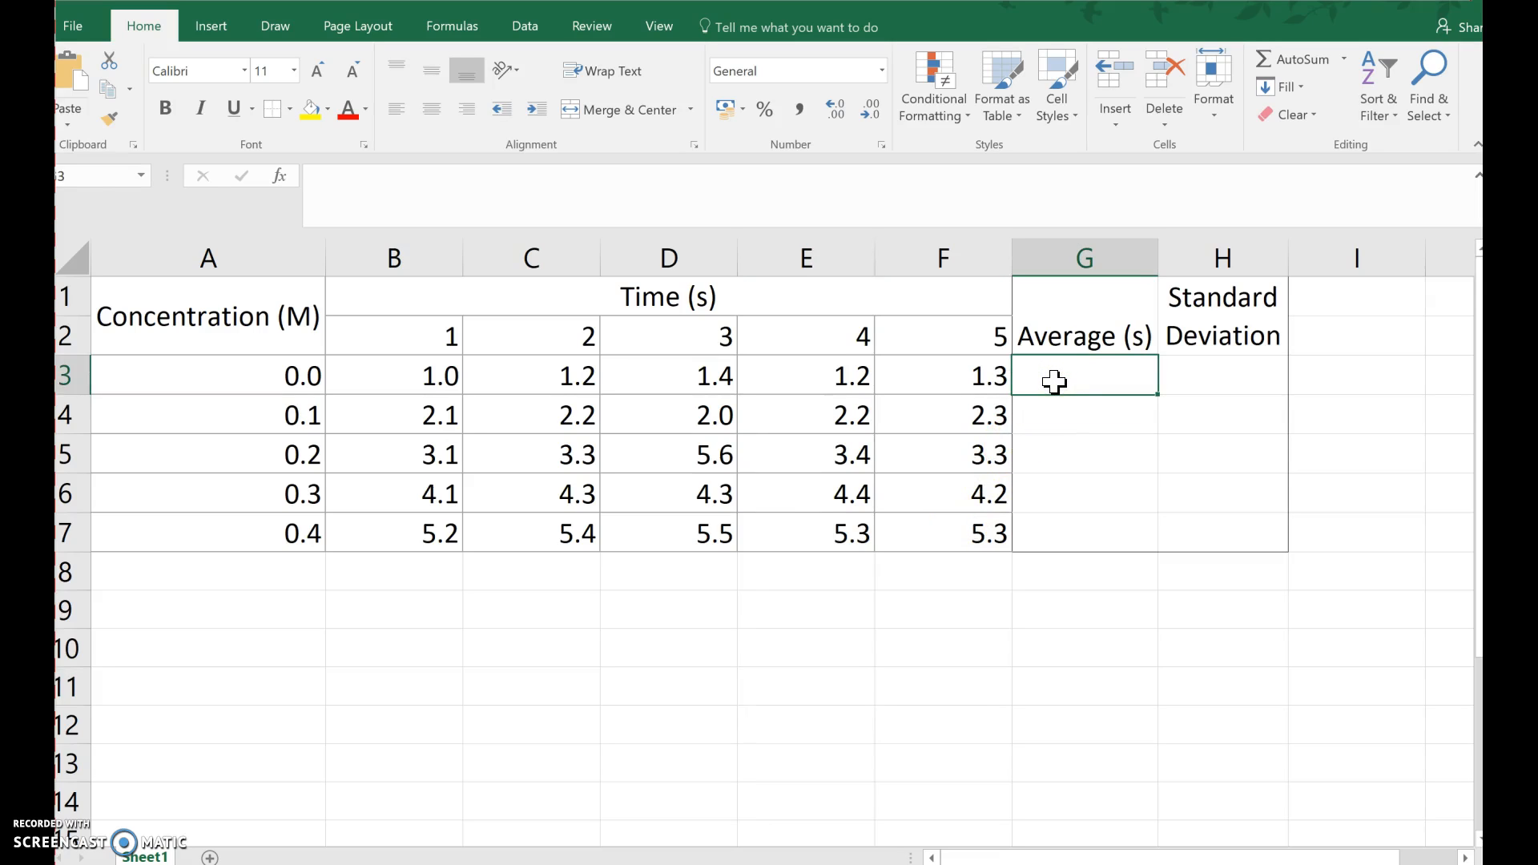
text(=average)
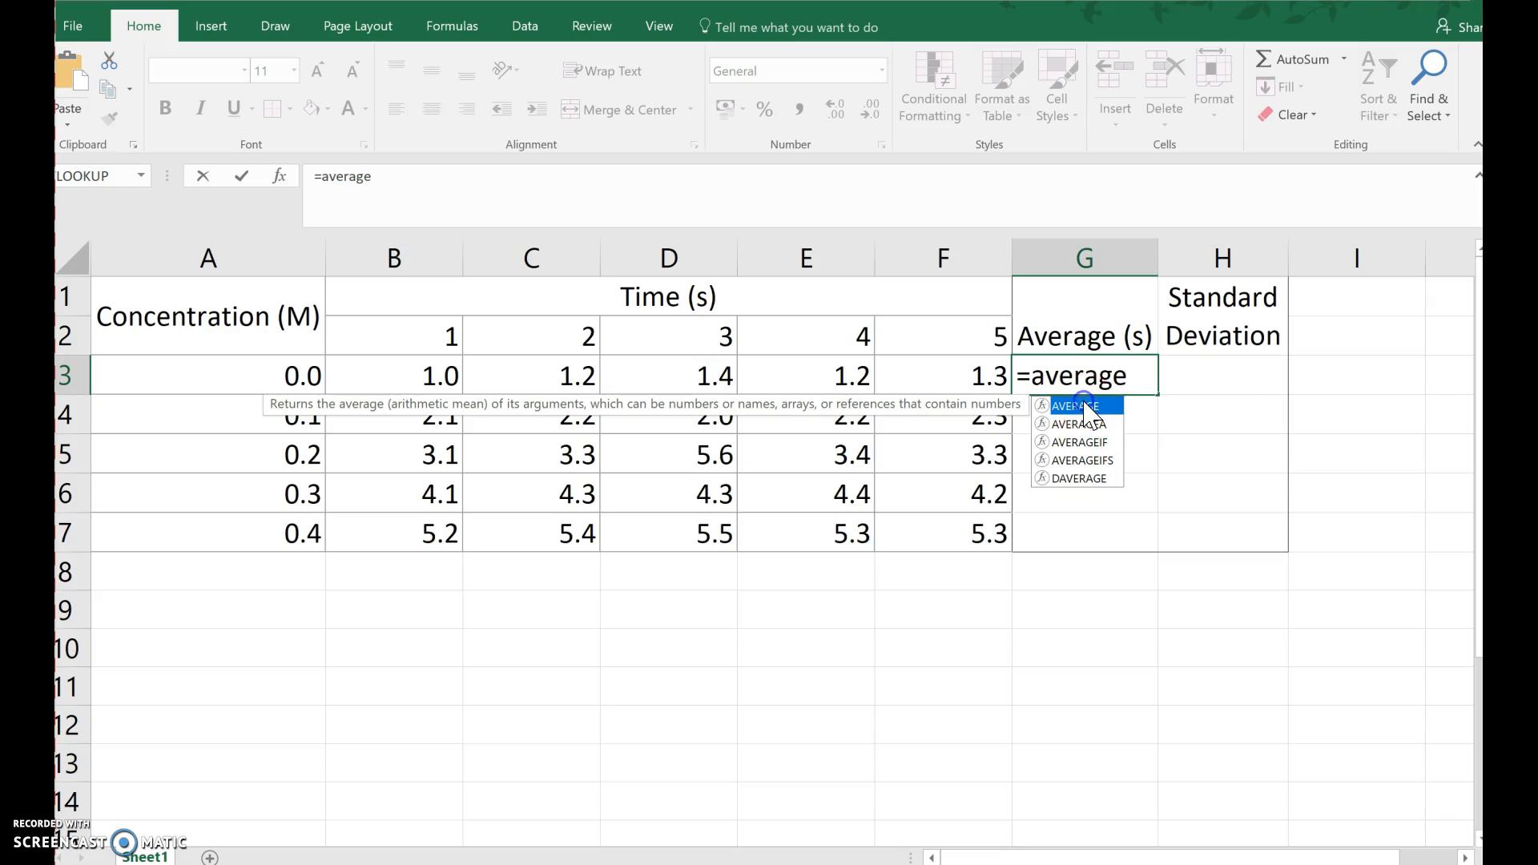
double_click(1086, 407)
drag(382, 379, 900, 374)
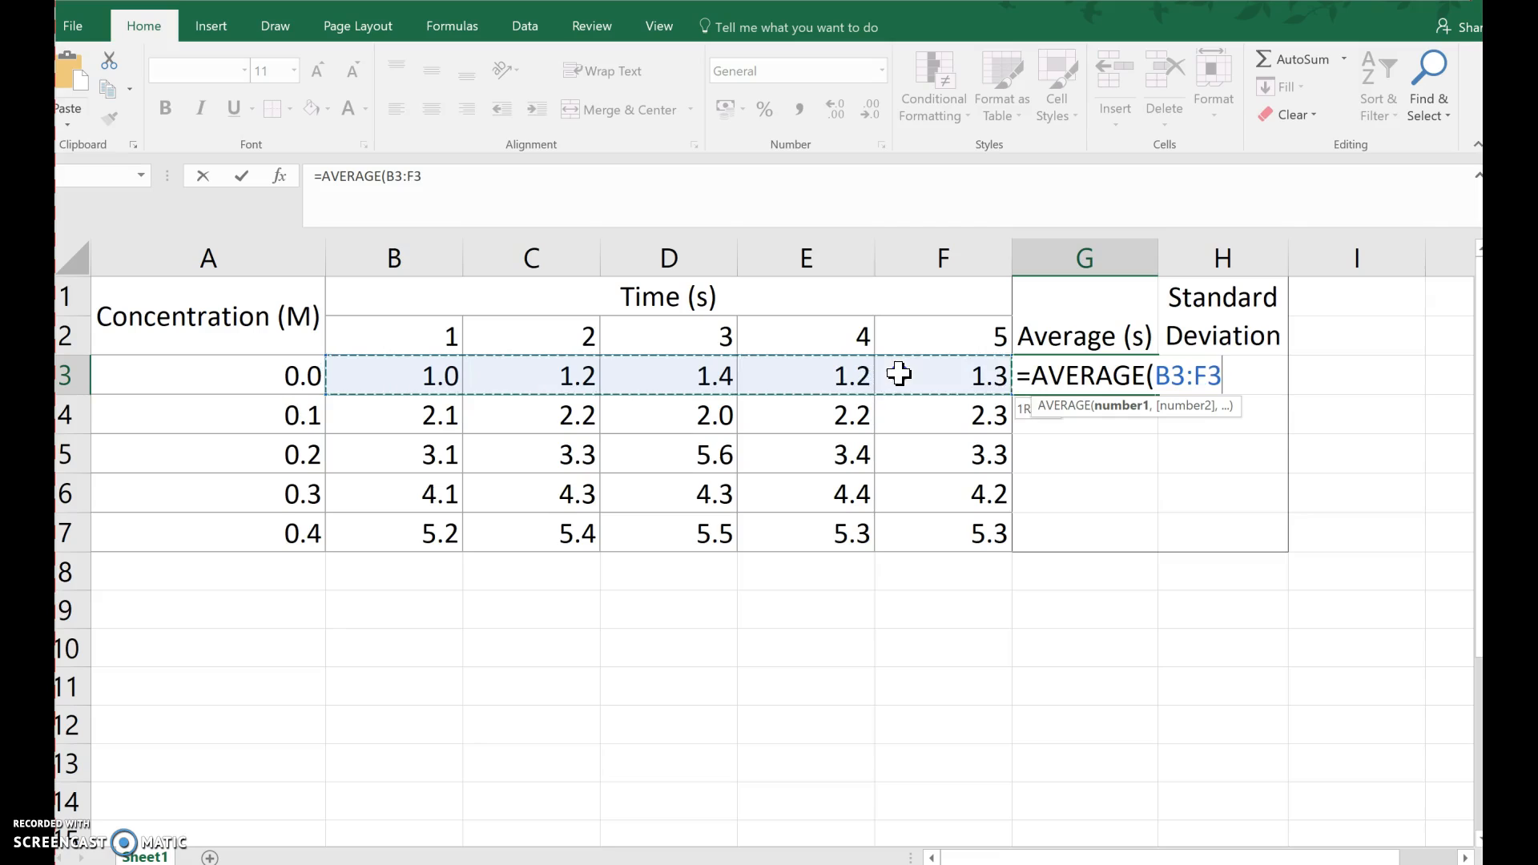
key(Return)
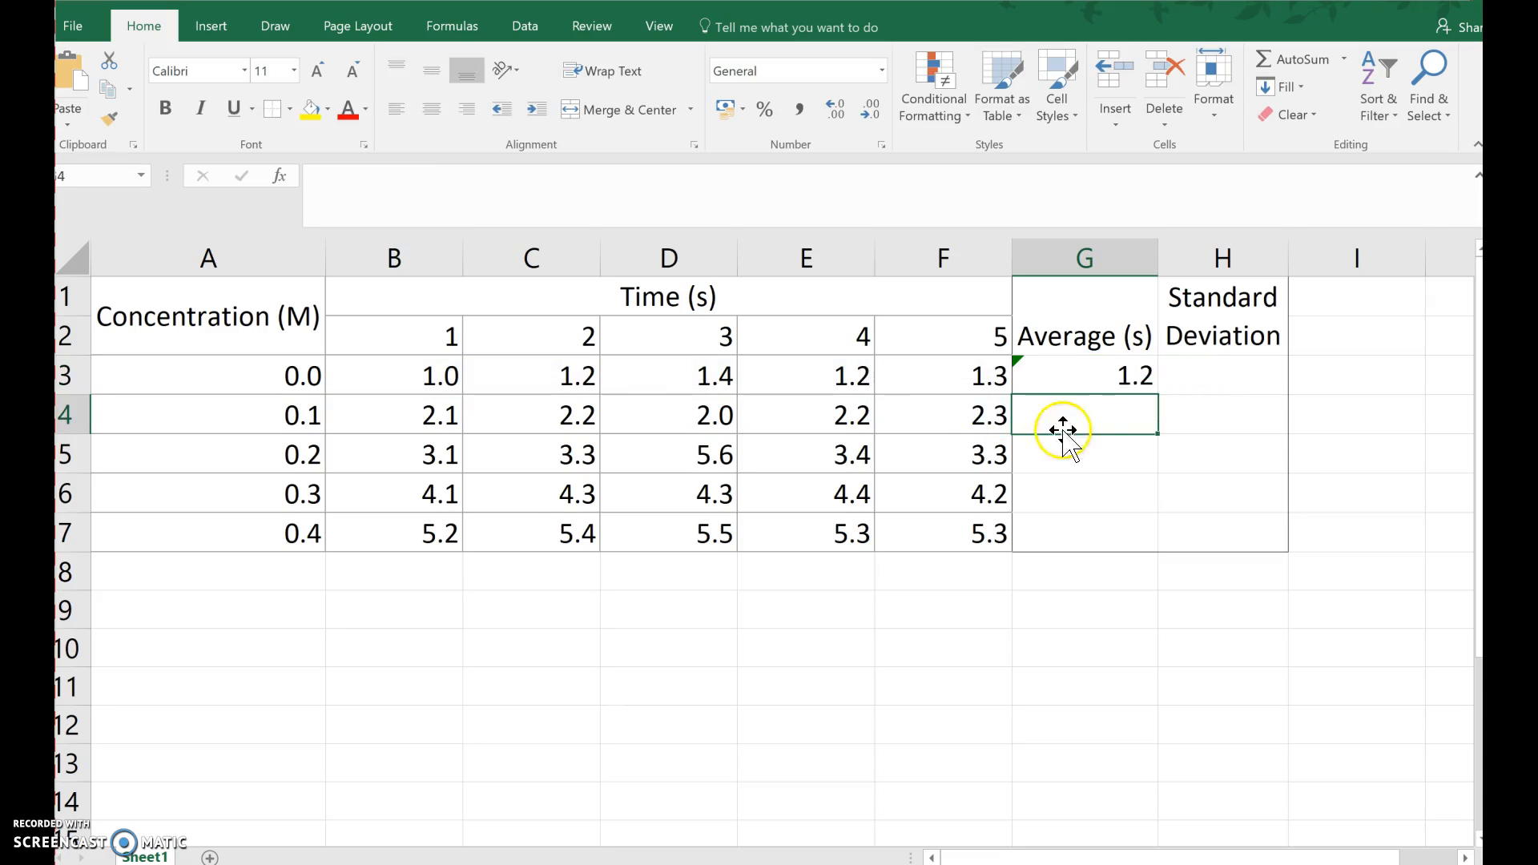
Fill the average formula from G3 down to G7 and ignore the formula error flags on those cells.
click(1122, 371)
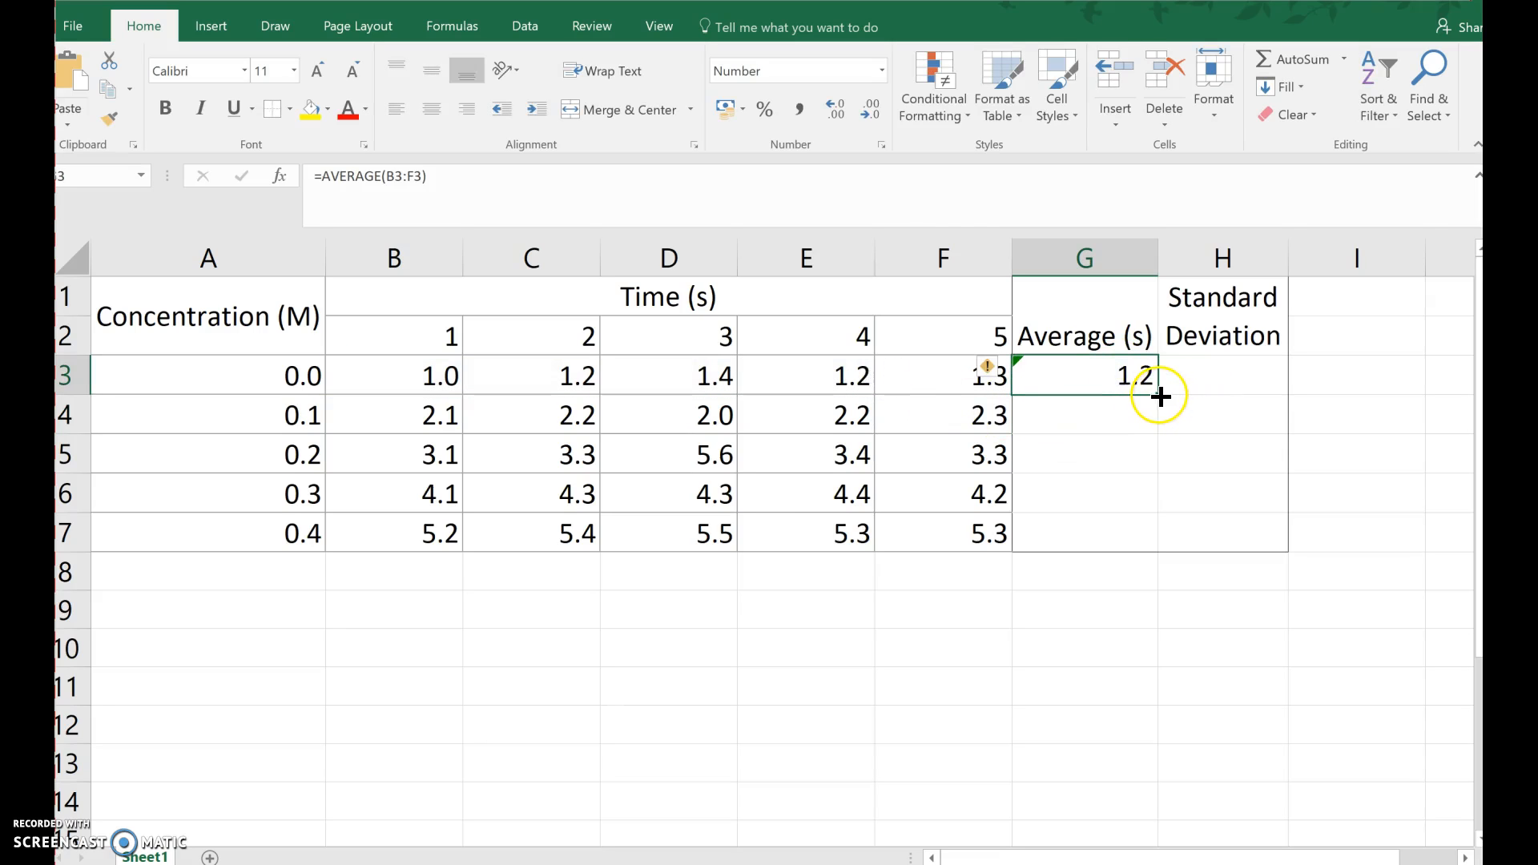
drag(1161, 395, 1165, 546)
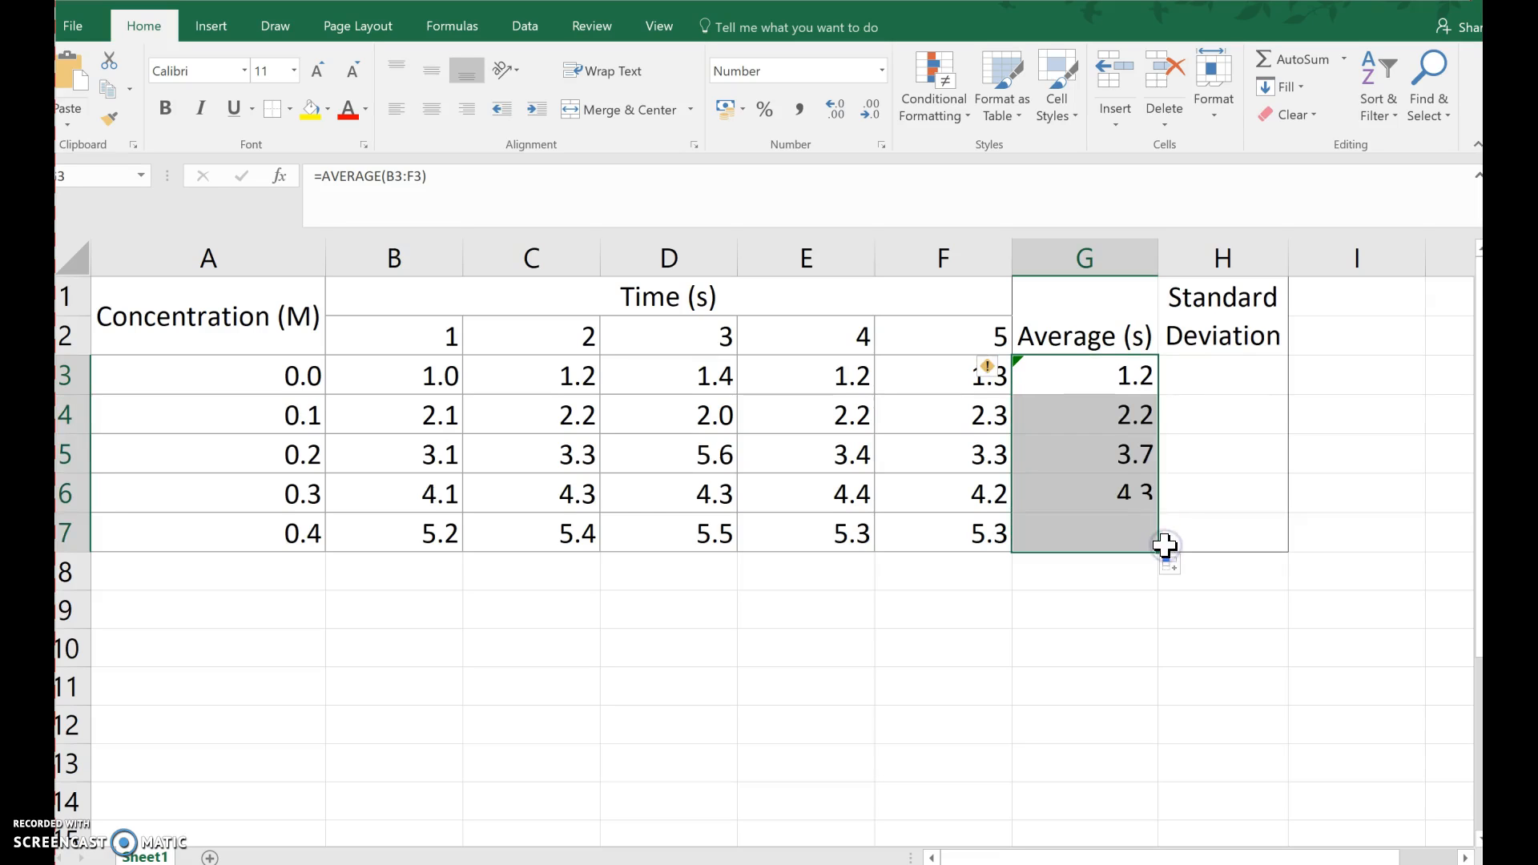
click(1001, 370)
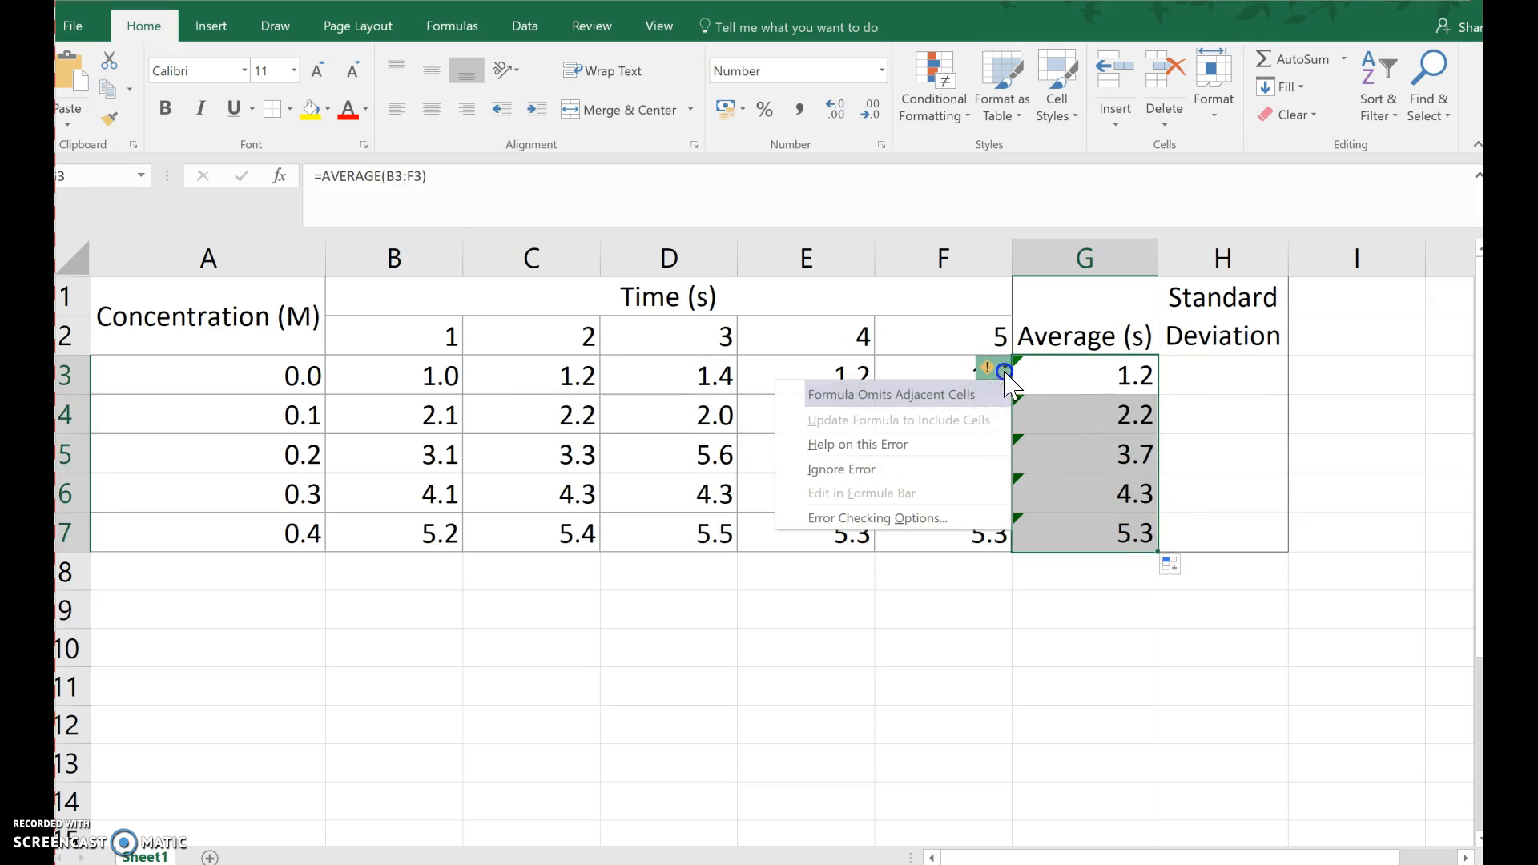
click(978, 471)
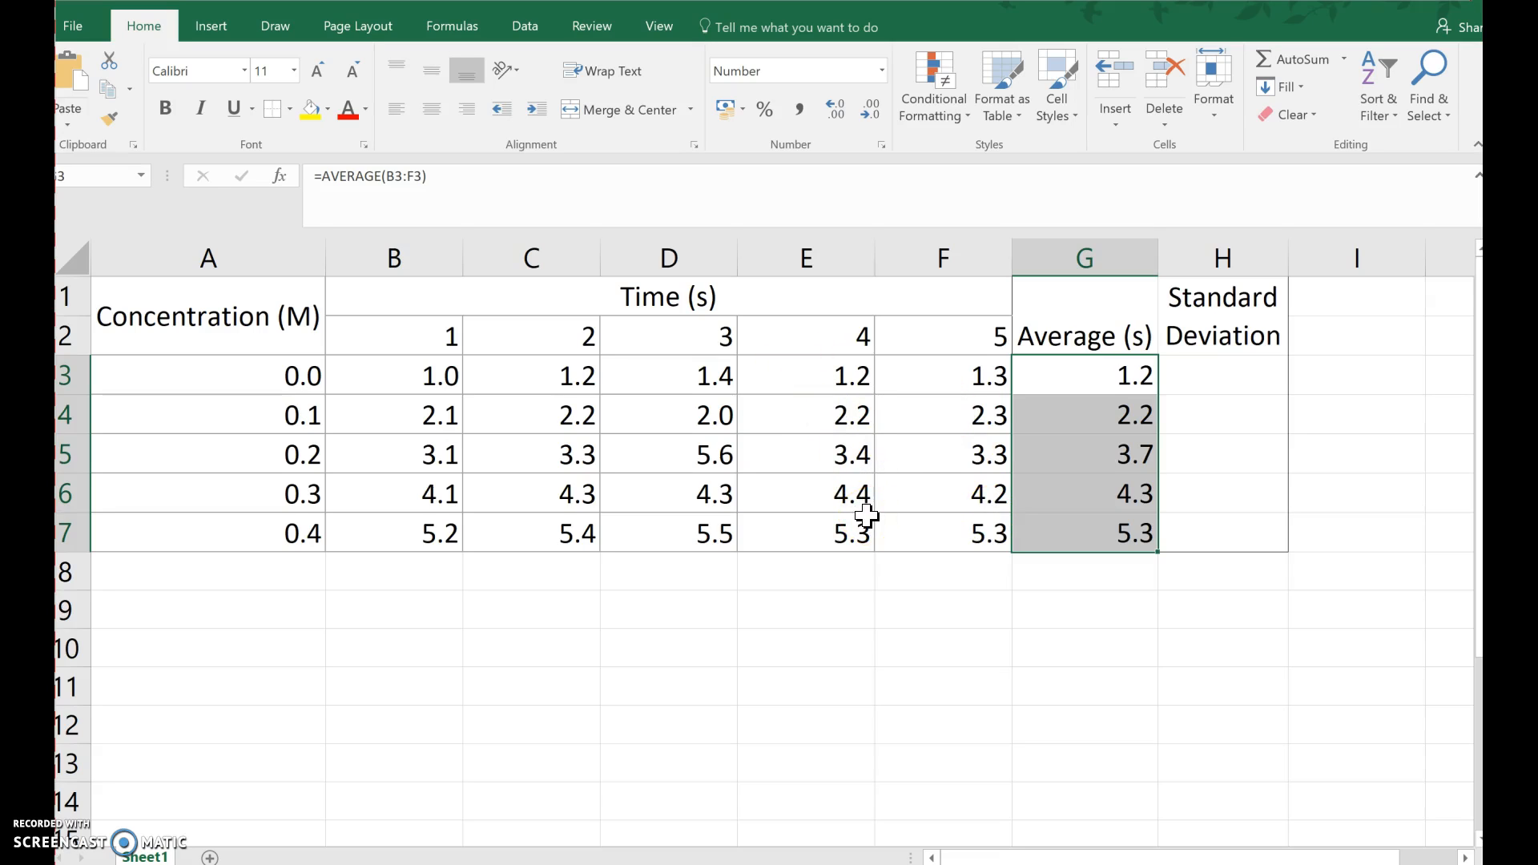
Enter =STDEV(B3:F3) in cell H3 and fill the formula down to H7.
click(1220, 381)
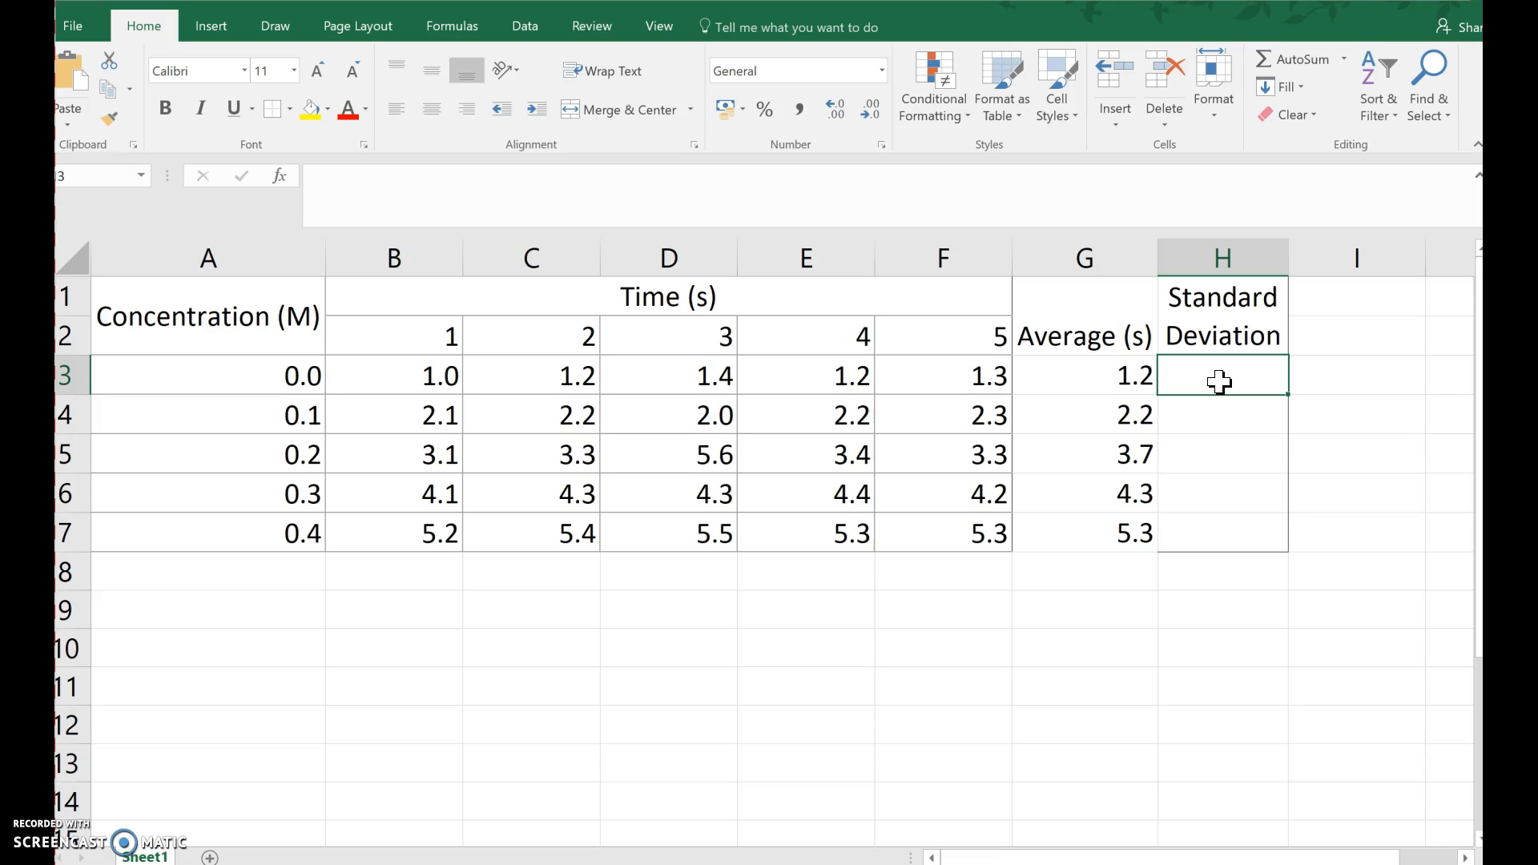
text(=)
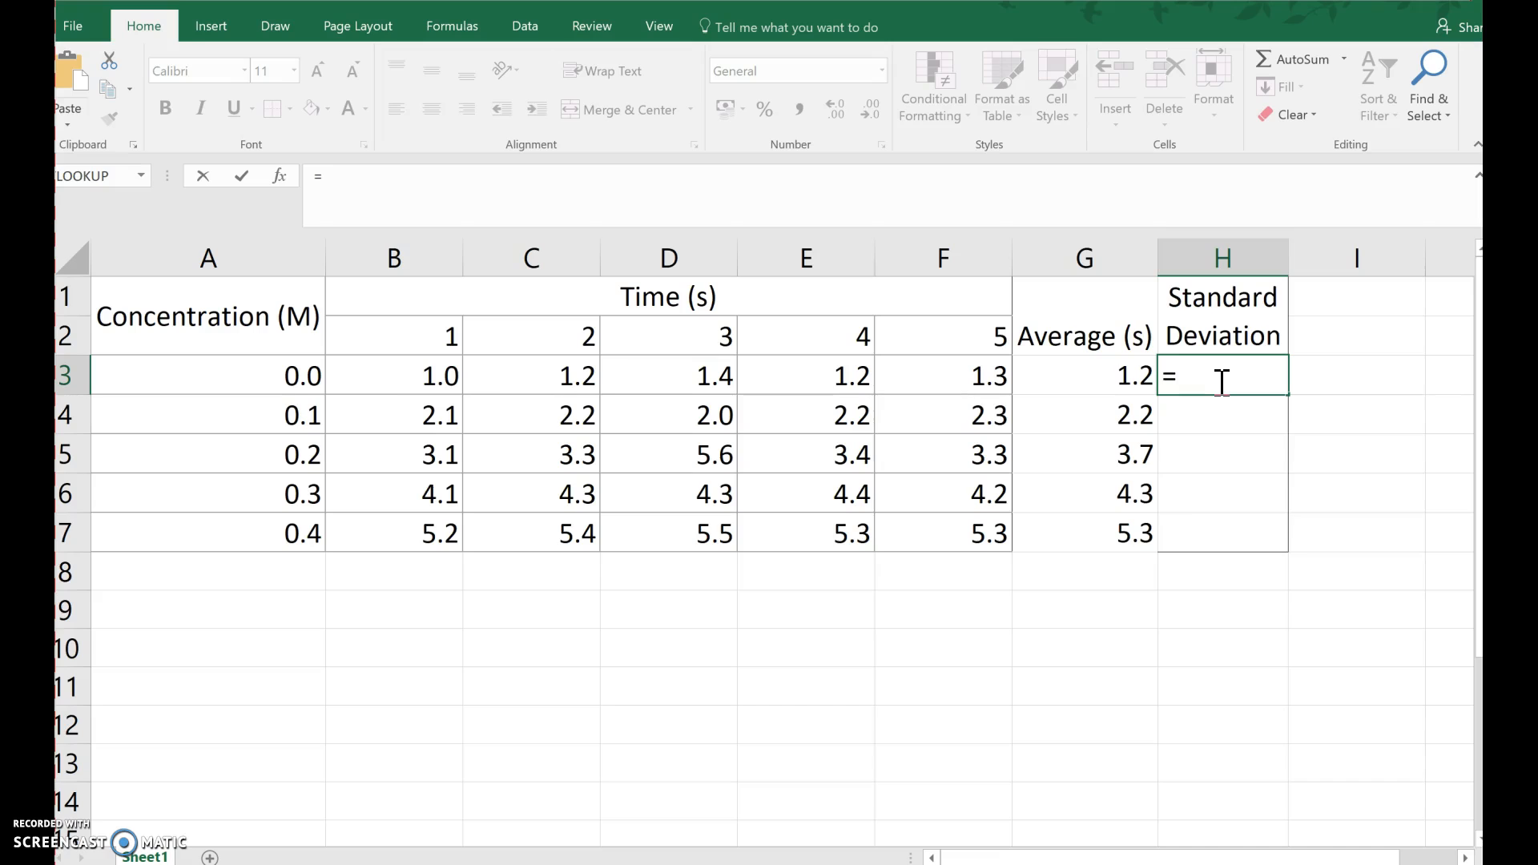
text(stdev)
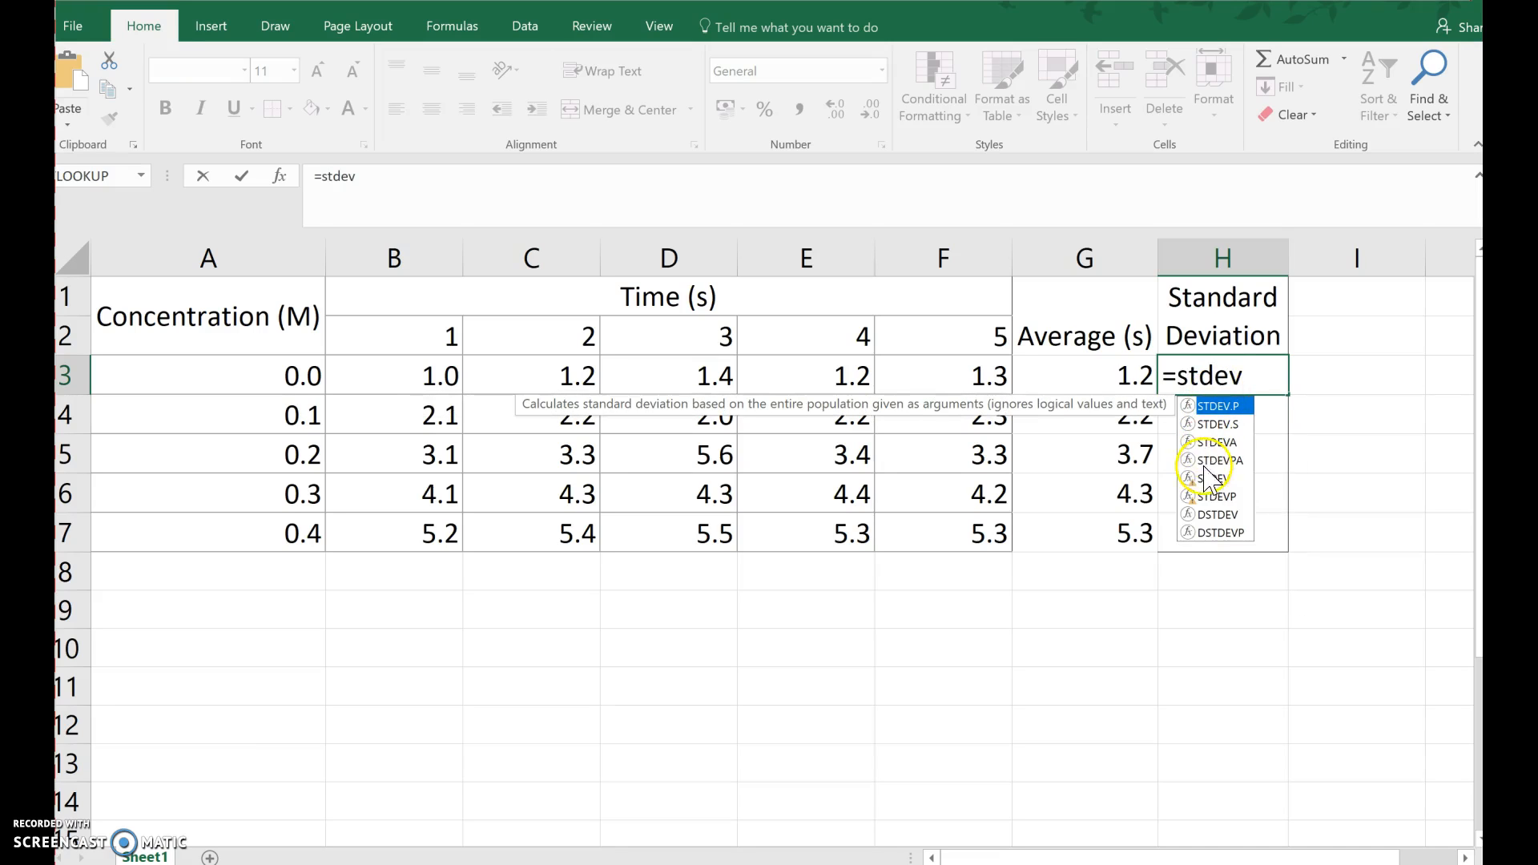
double_click(1211, 479)
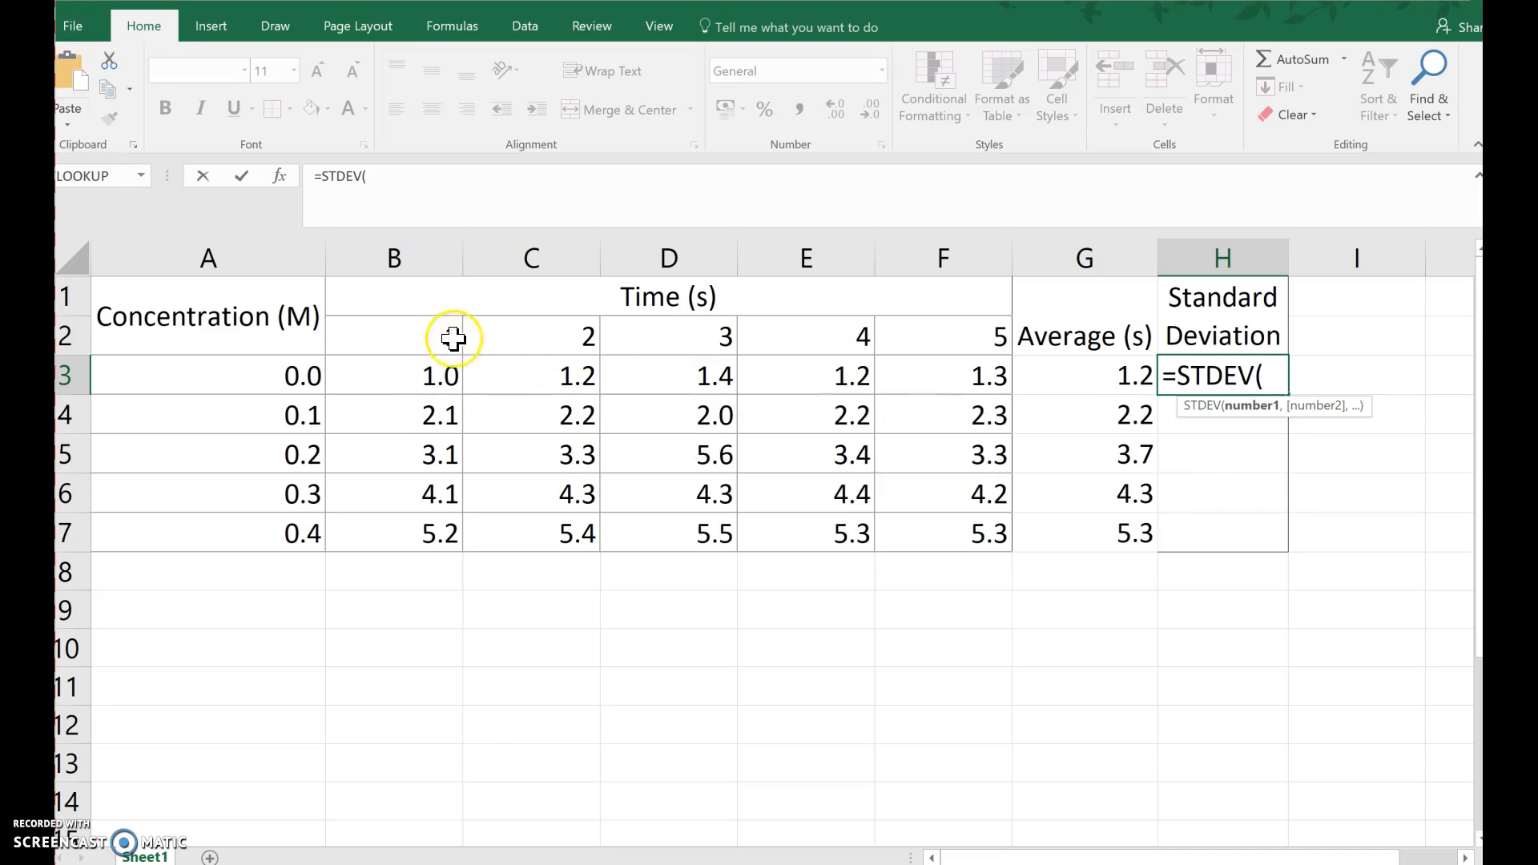
drag(409, 373, 924, 373)
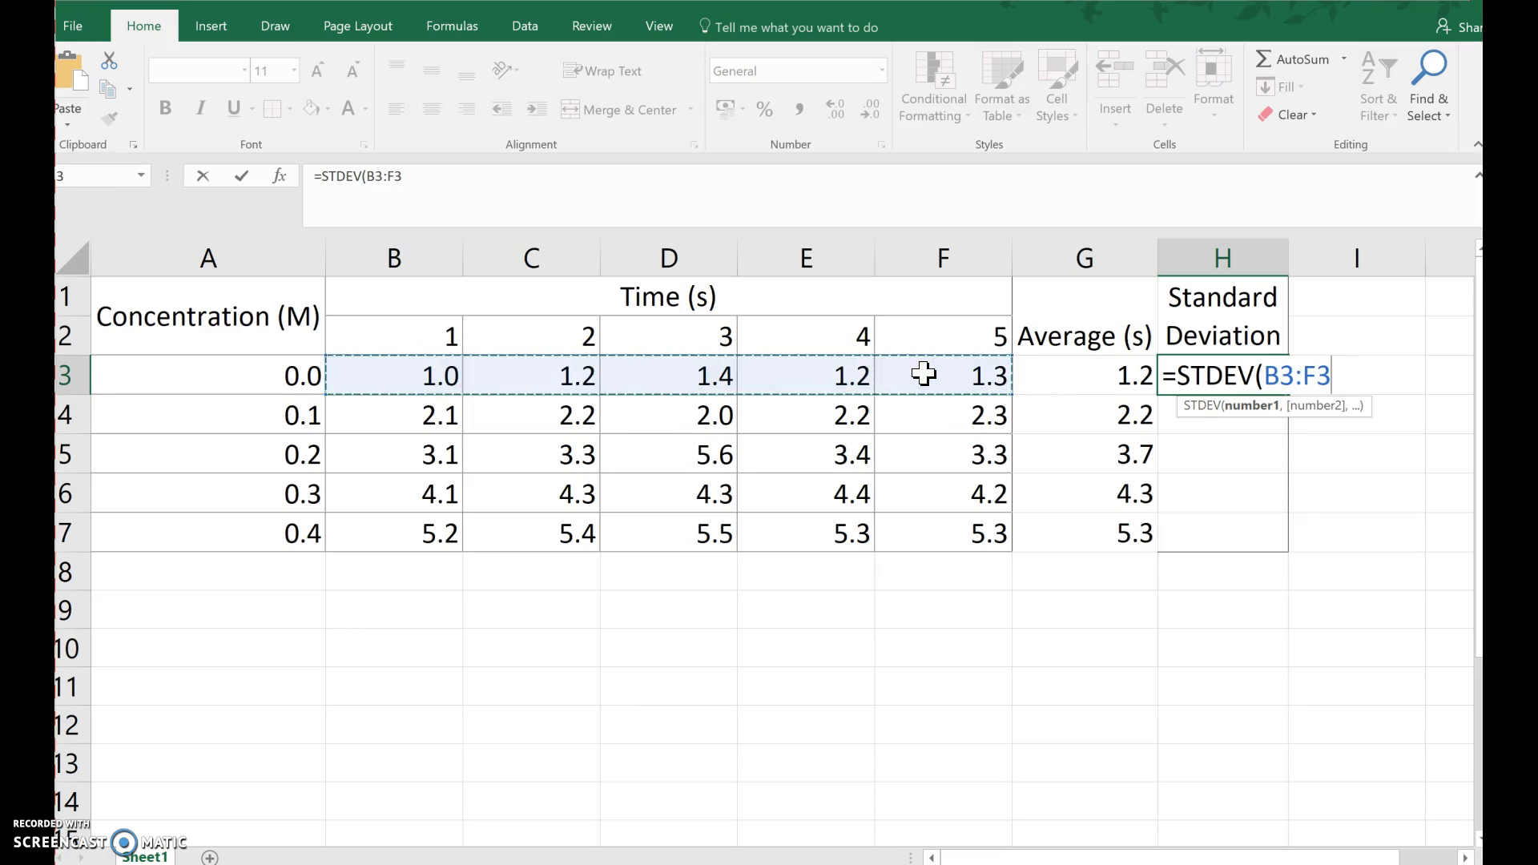
text())
key(Return)
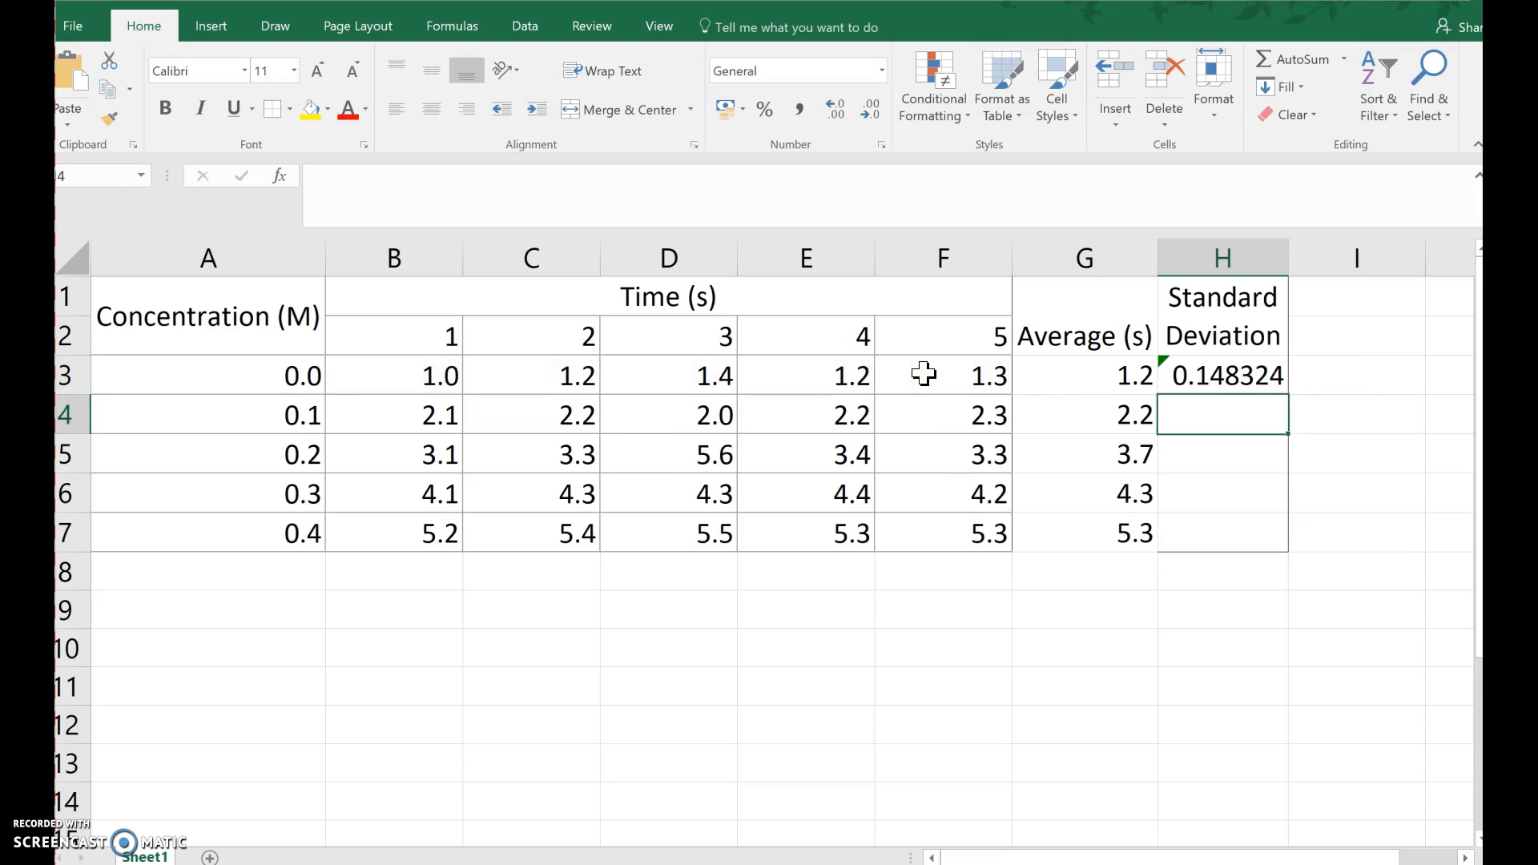
click(1184, 372)
drag(1289, 395, 1289, 538)
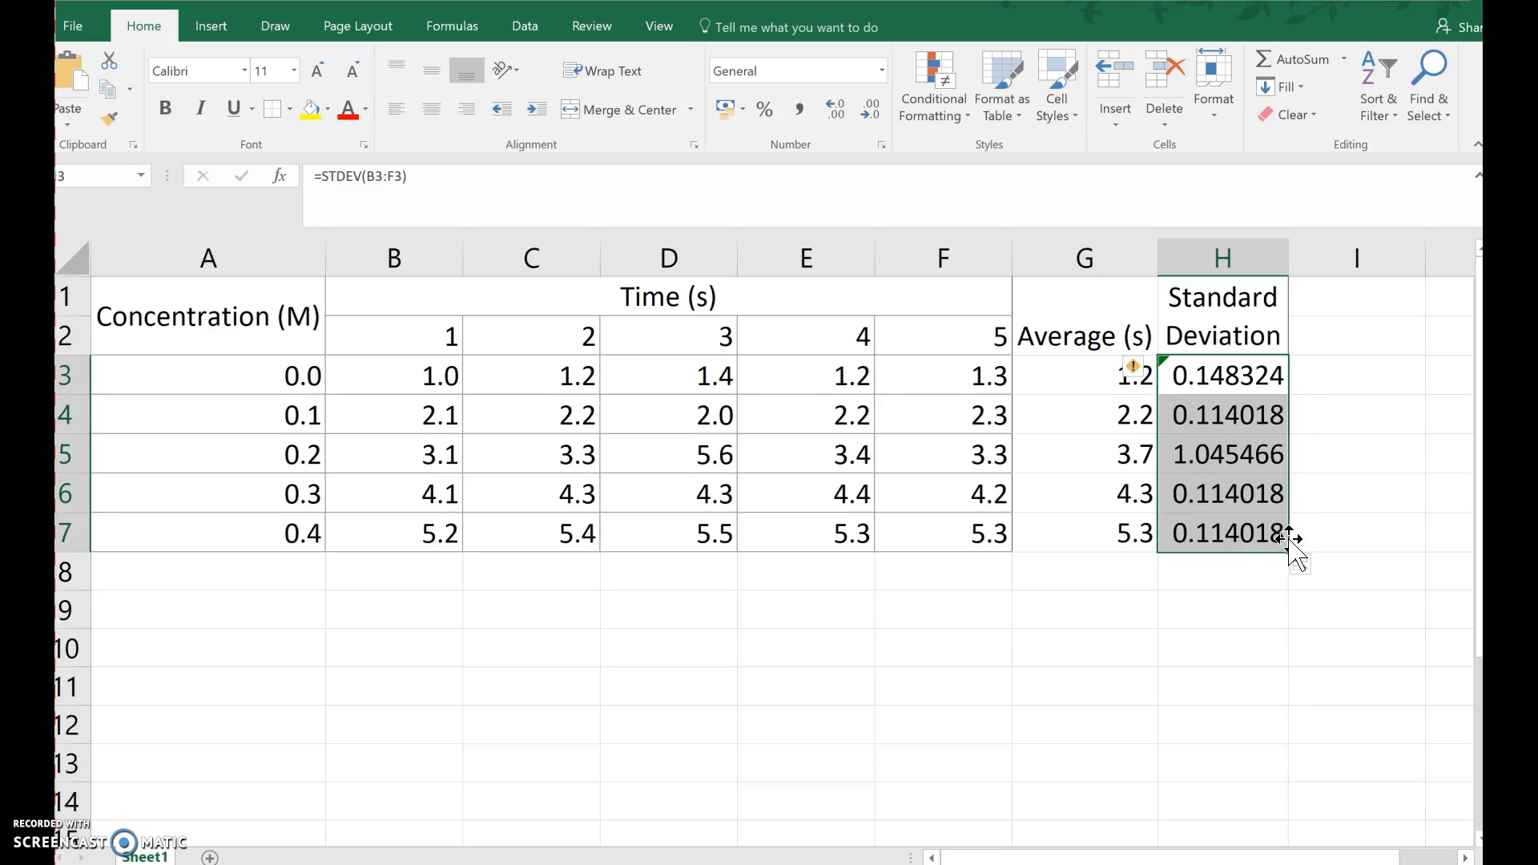
Show the standard deviations in H3:H7 with three decimal places and ignore their formula error flags.
click(870, 115)
click(871, 116)
click(871, 114)
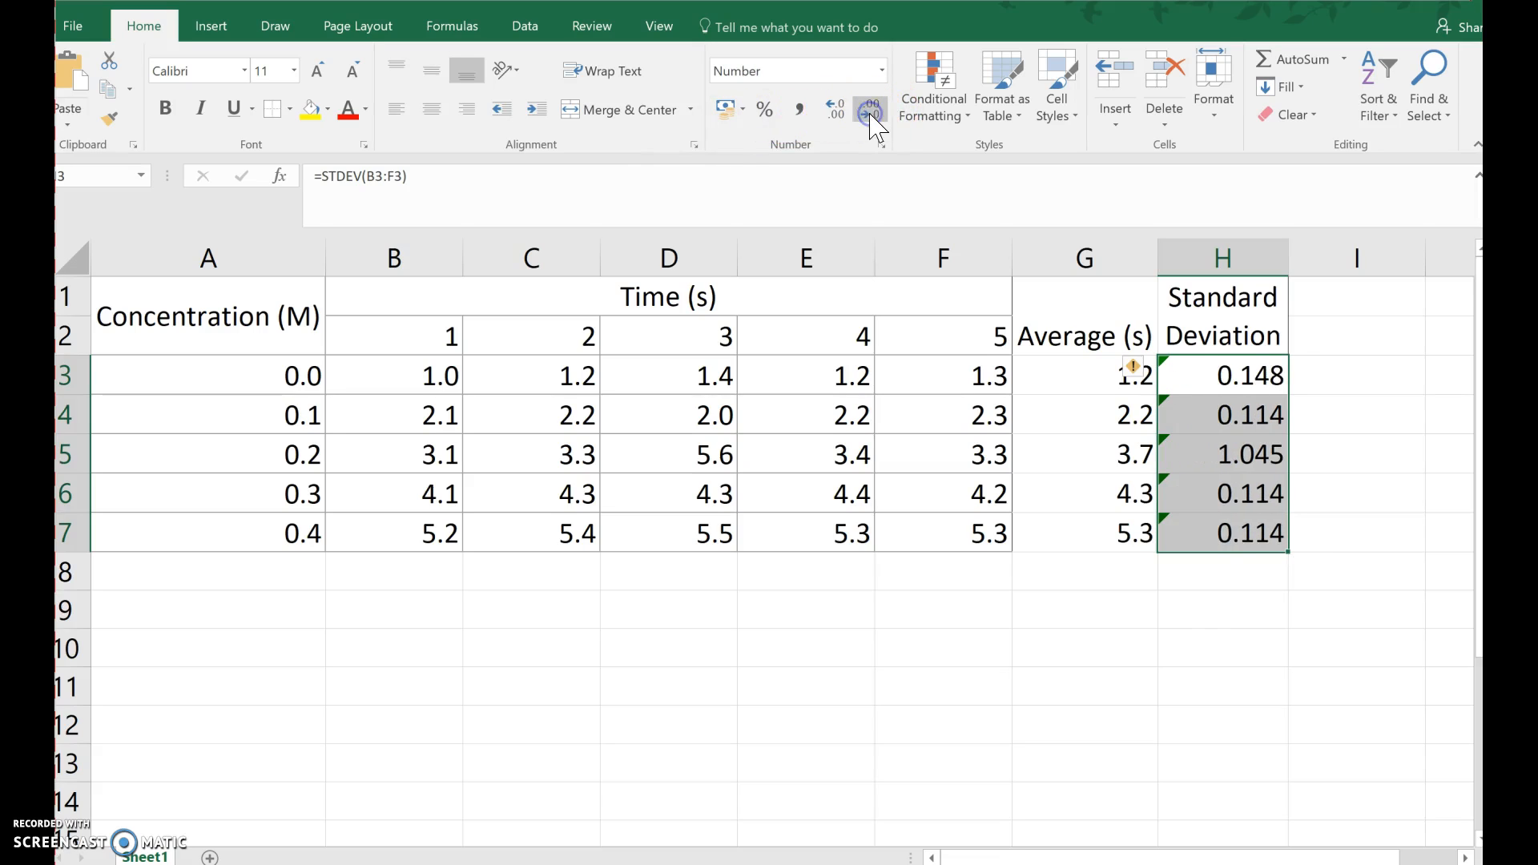
click(1151, 370)
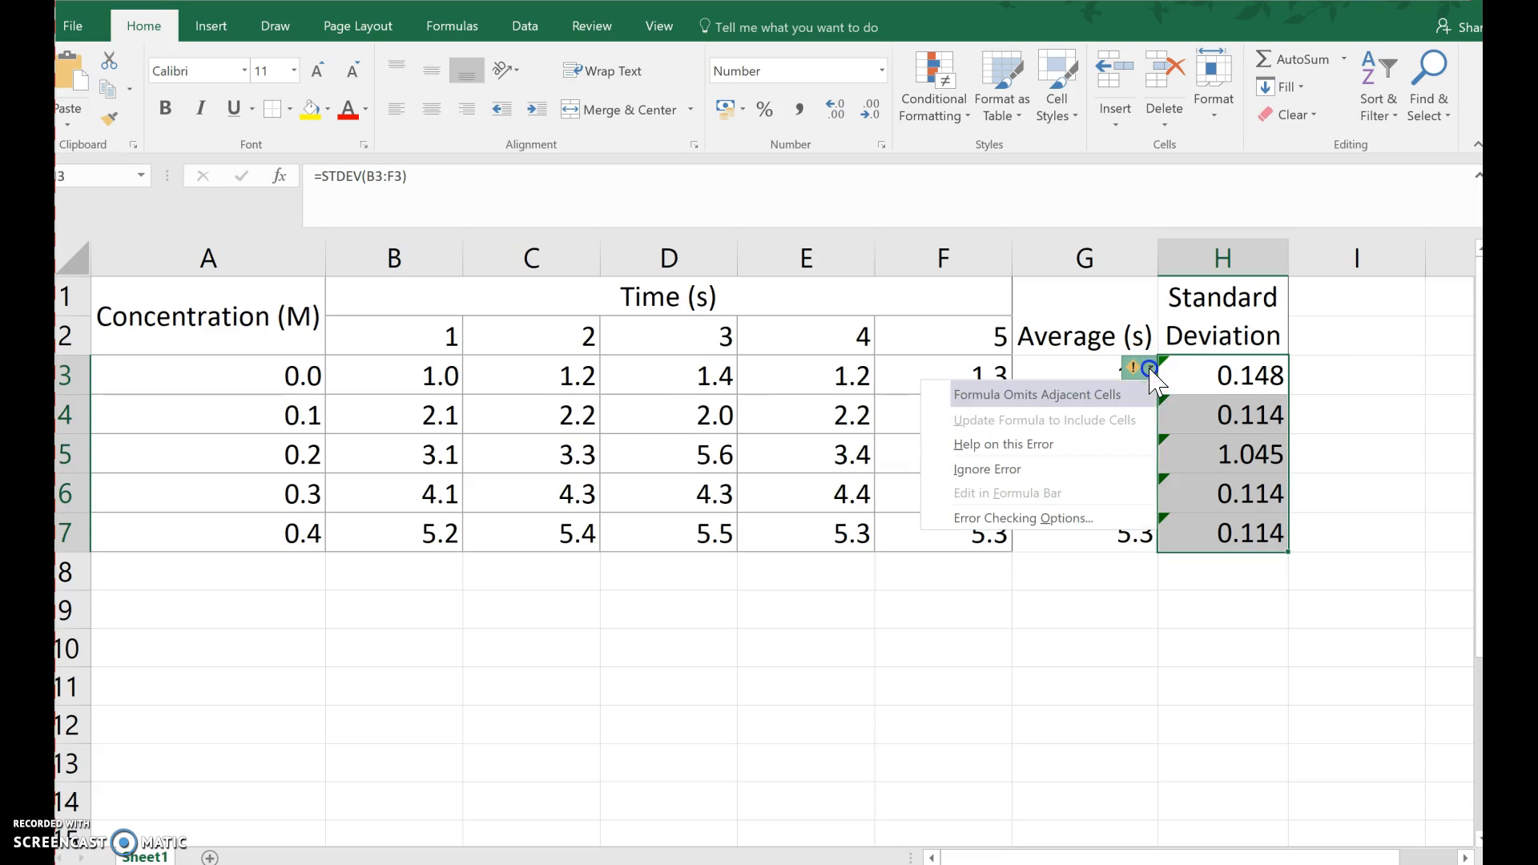
click(1091, 470)
Apply all borders to the Average and Standard Deviation columns, G1:H7.
drag(1084, 315, 1192, 532)
click(422, 109)
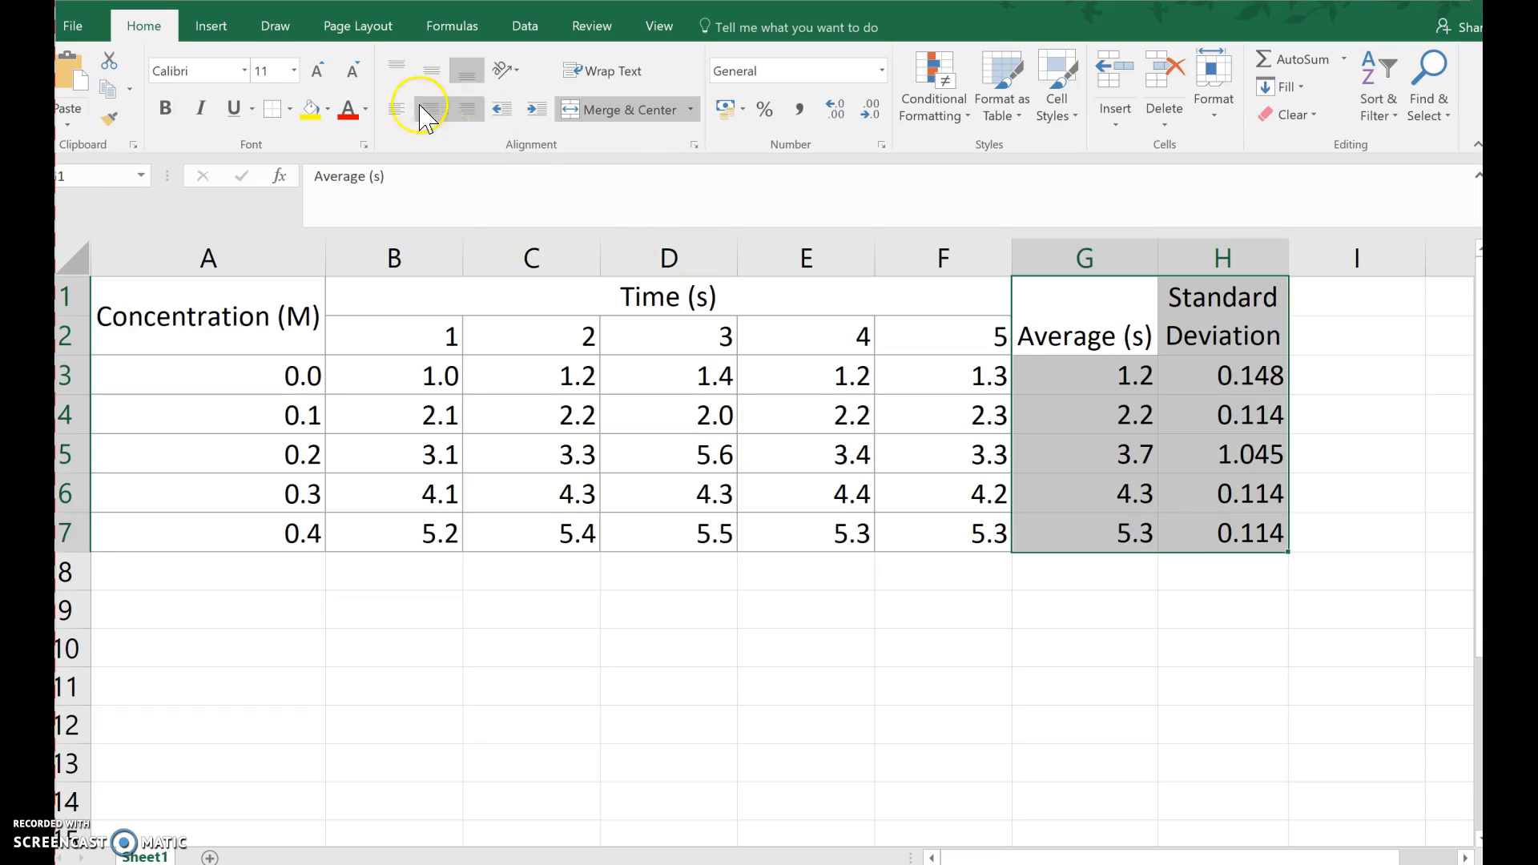
click(289, 110)
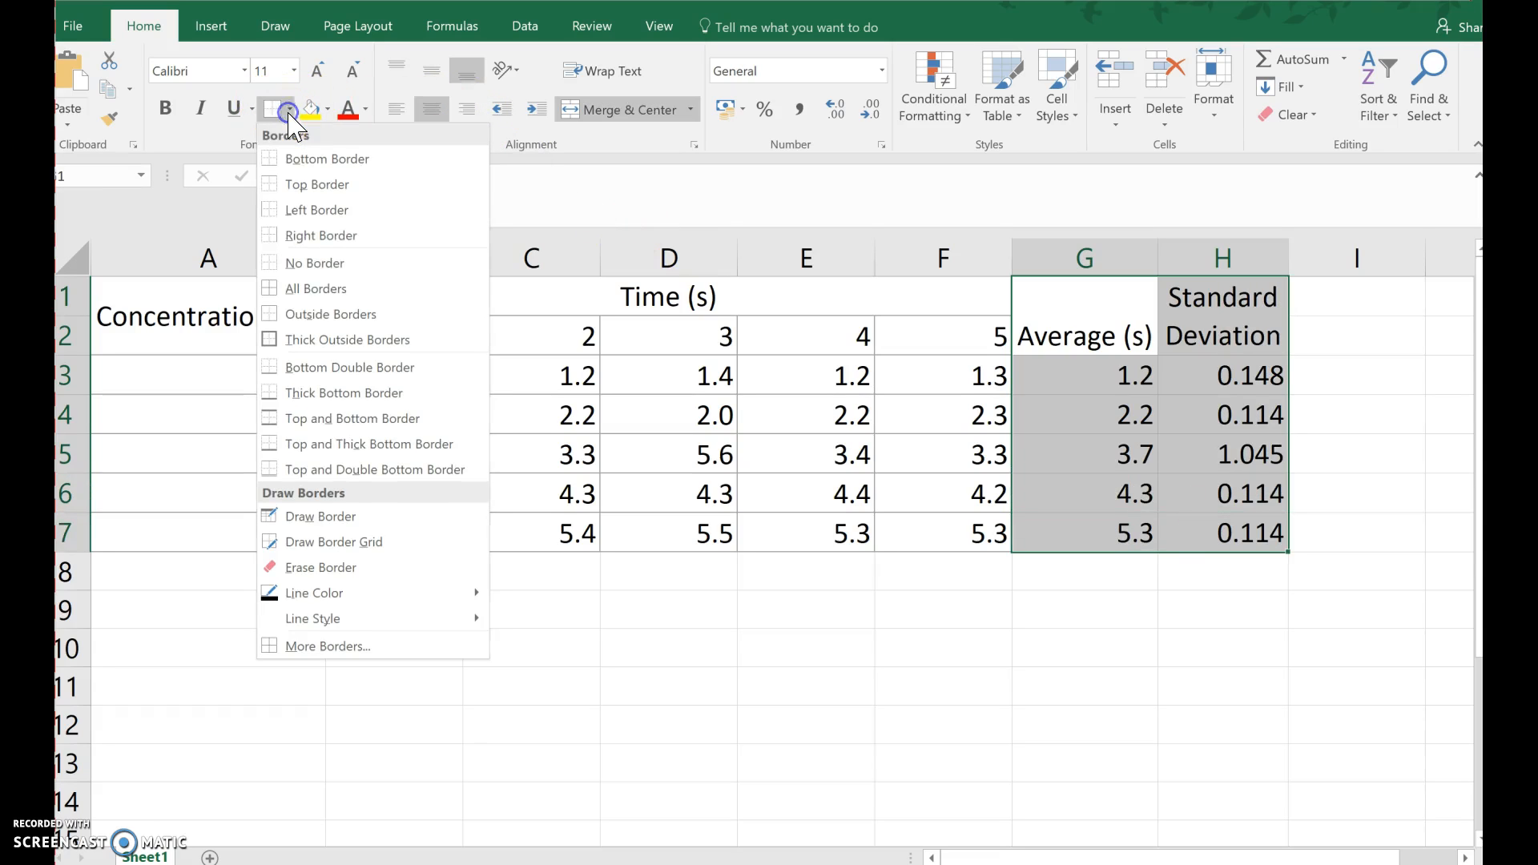
click(306, 290)
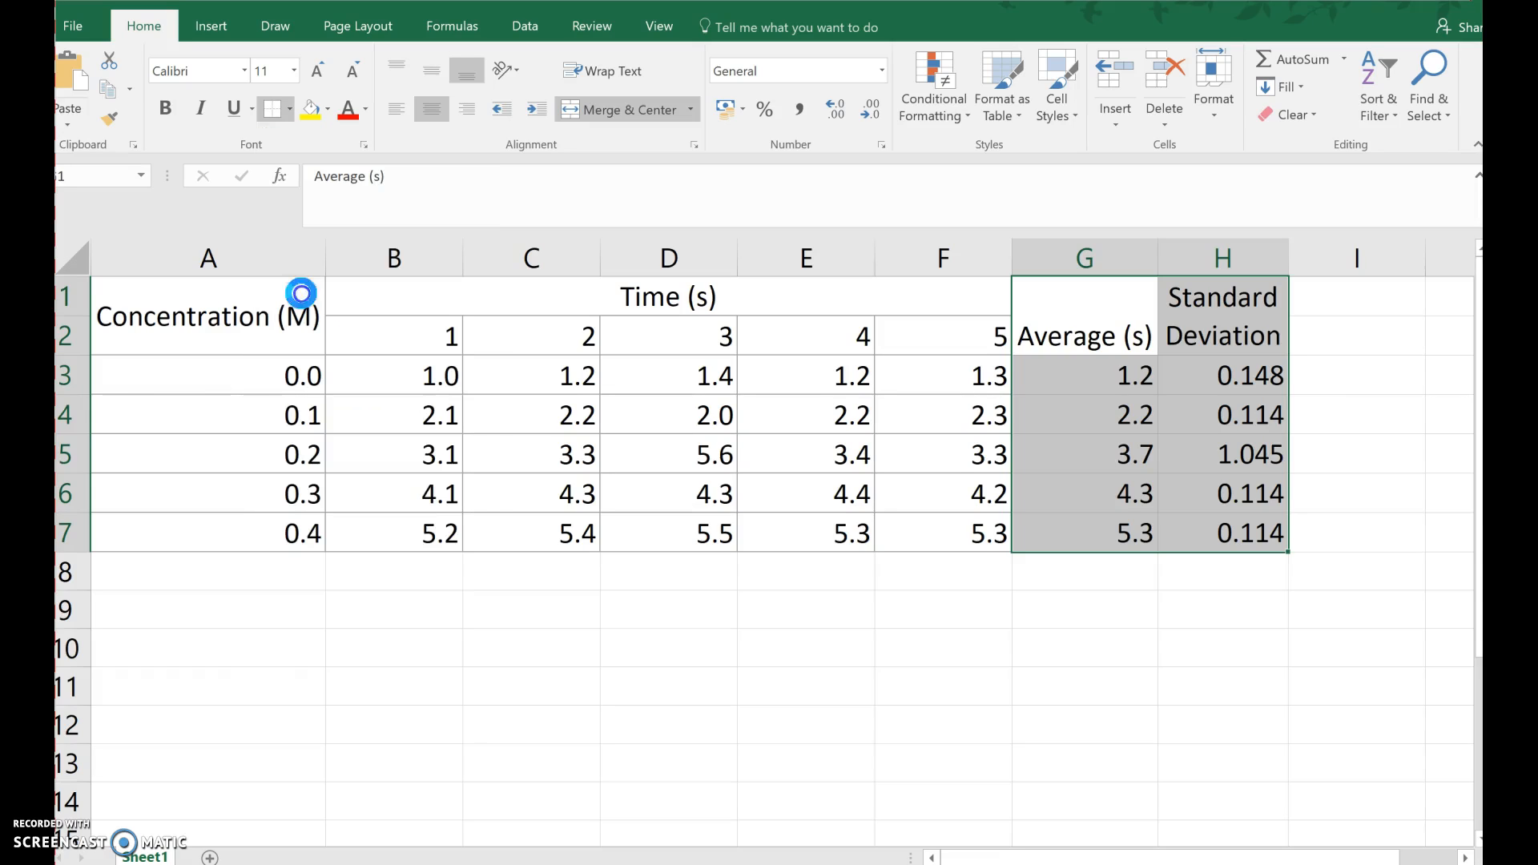
click(511, 605)
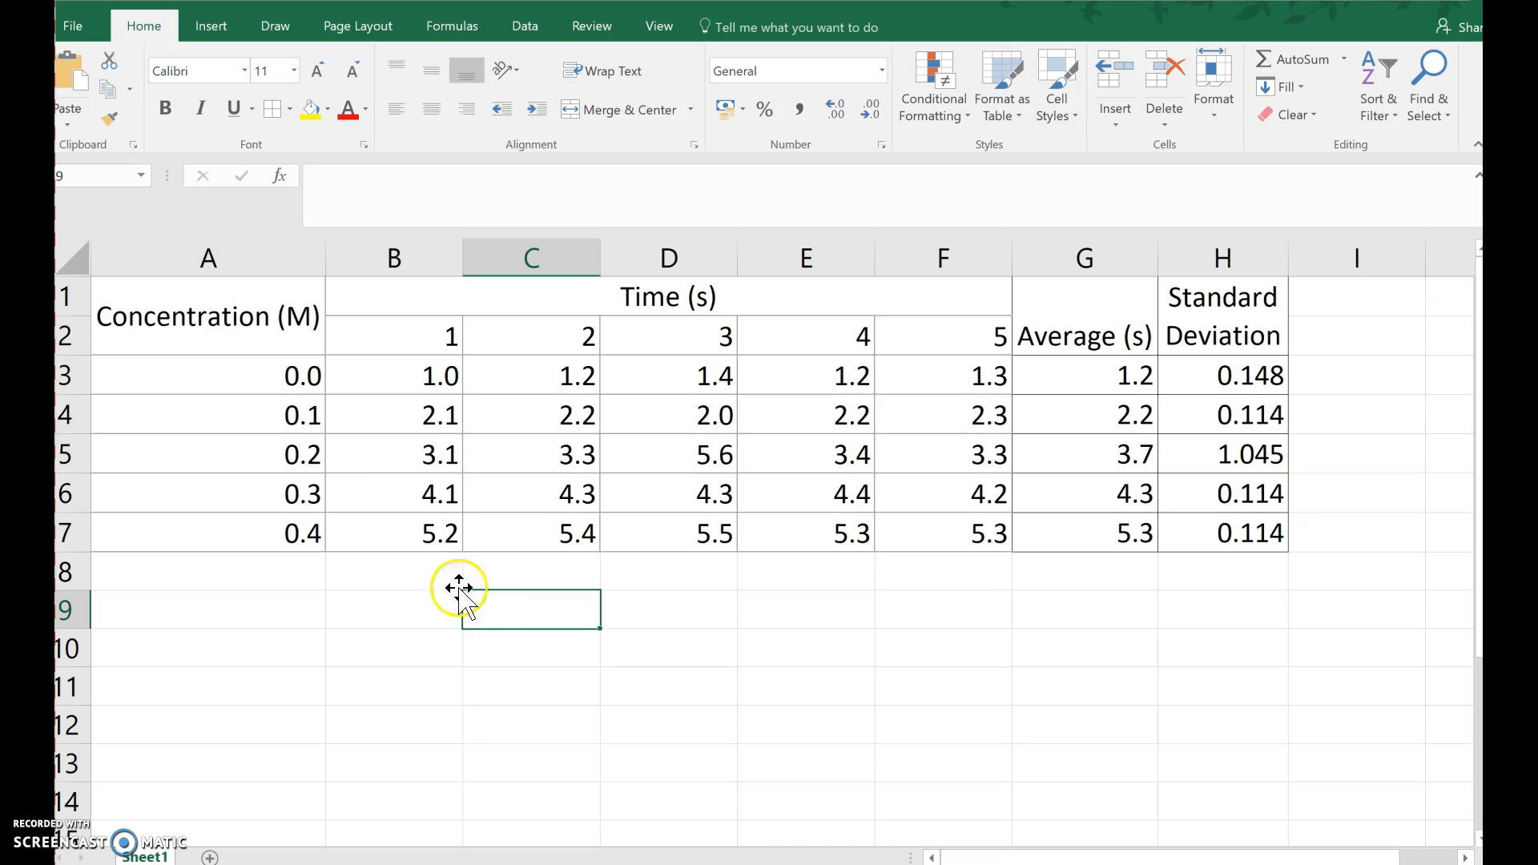
click(258, 365)
drag(258, 364, 262, 535)
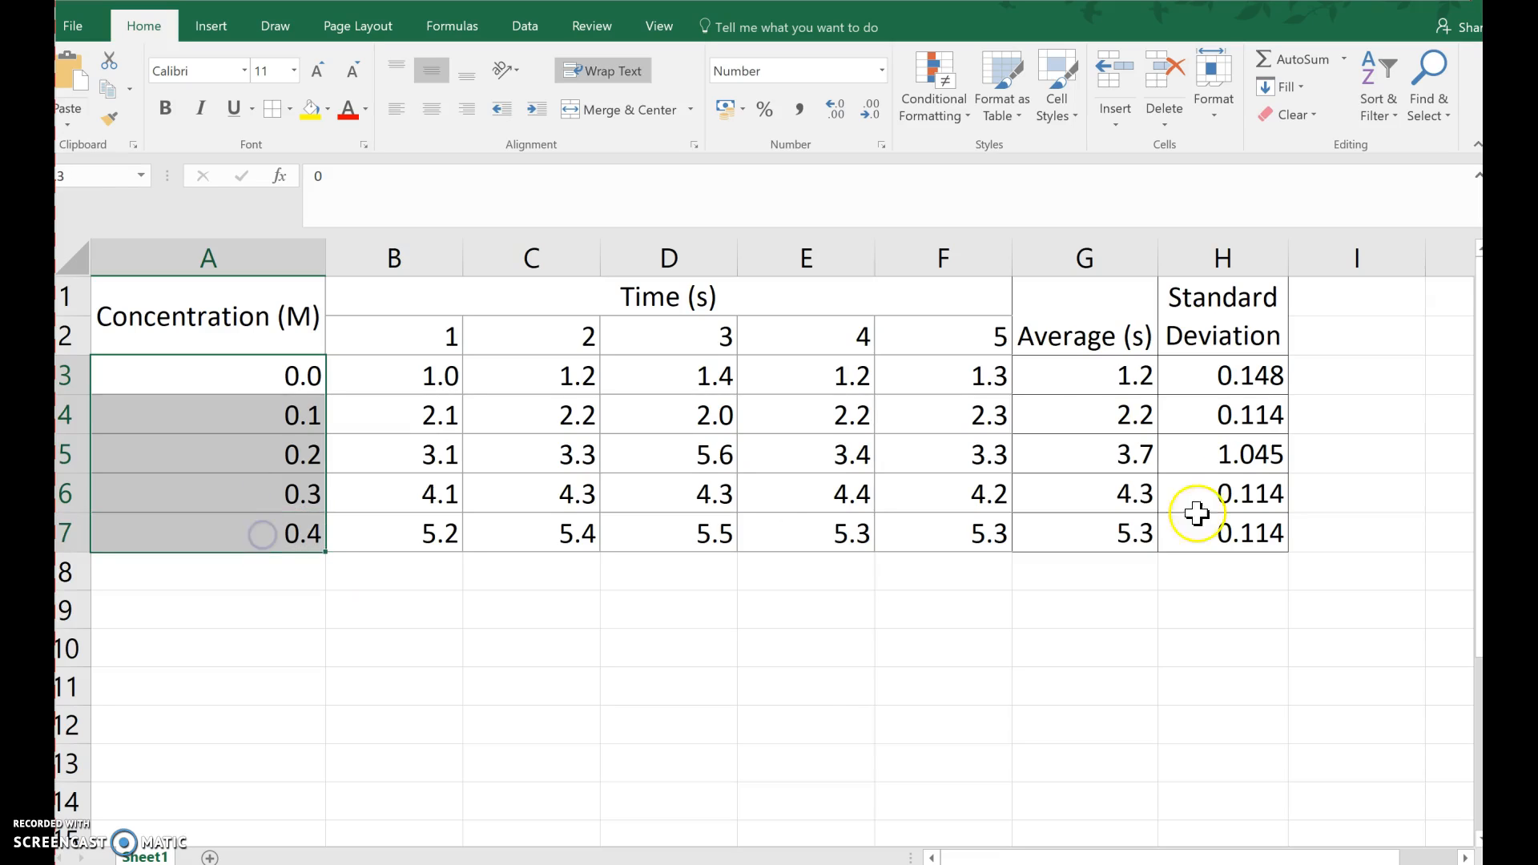
click(1068, 377)
drag(1066, 405, 1082, 533)
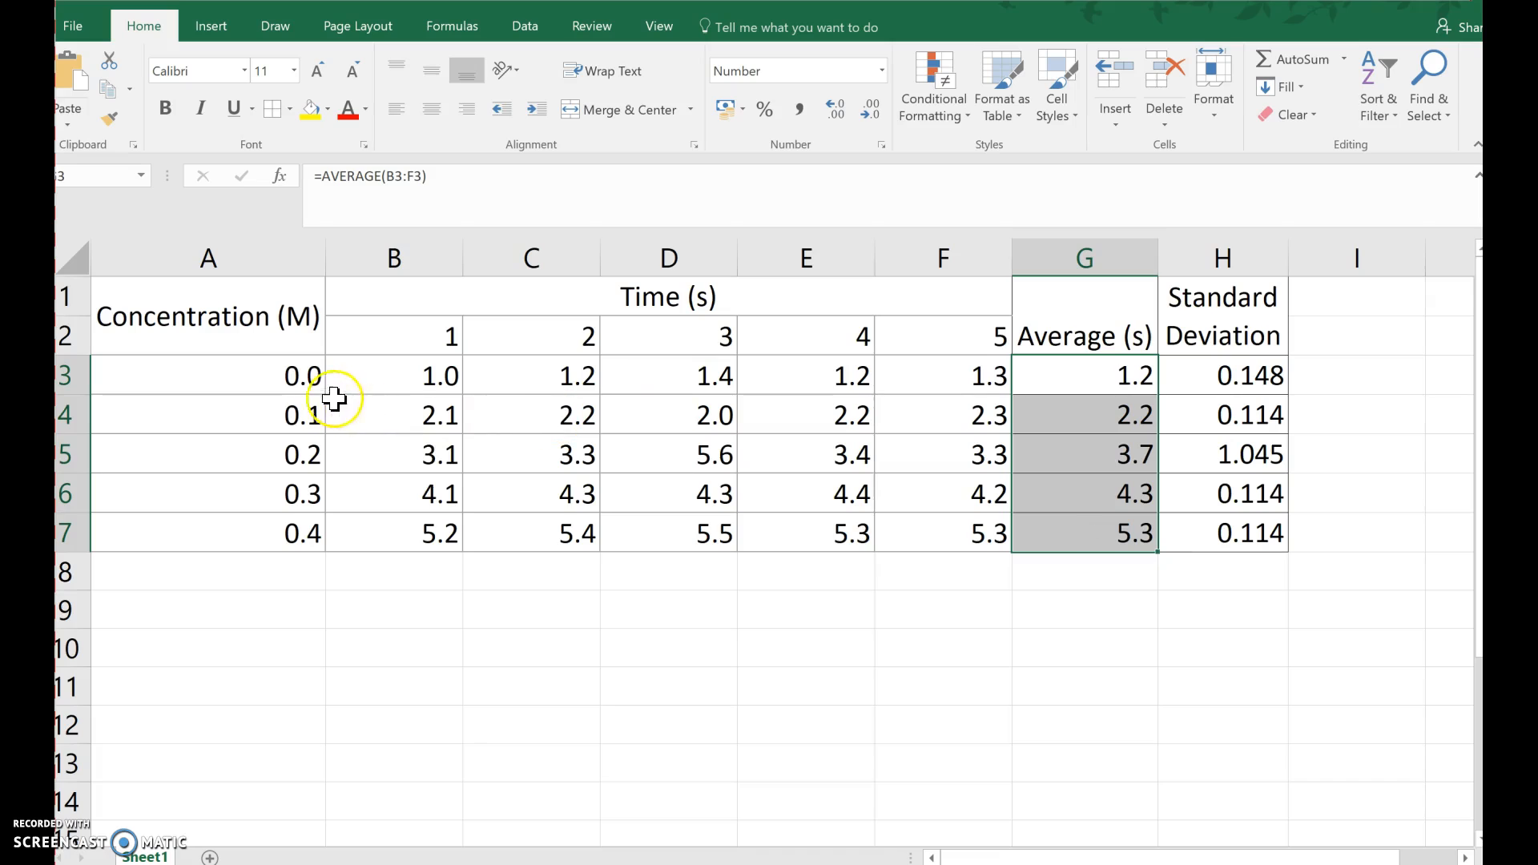
drag(275, 367, 279, 533)
Insert a markers-only scatter chart from the concentrations in A3:A7 and the average times in G3:G7.
drag(268, 377, 245, 537)
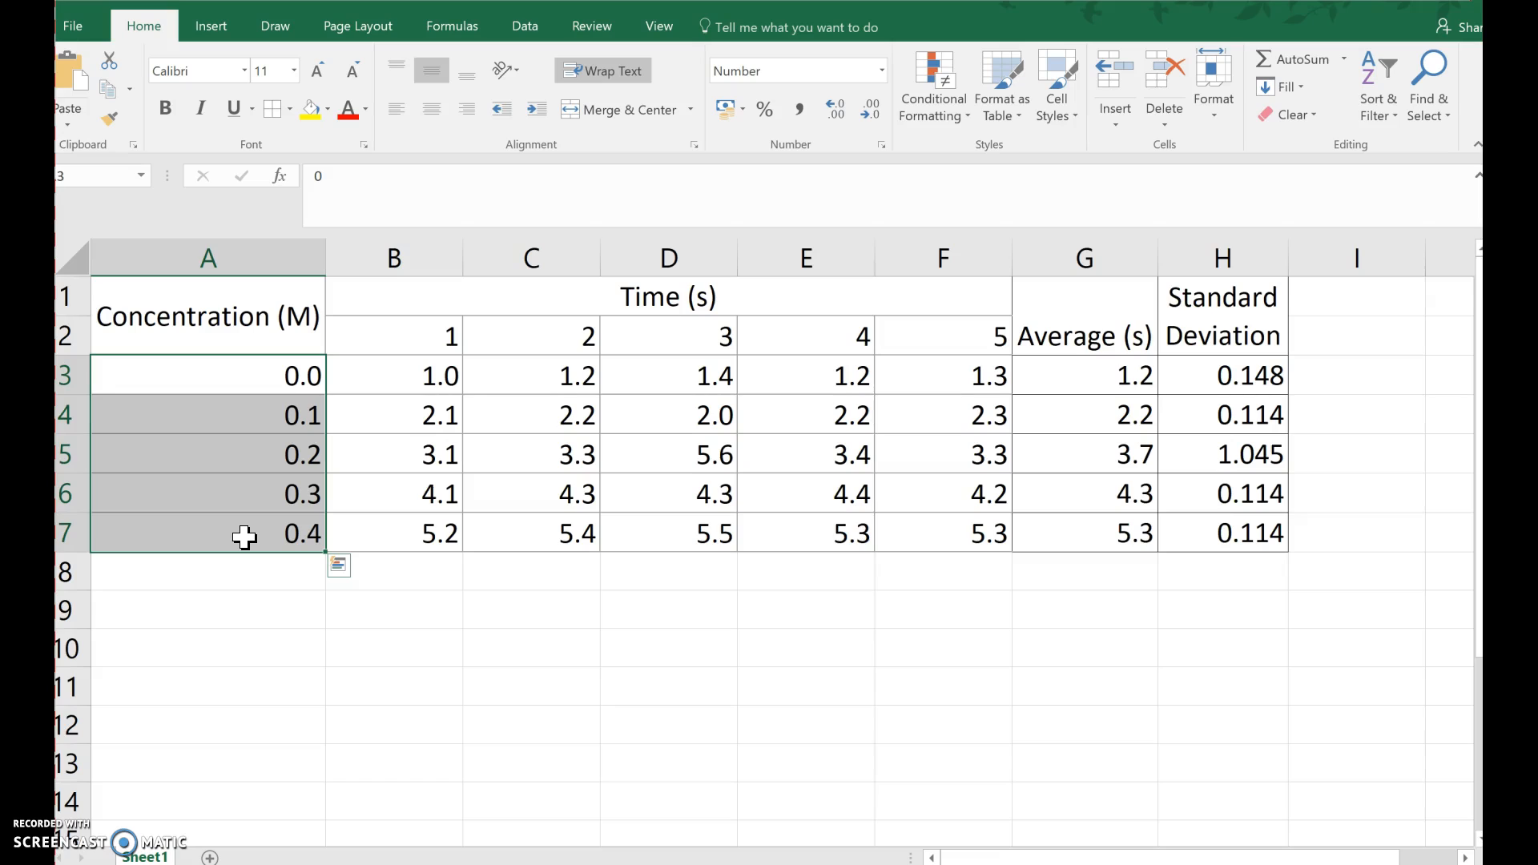
ctrl+click(1089, 377)
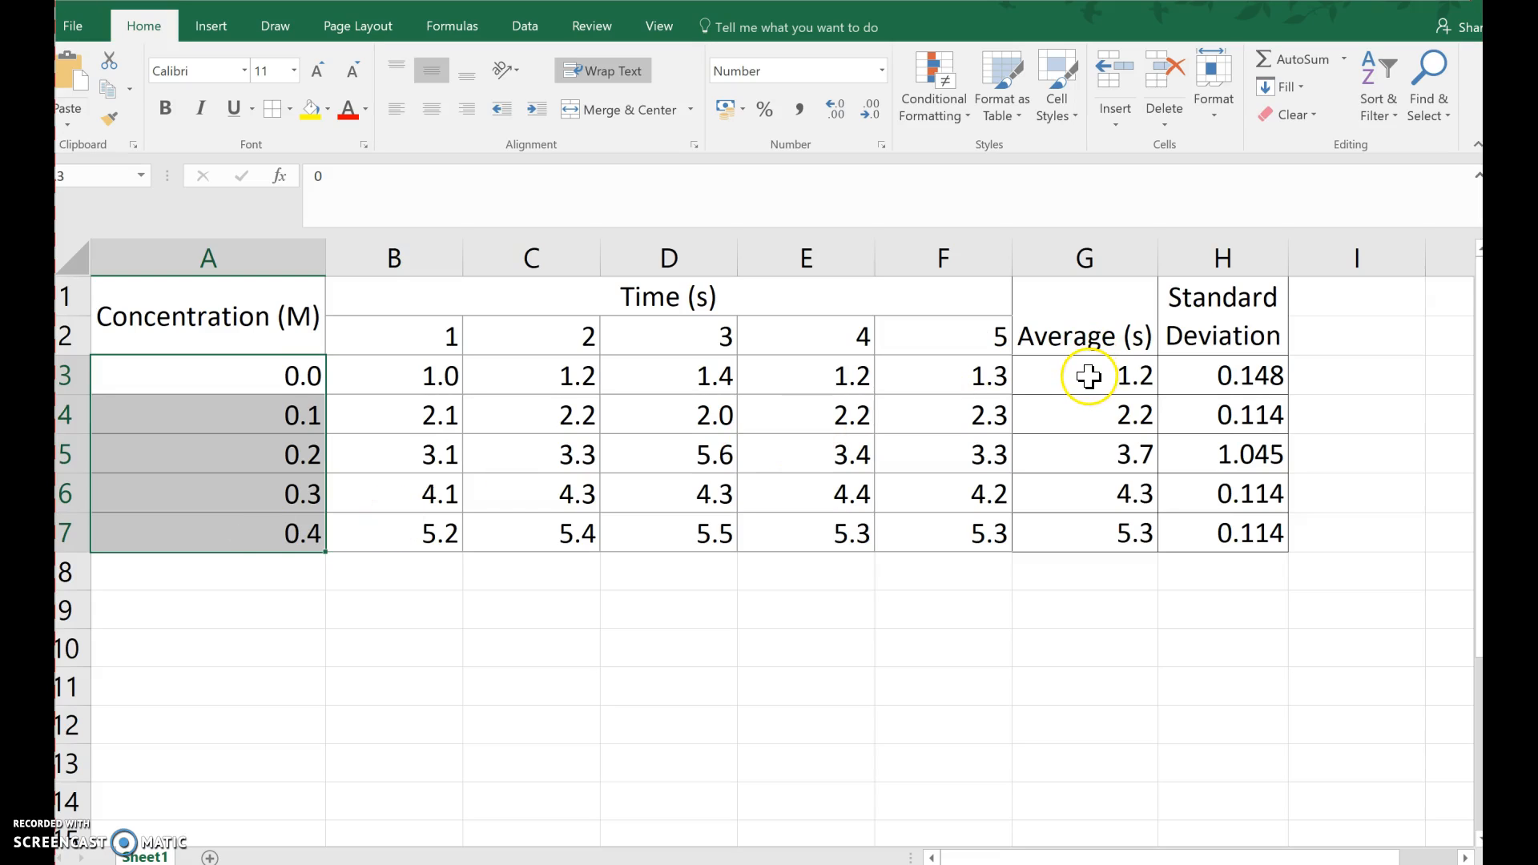
drag(1089, 377, 1092, 533)
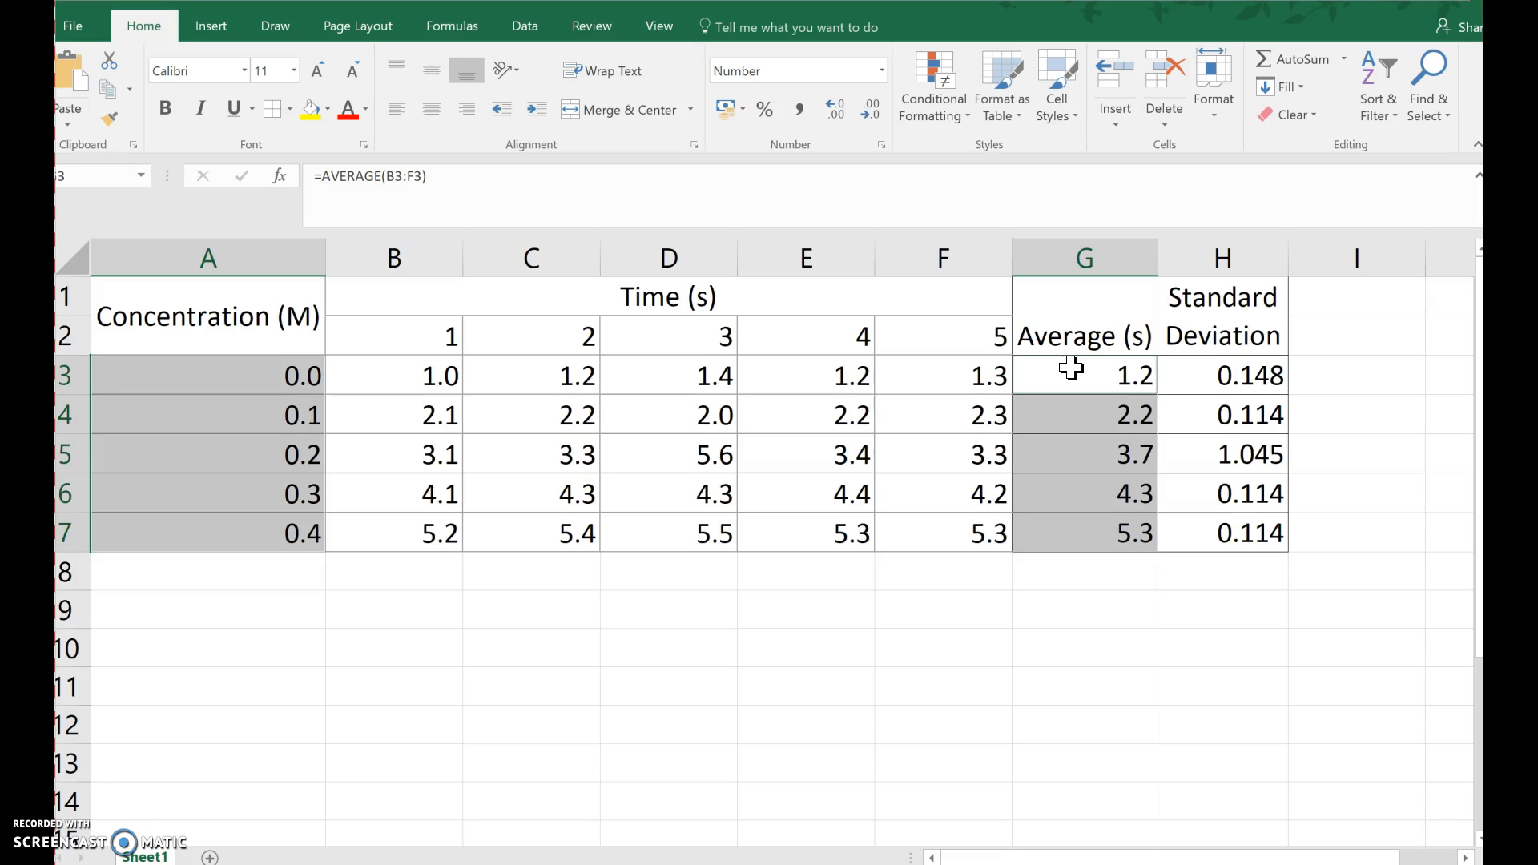
click(211, 34)
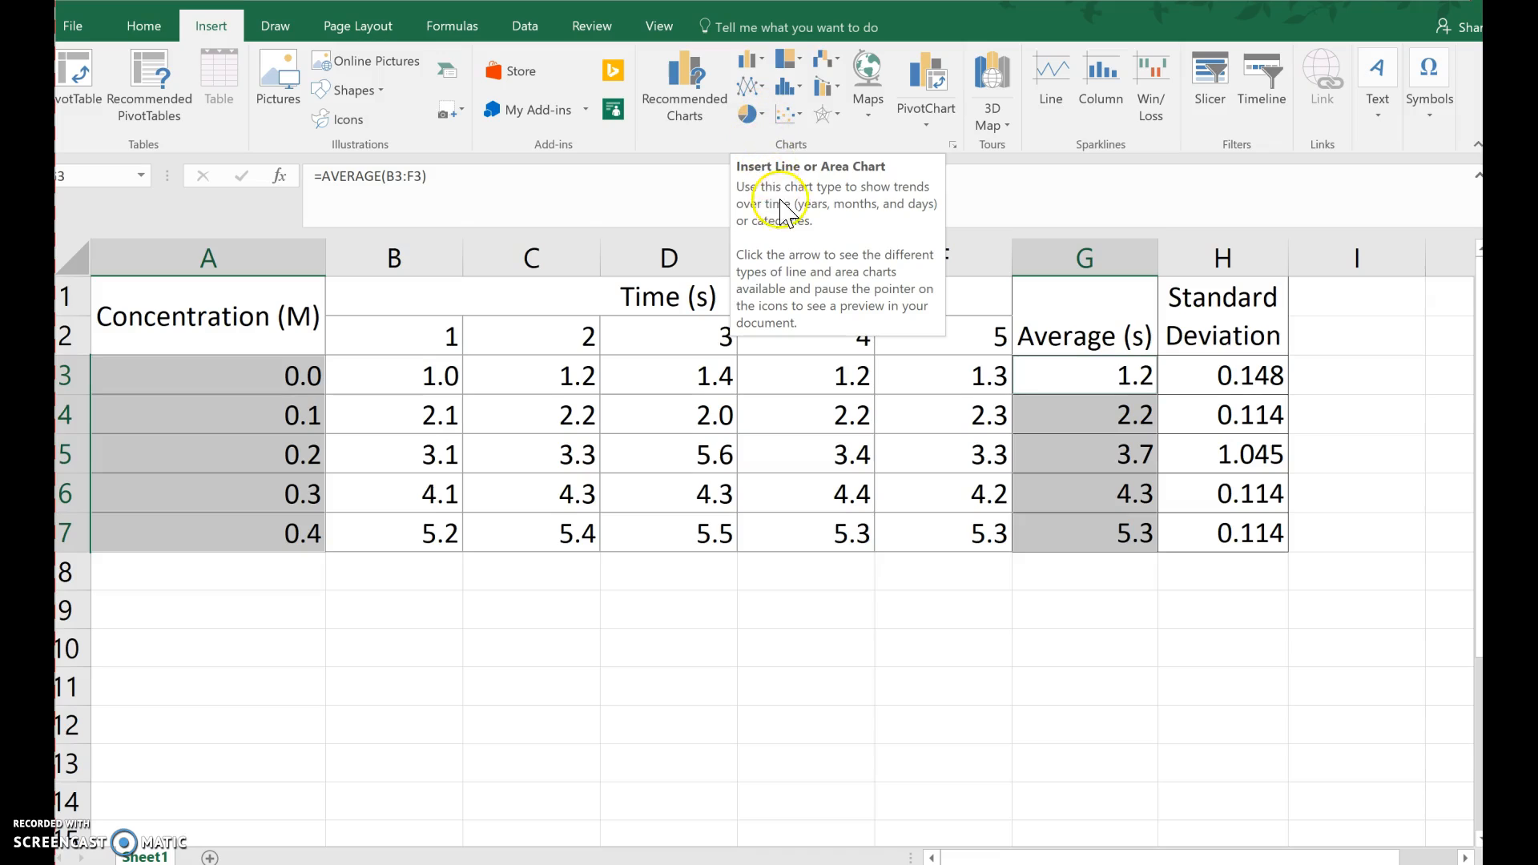
click(801, 120)
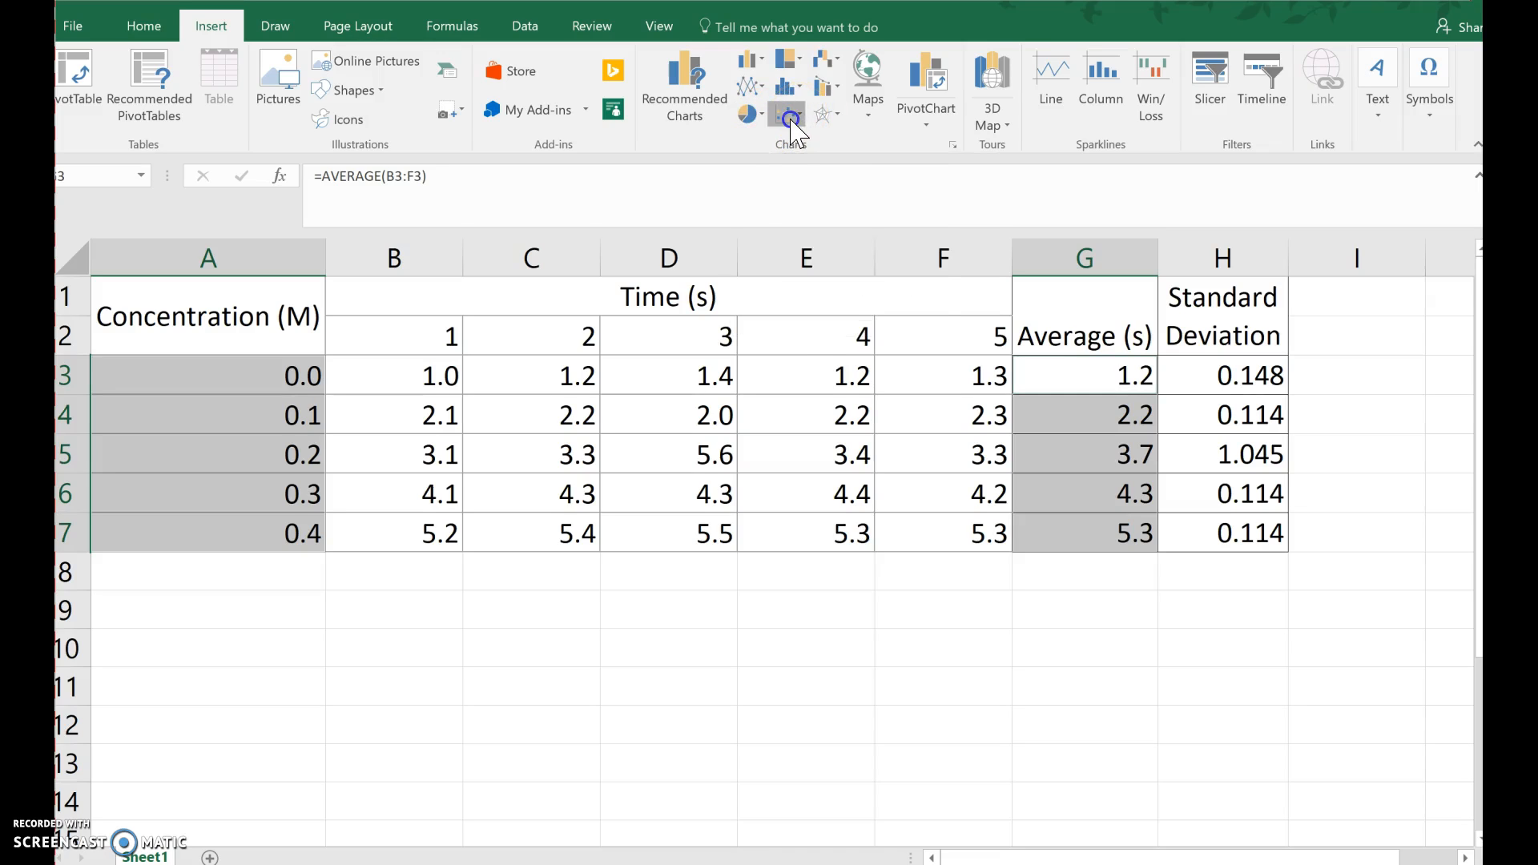
click(793, 116)
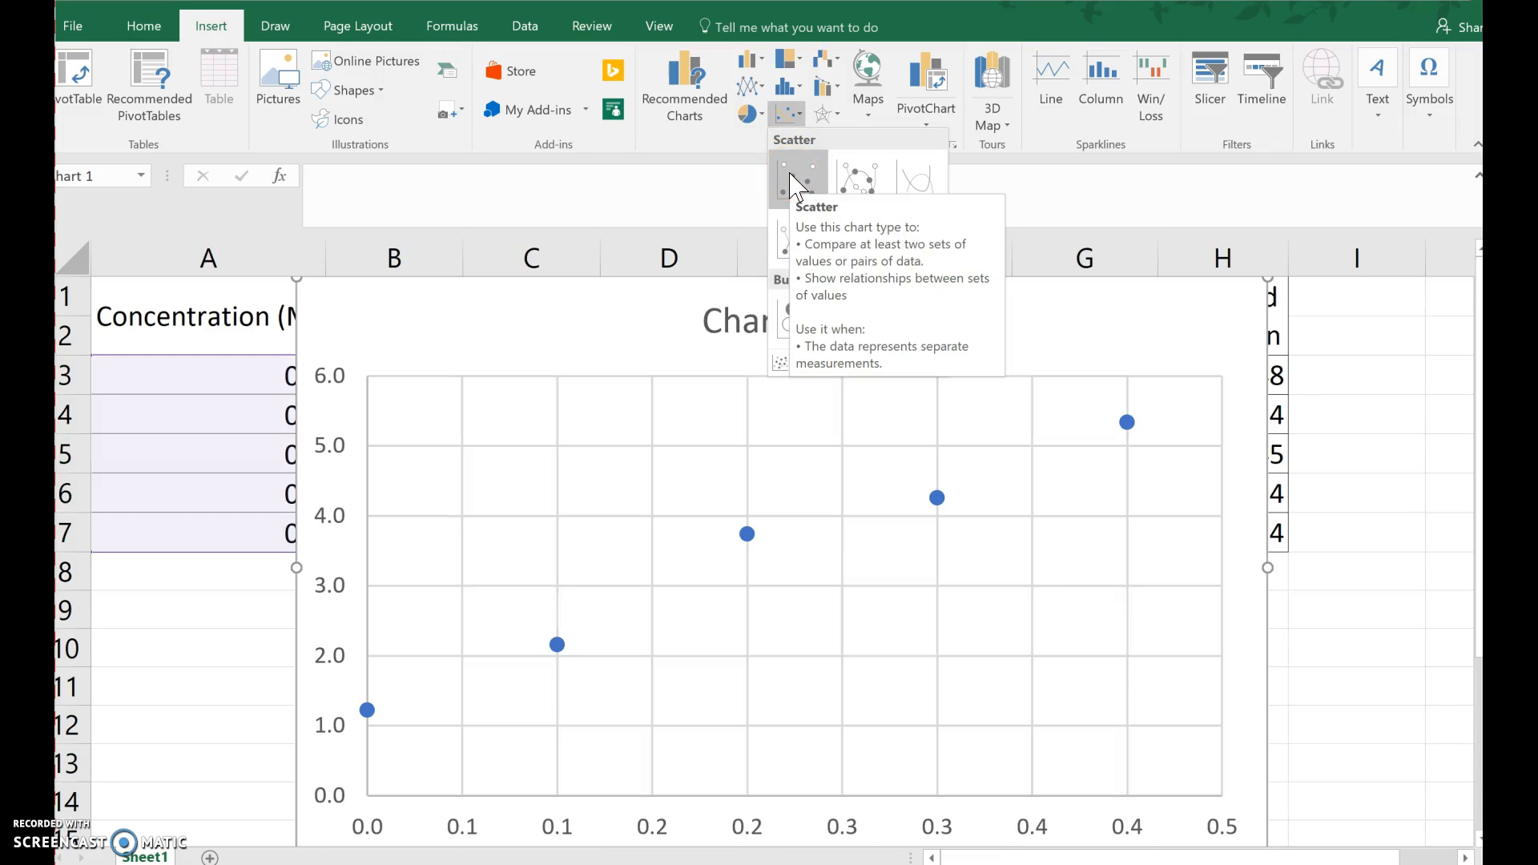
click(791, 178)
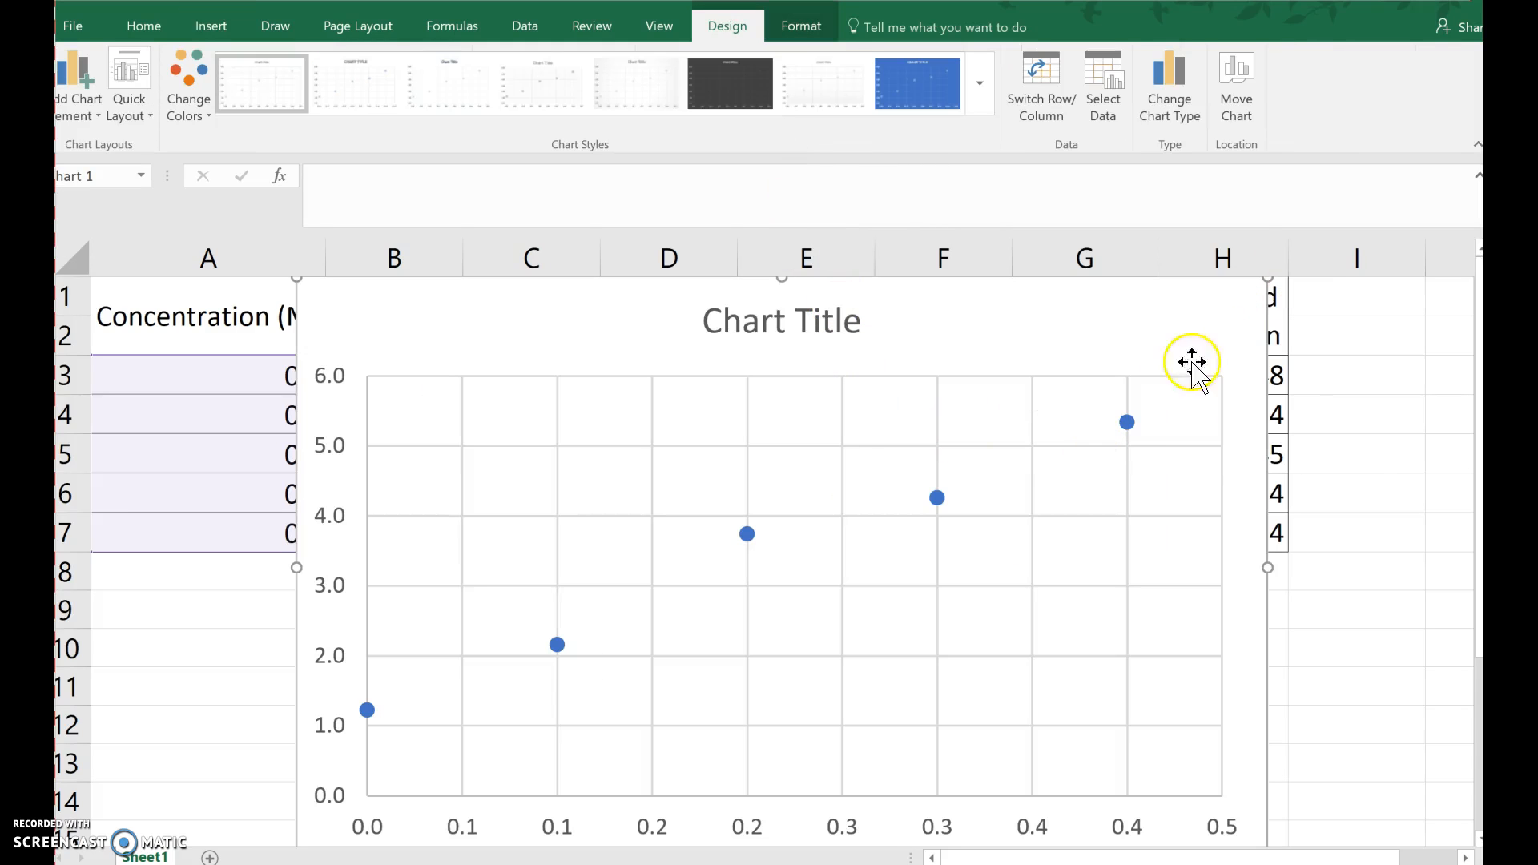
scroll(1392, 460, down, 1)
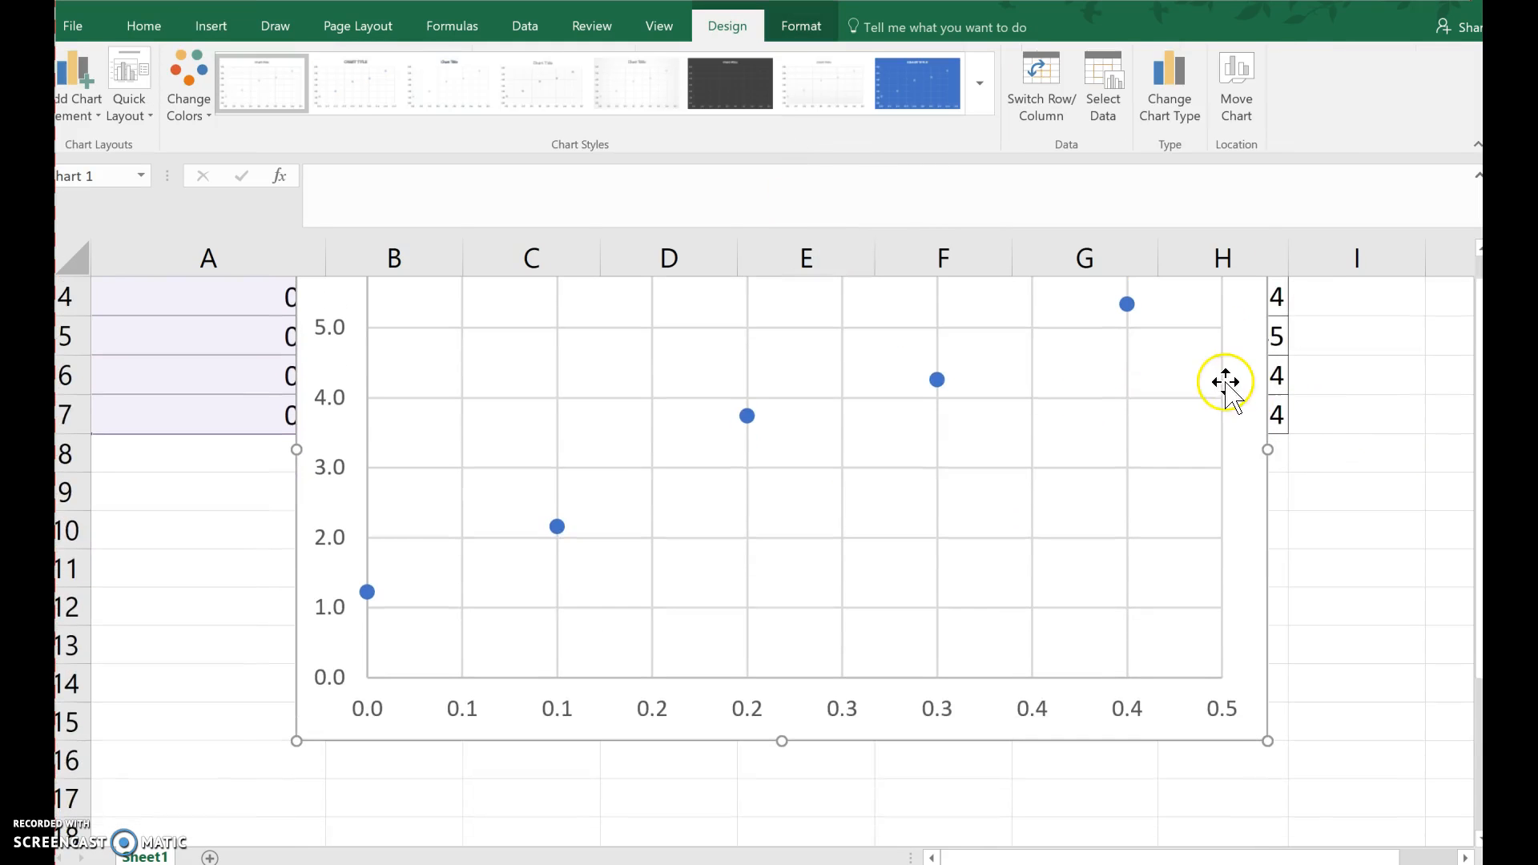
Move the scatter chart below the data table and shrink it slightly so it sits within columns B to H.
drag(1237, 505, 1224, 650)
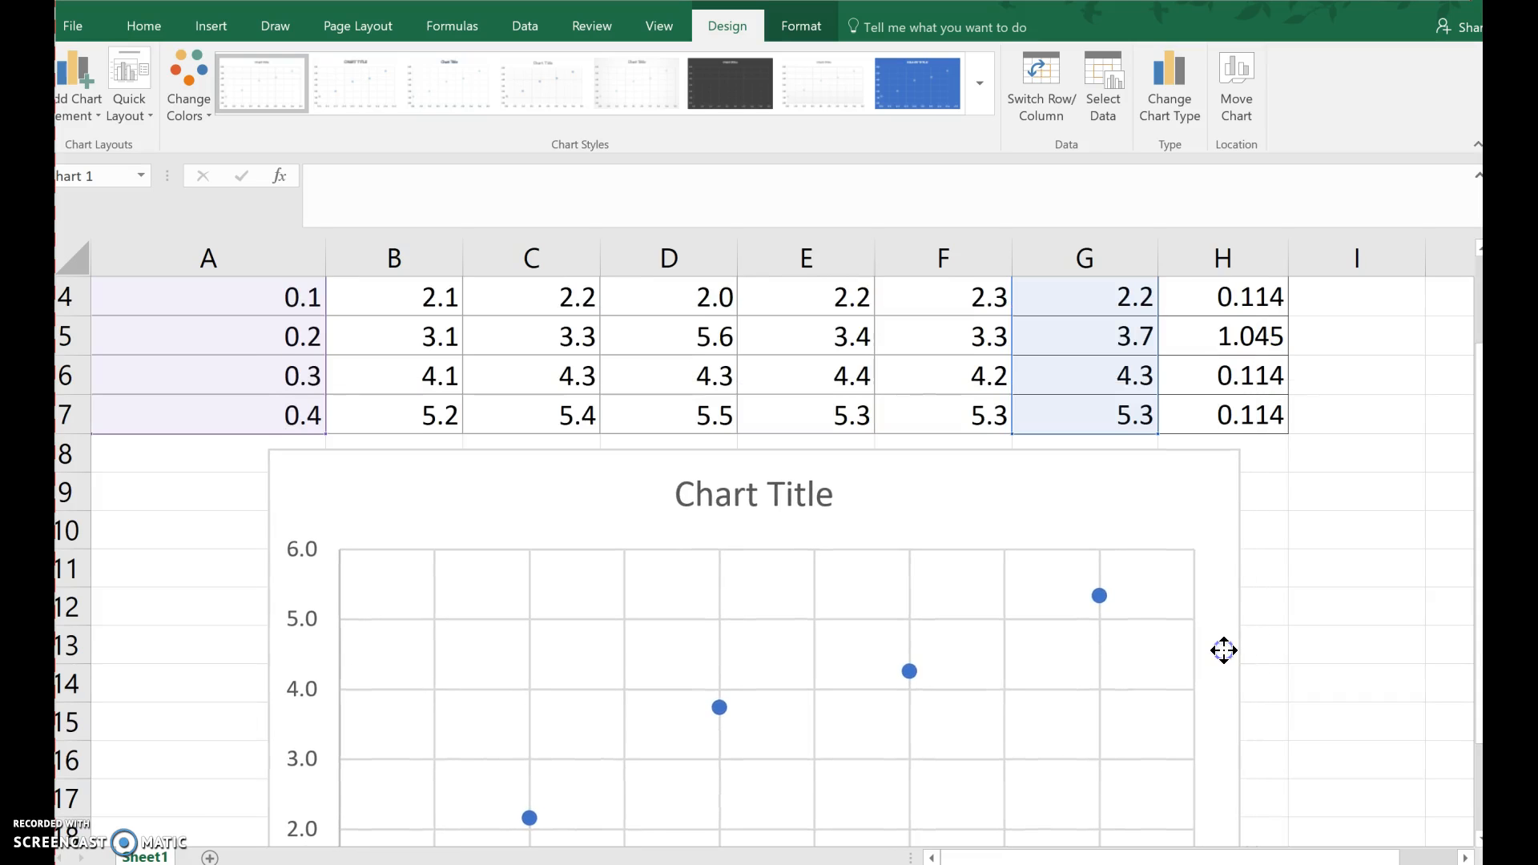
scroll(1317, 616, down, 1)
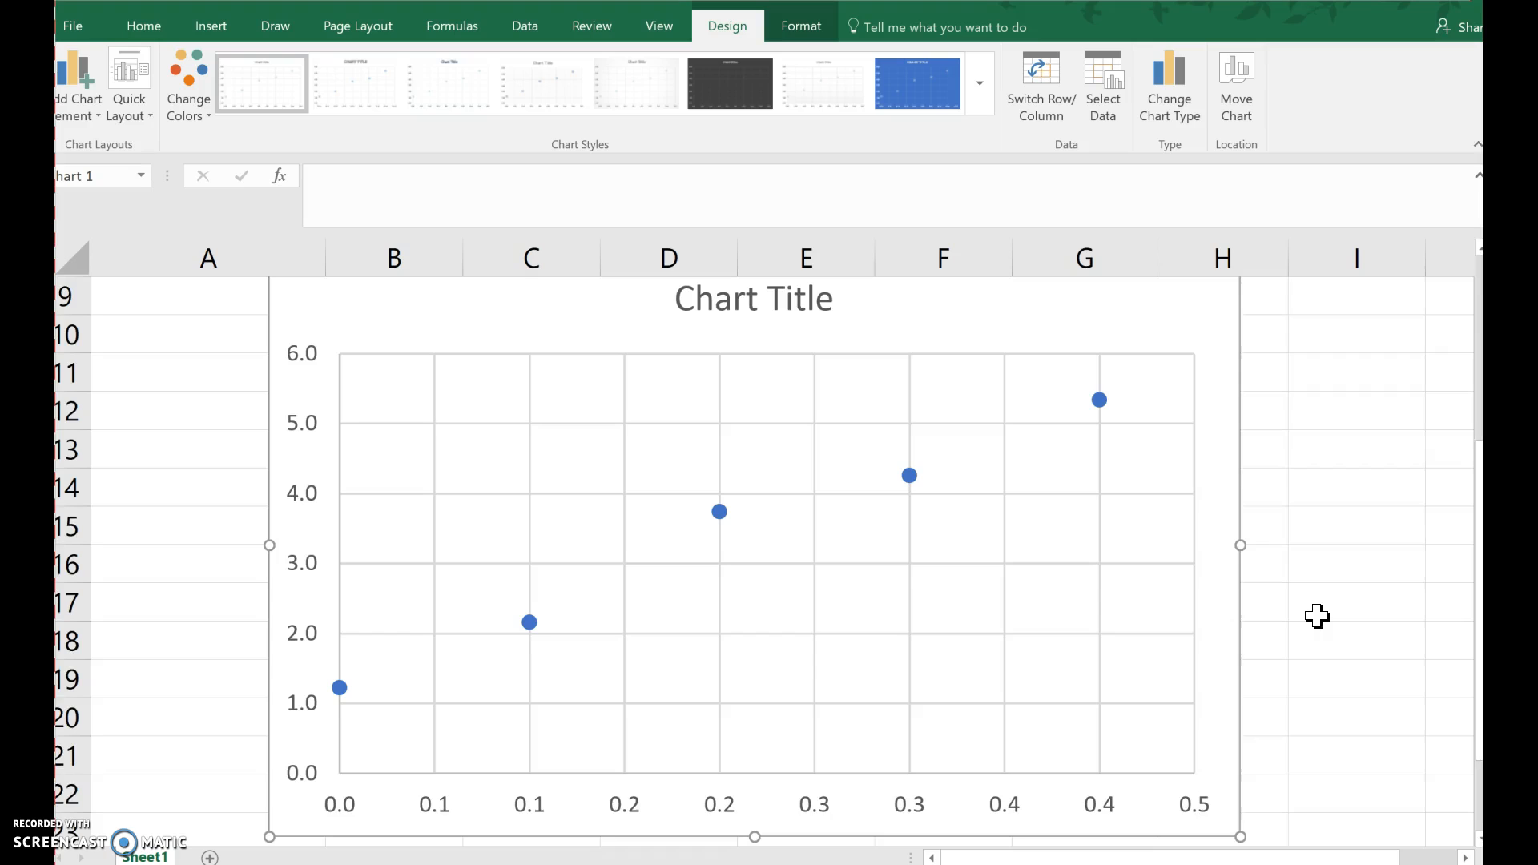
scroll(1317, 616, up, 1)
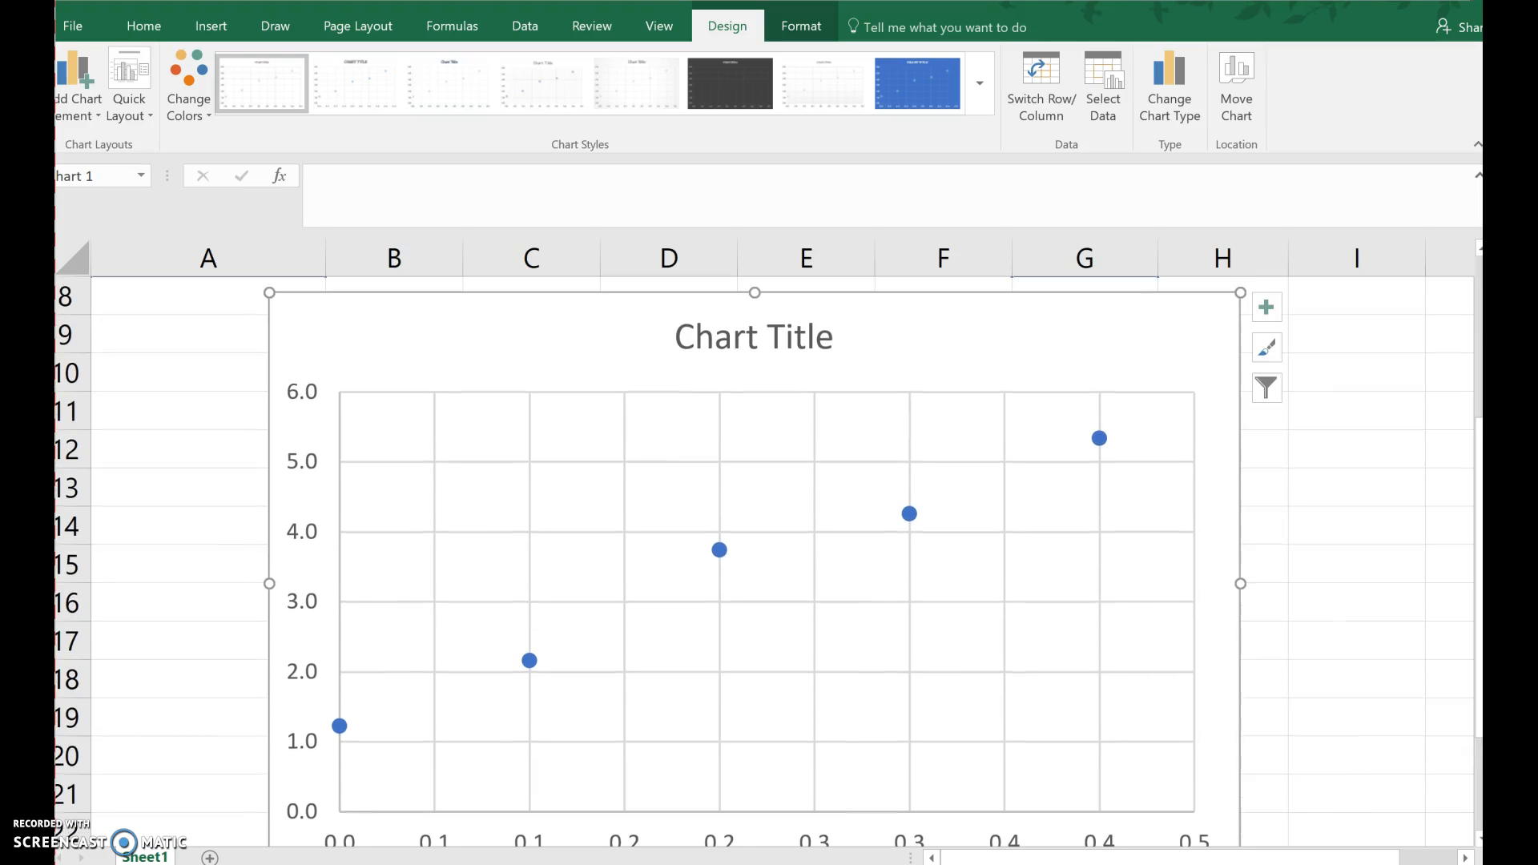
drag(1239, 294, 1185, 346)
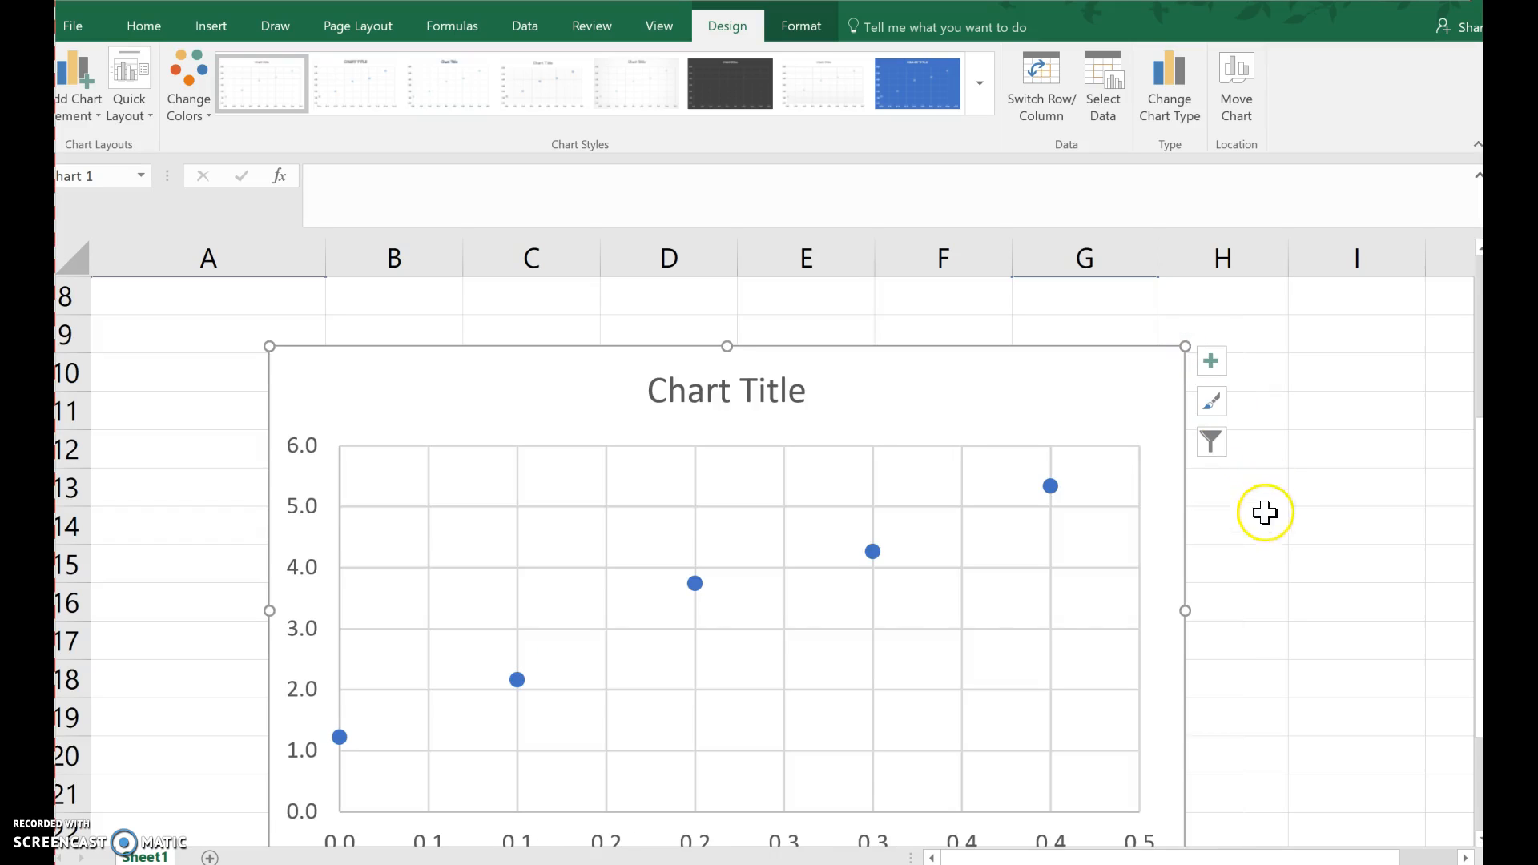
drag(1133, 391, 1170, 350)
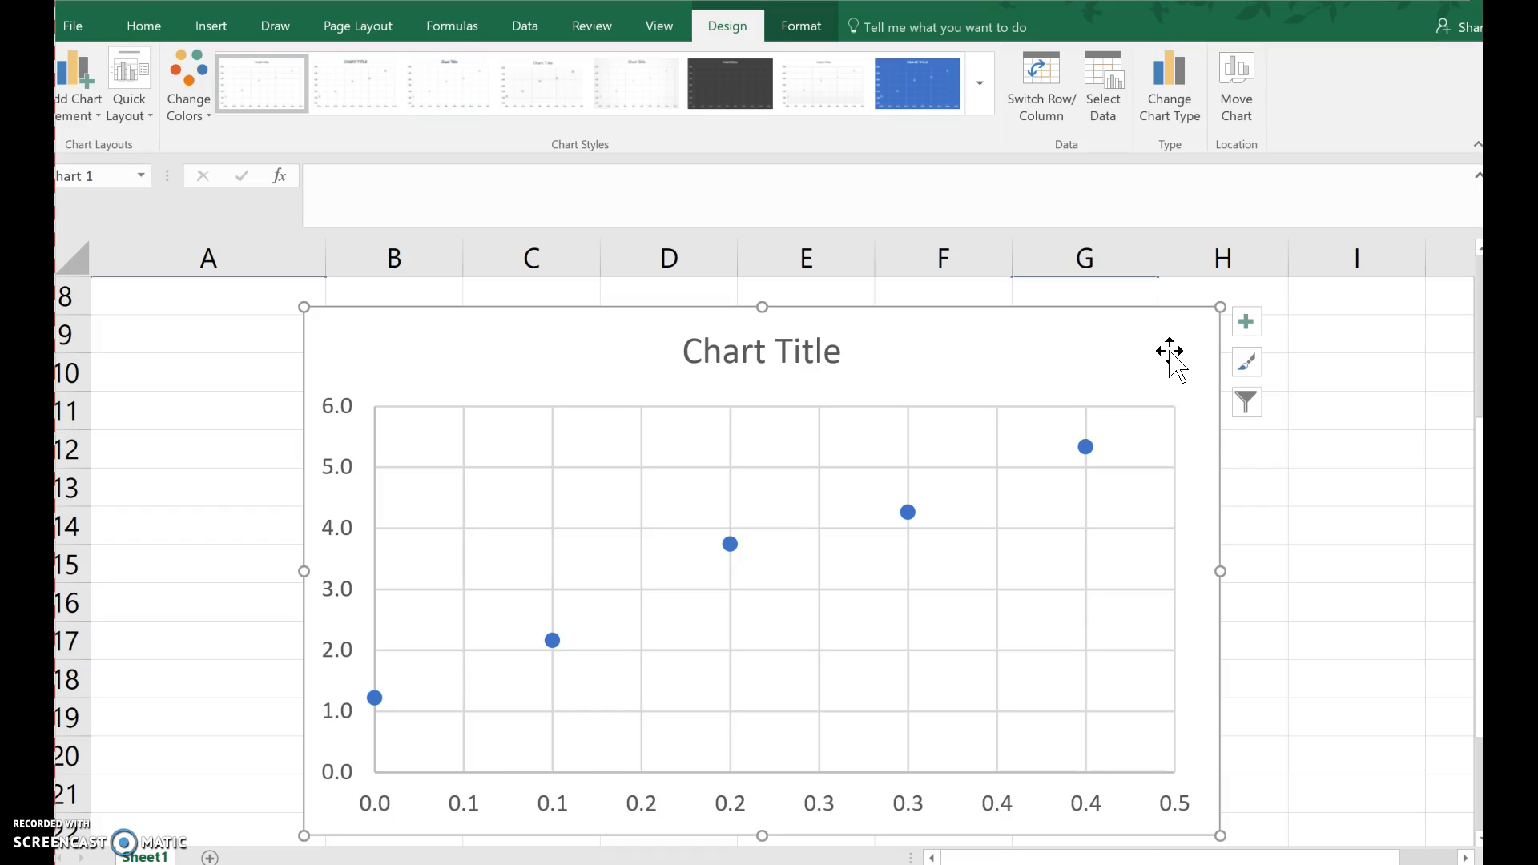
Add a primary horizontal axis title to the chart reading "Concentration (M)".
click(1246, 324)
click(84, 97)
click(80, 90)
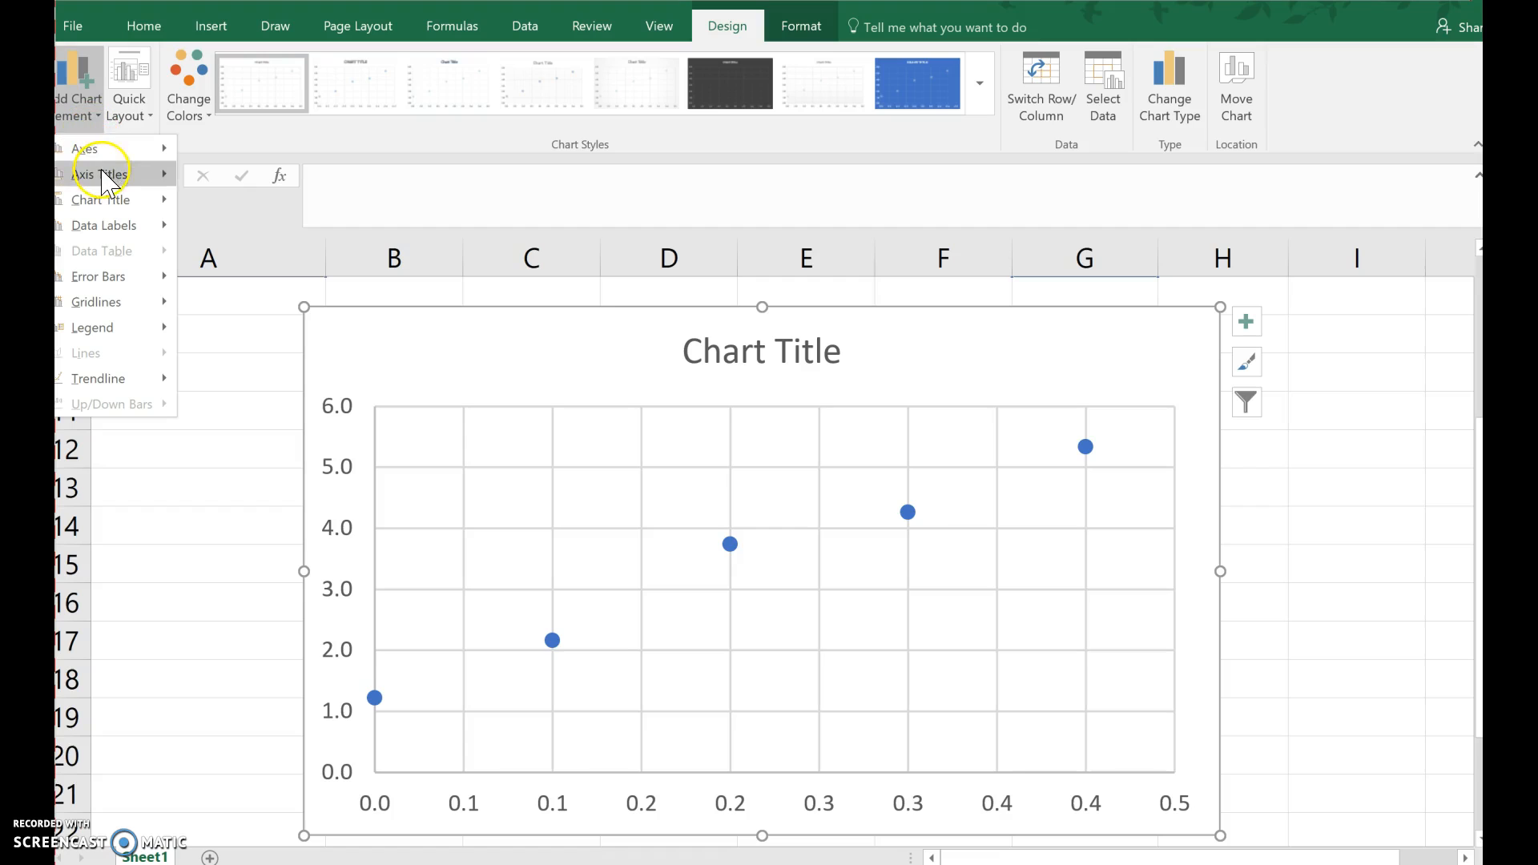
mouse_move(107, 180)
click(256, 185)
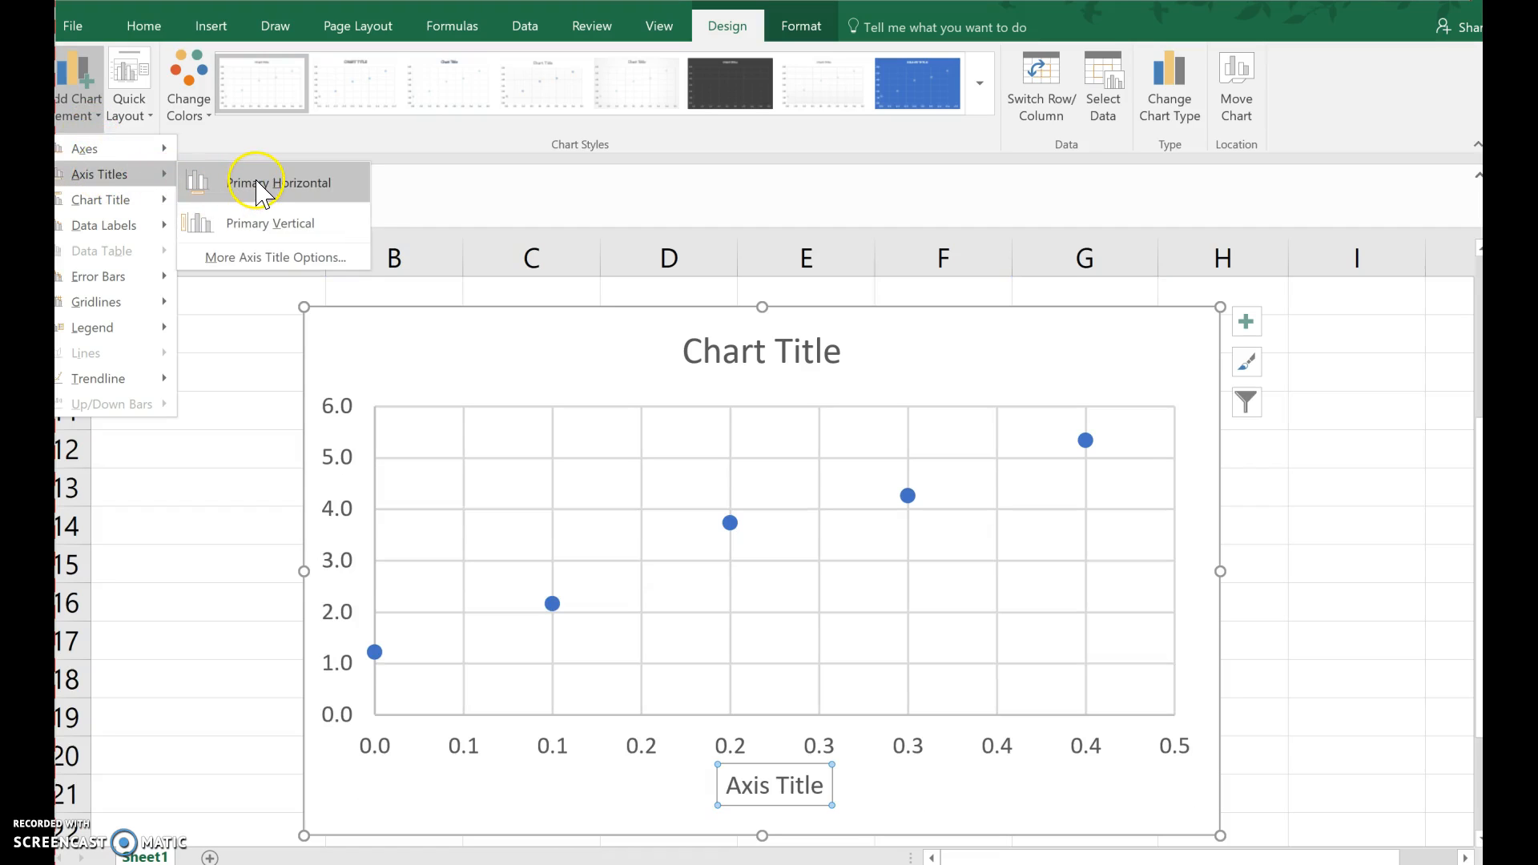
click(774, 792)
double_click(771, 789)
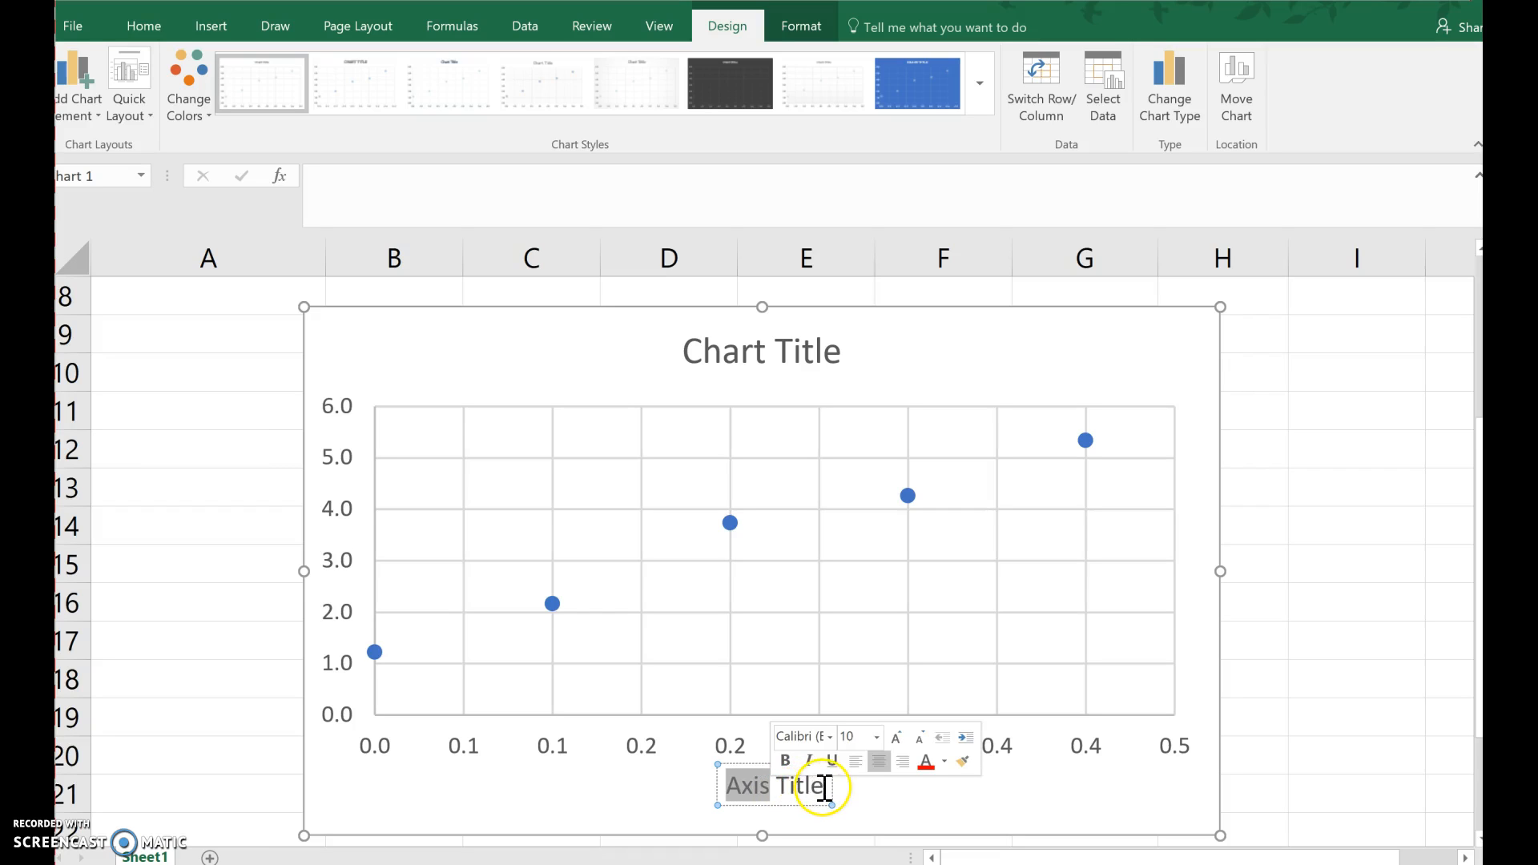
drag(824, 786, 747, 788)
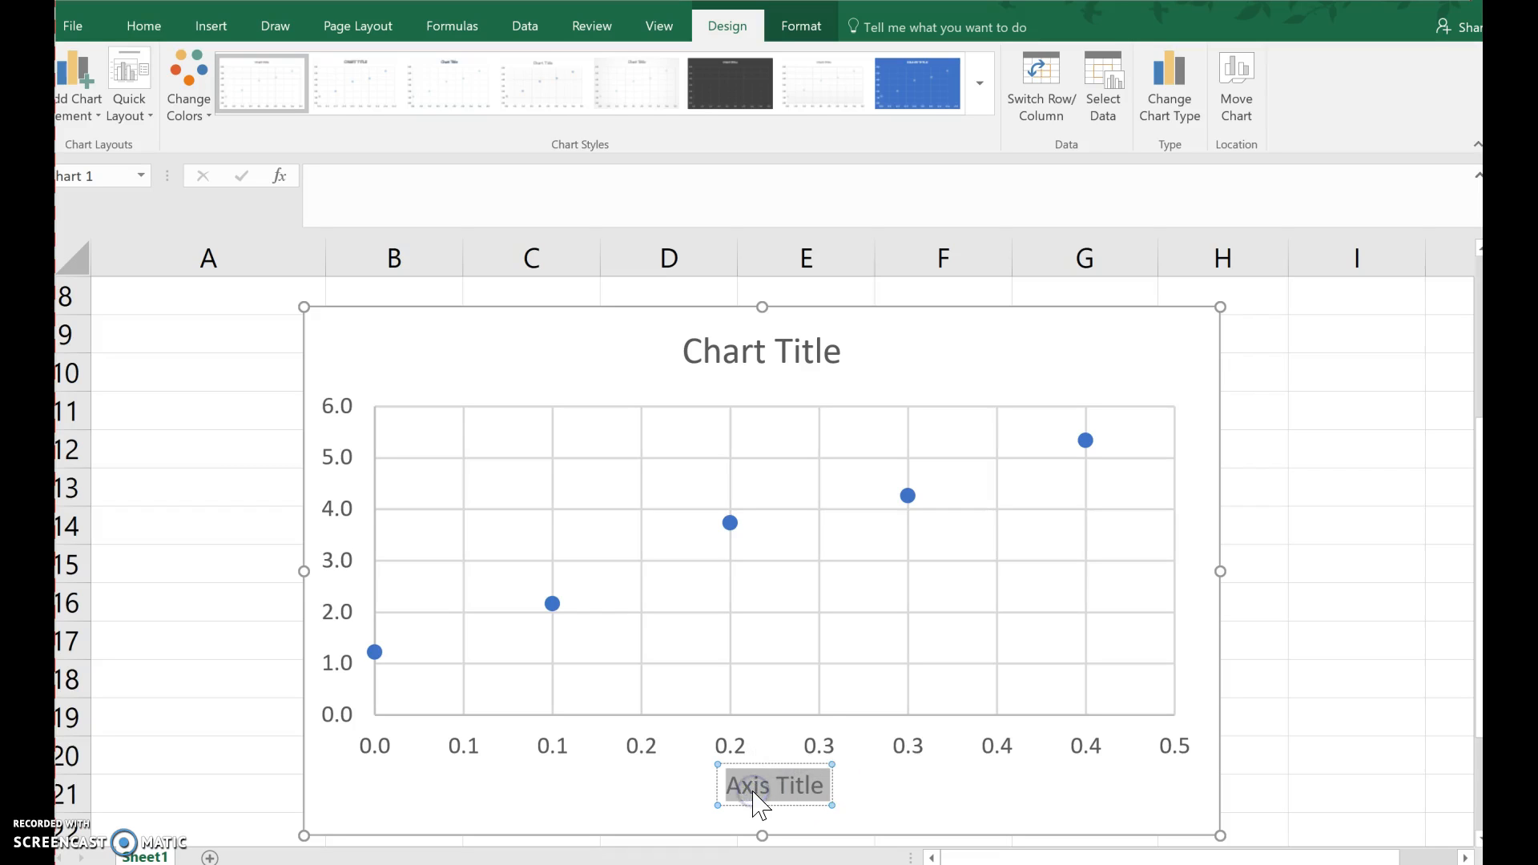
text(Concentrat)
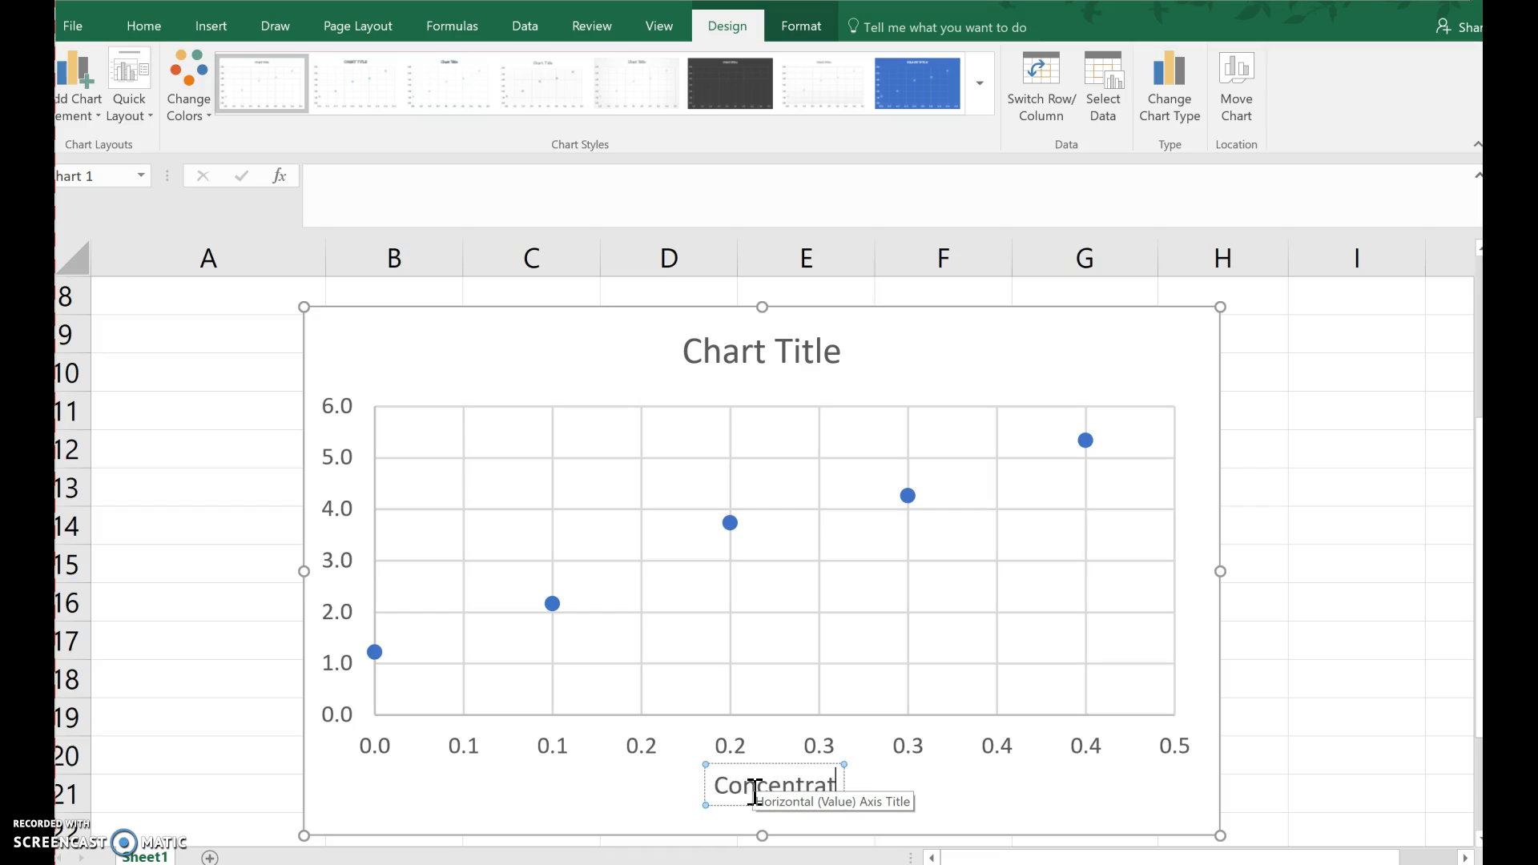
text(ion (M))
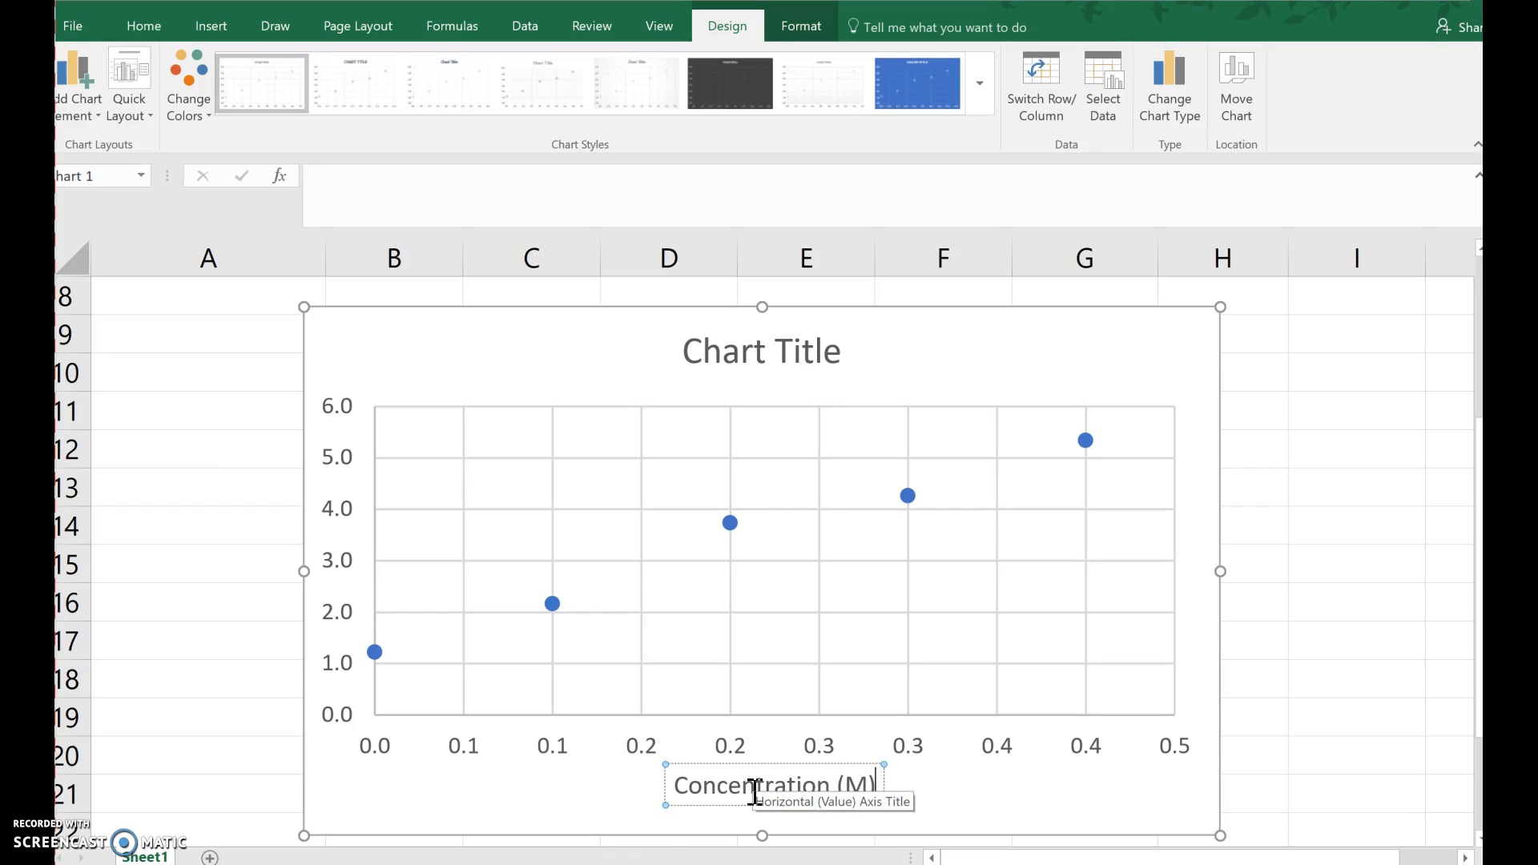
Add a primary vertical axis title to the chart reading "Average time (s)".
click(85, 76)
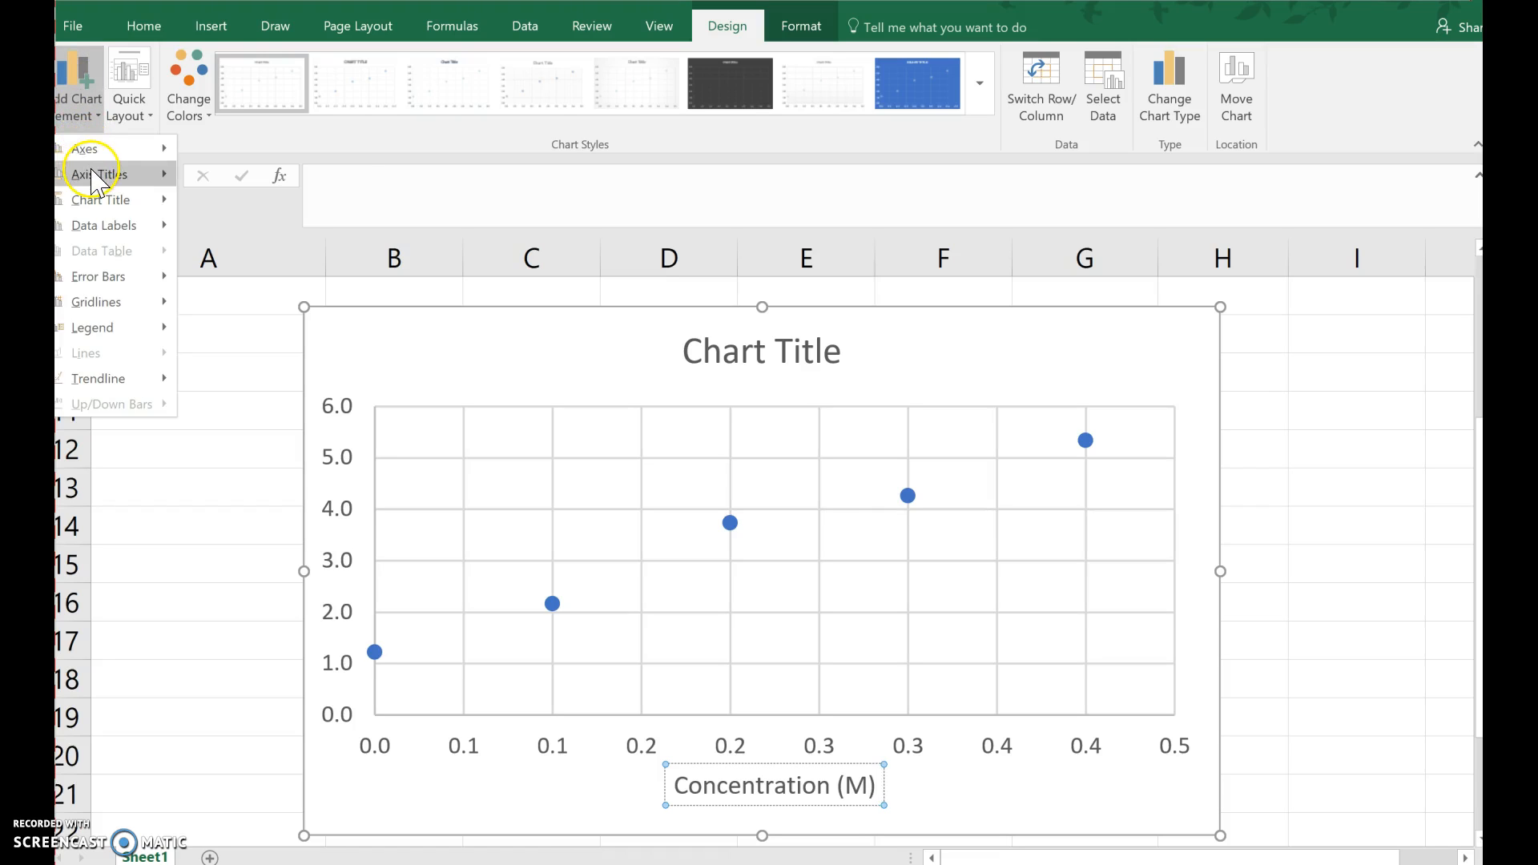
mouse_move(93, 172)
click(250, 230)
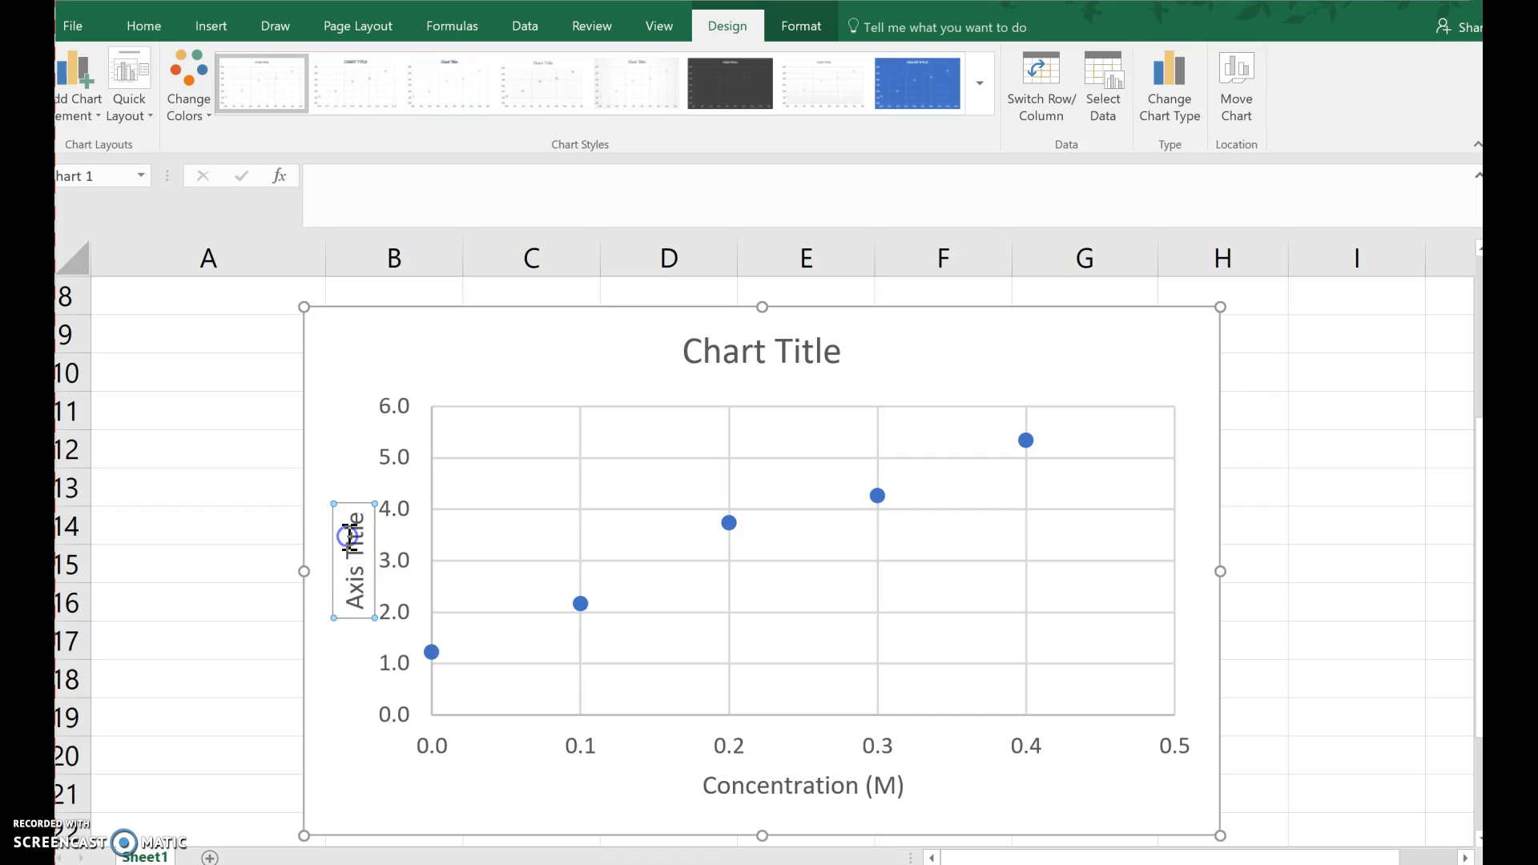
double_click(351, 545)
key(BackSpace)
key(BackSpace)
key(BackSpace)
key(BackSpace)
key(BackSpace)
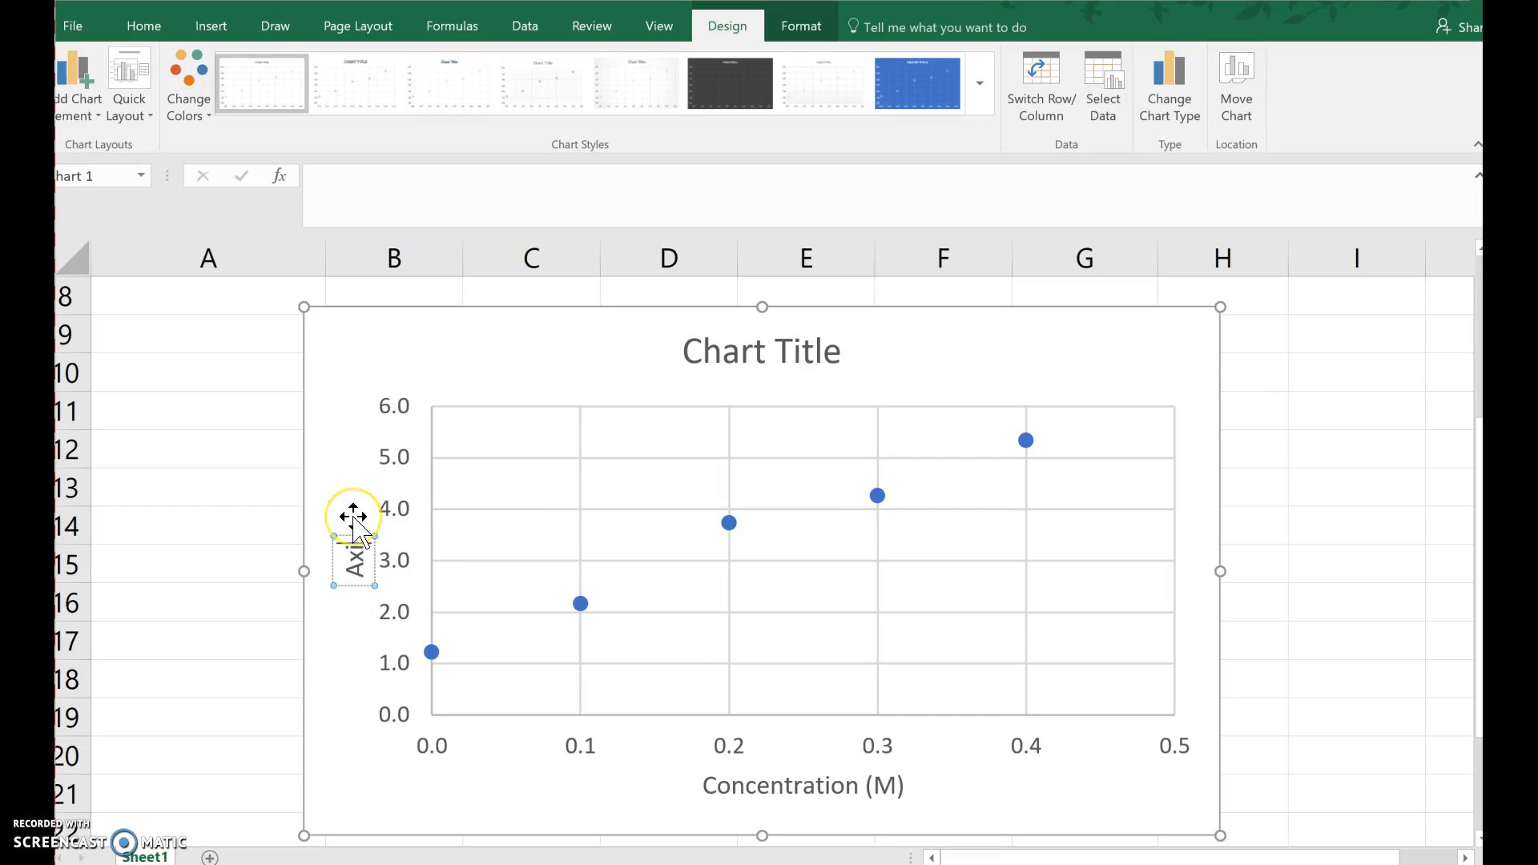
text(verage time (s))
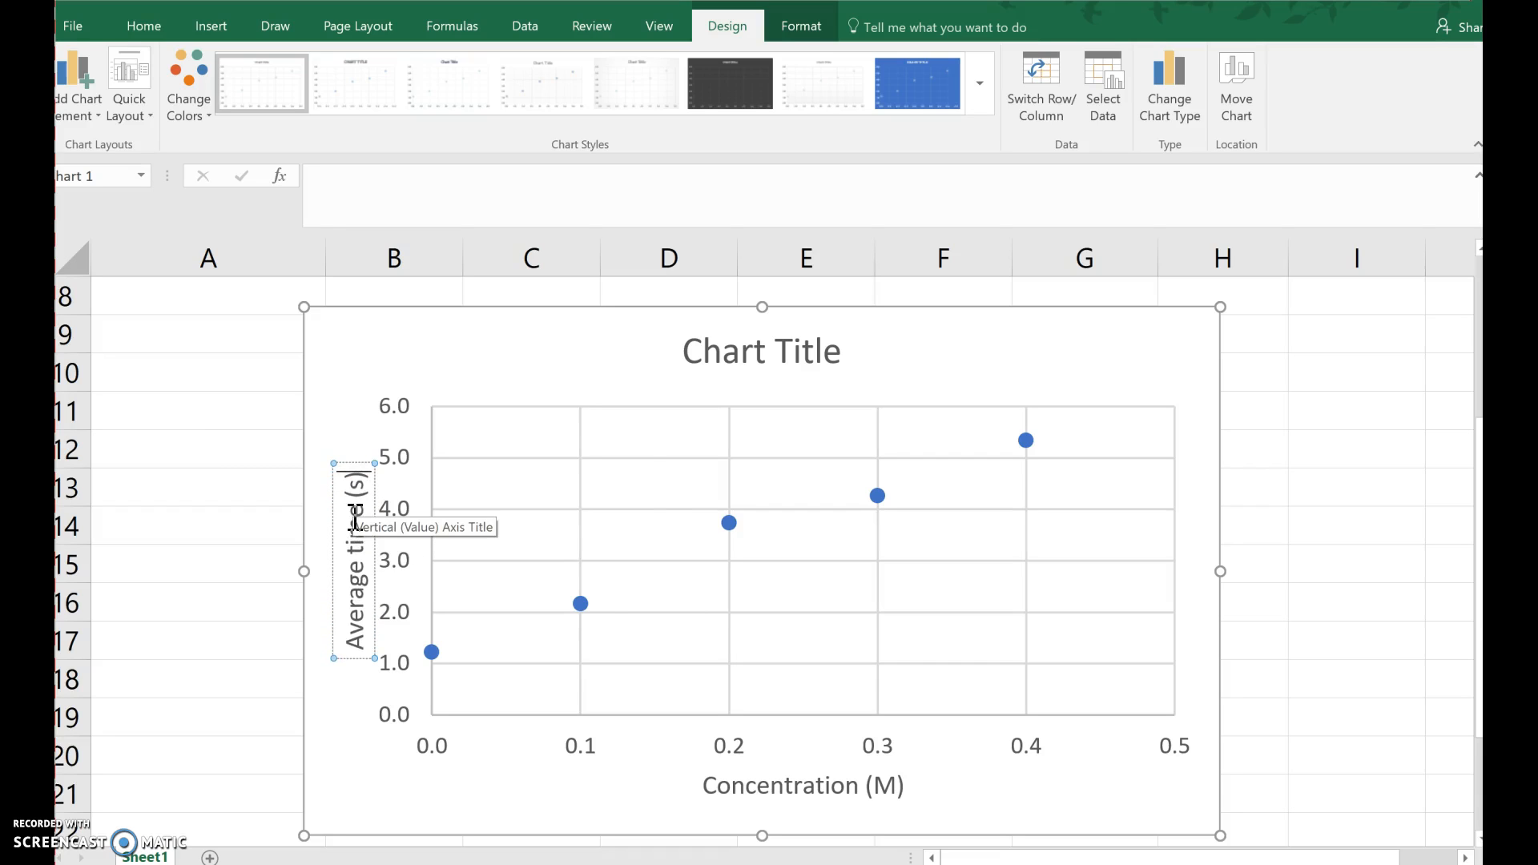
Replace the chart title text with "A graph to show how concentration affects the average time".
click(777, 352)
triple_click(734, 358)
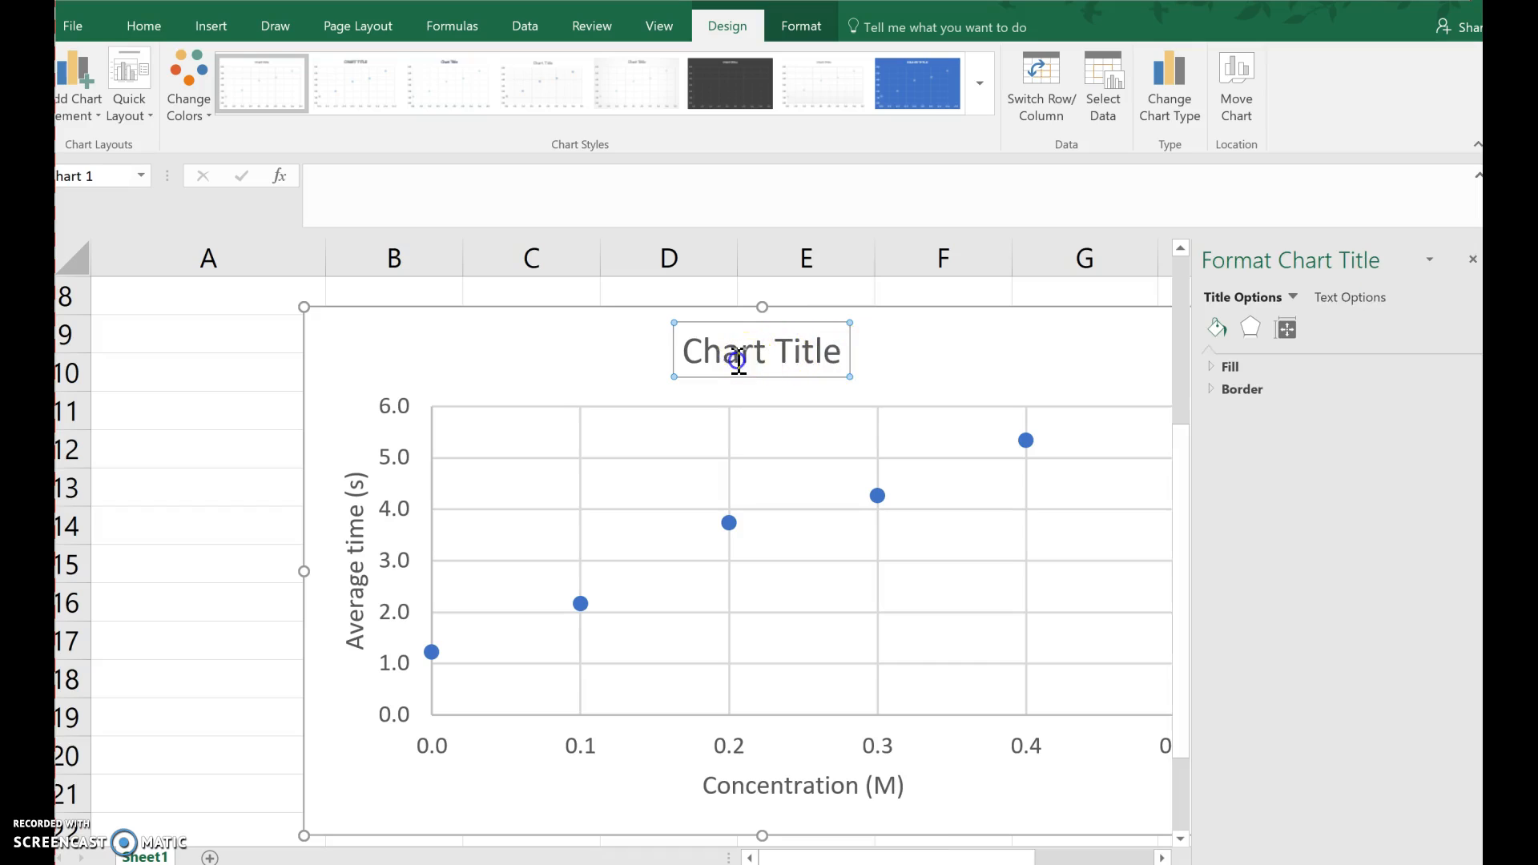
key(BackSpace)
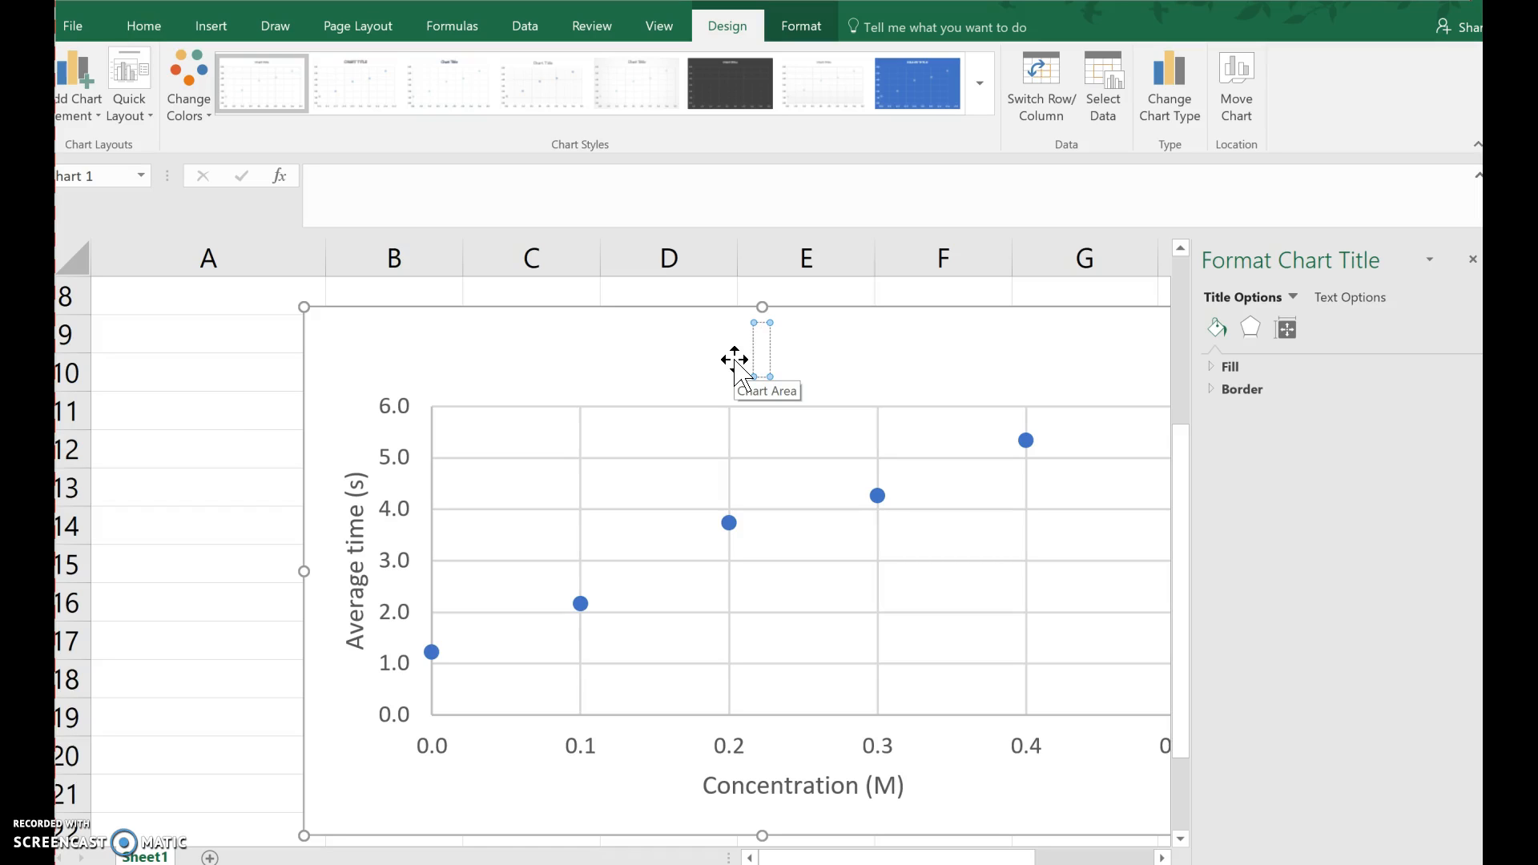
text(A graph to show how concen)
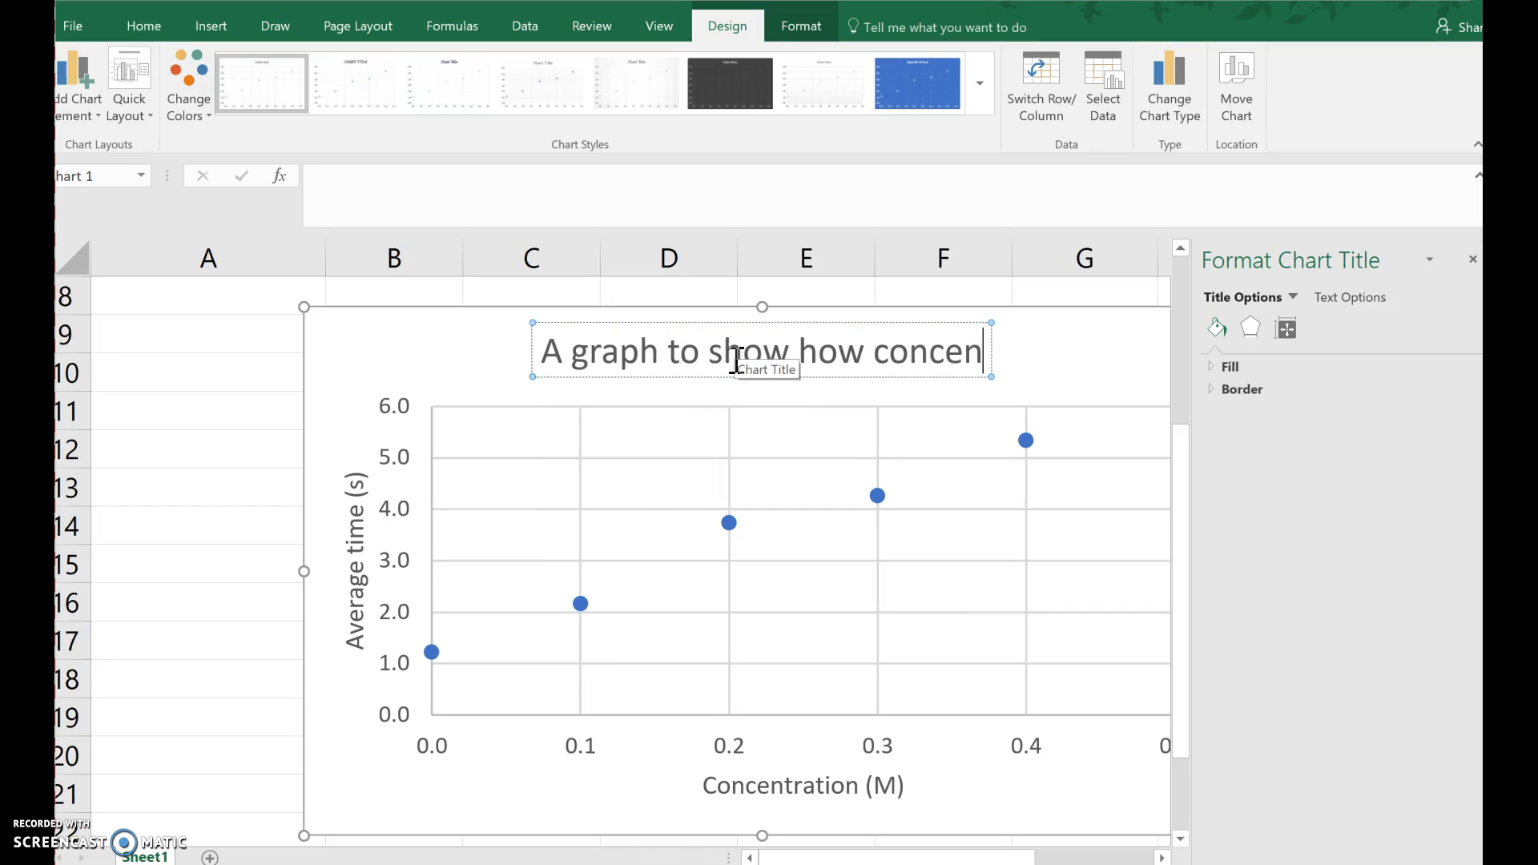
text(tration affects )
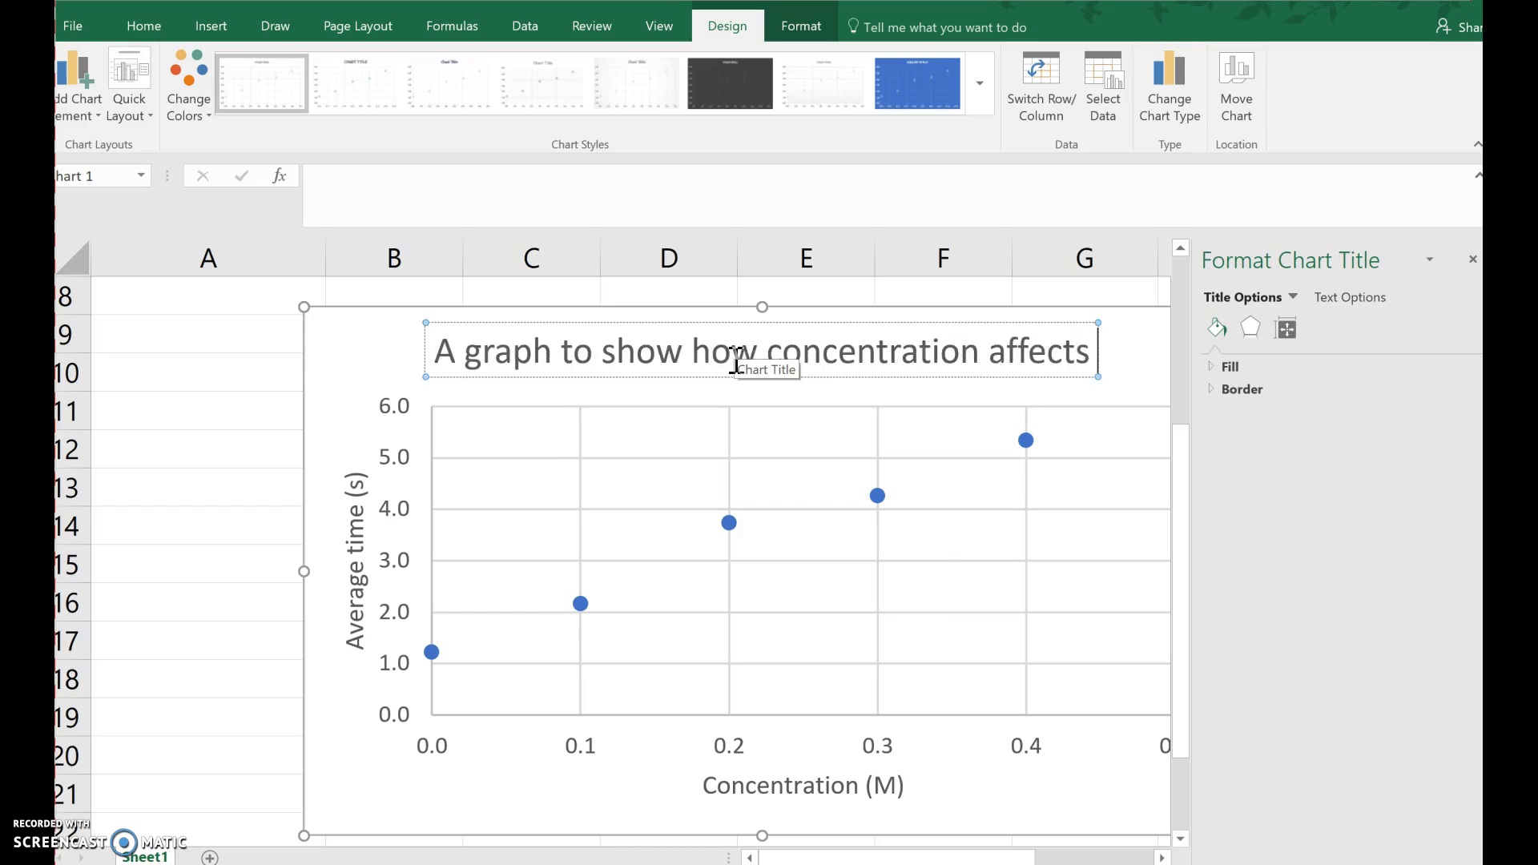
text(the average time)
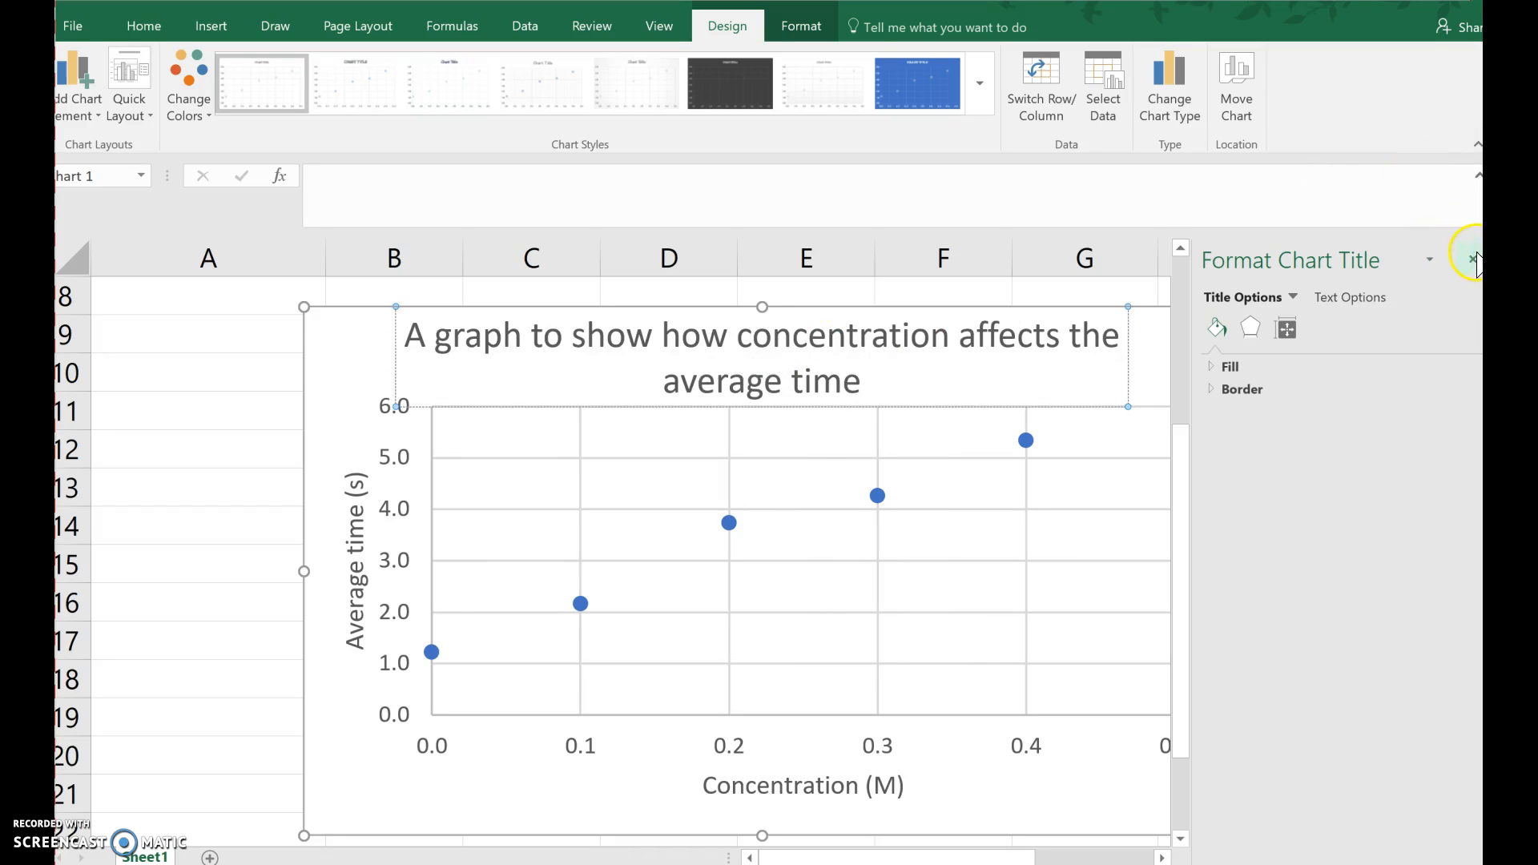
click(1472, 259)
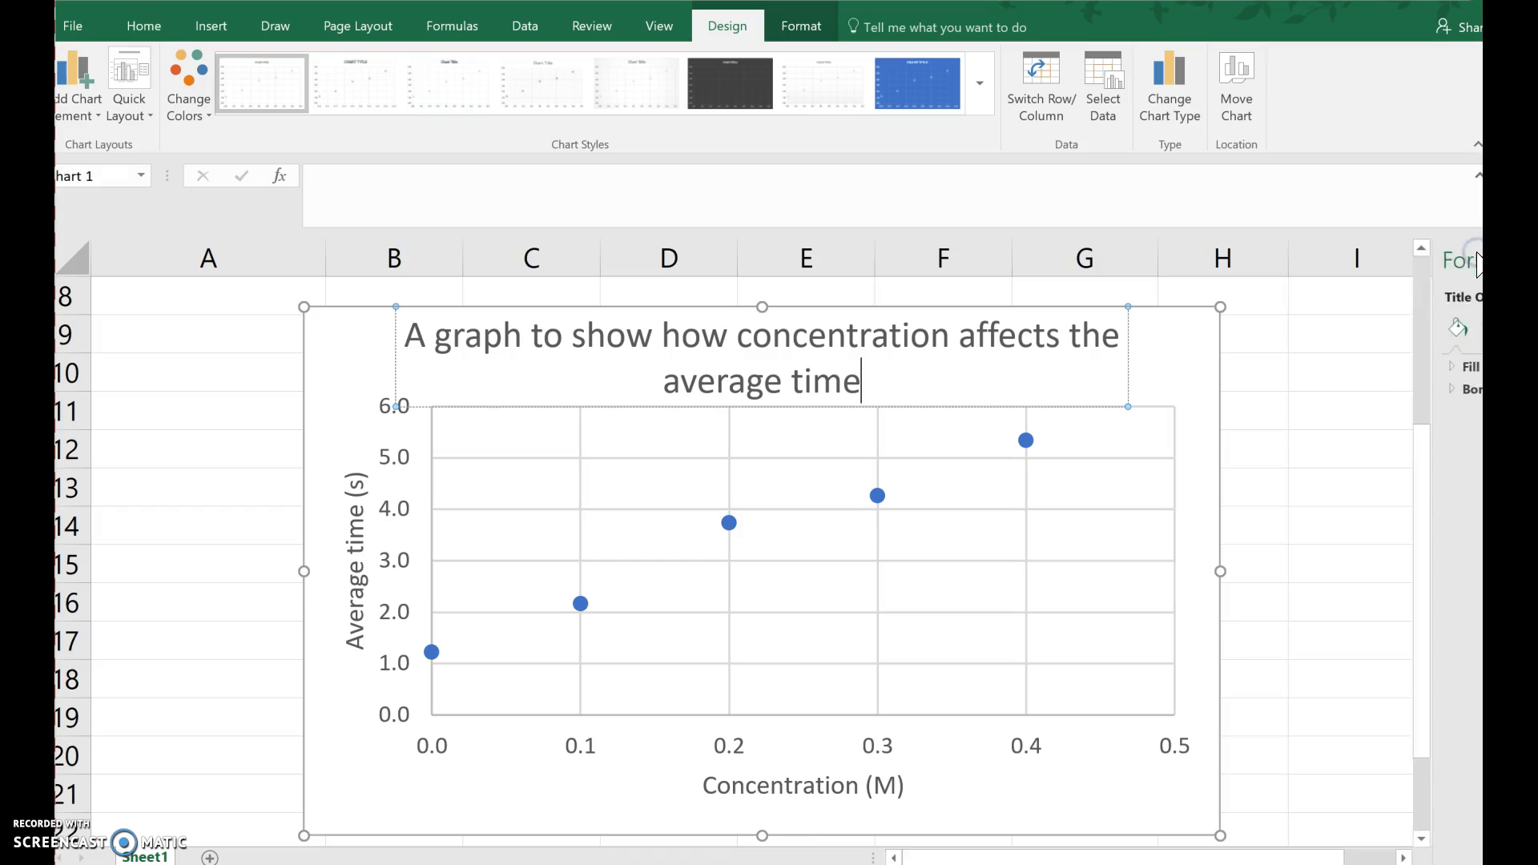
click(1322, 377)
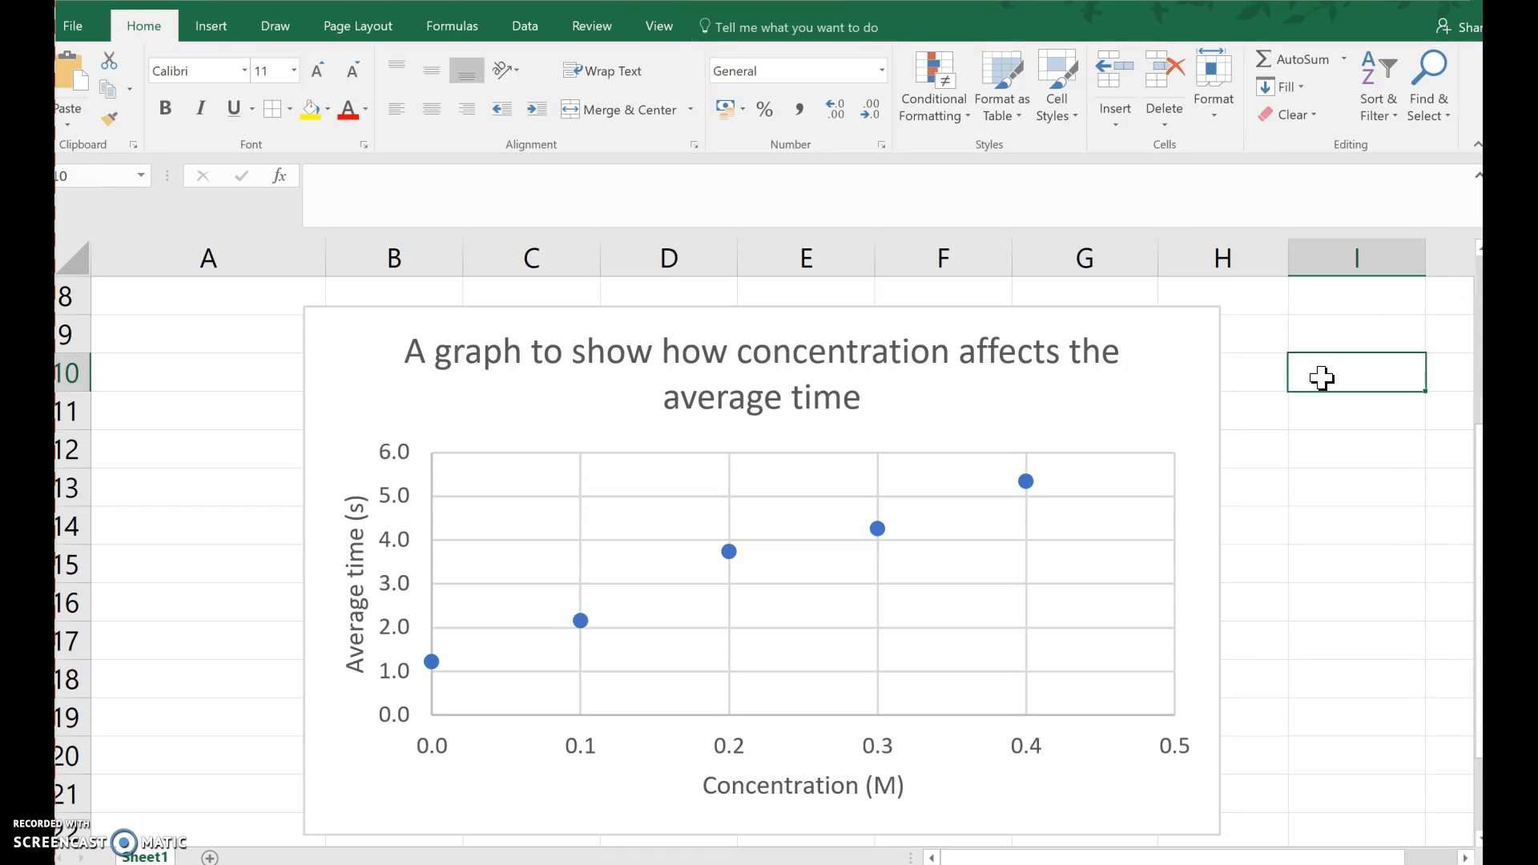
Add a linear trendline to the scatter chart's average time points.
click(1195, 354)
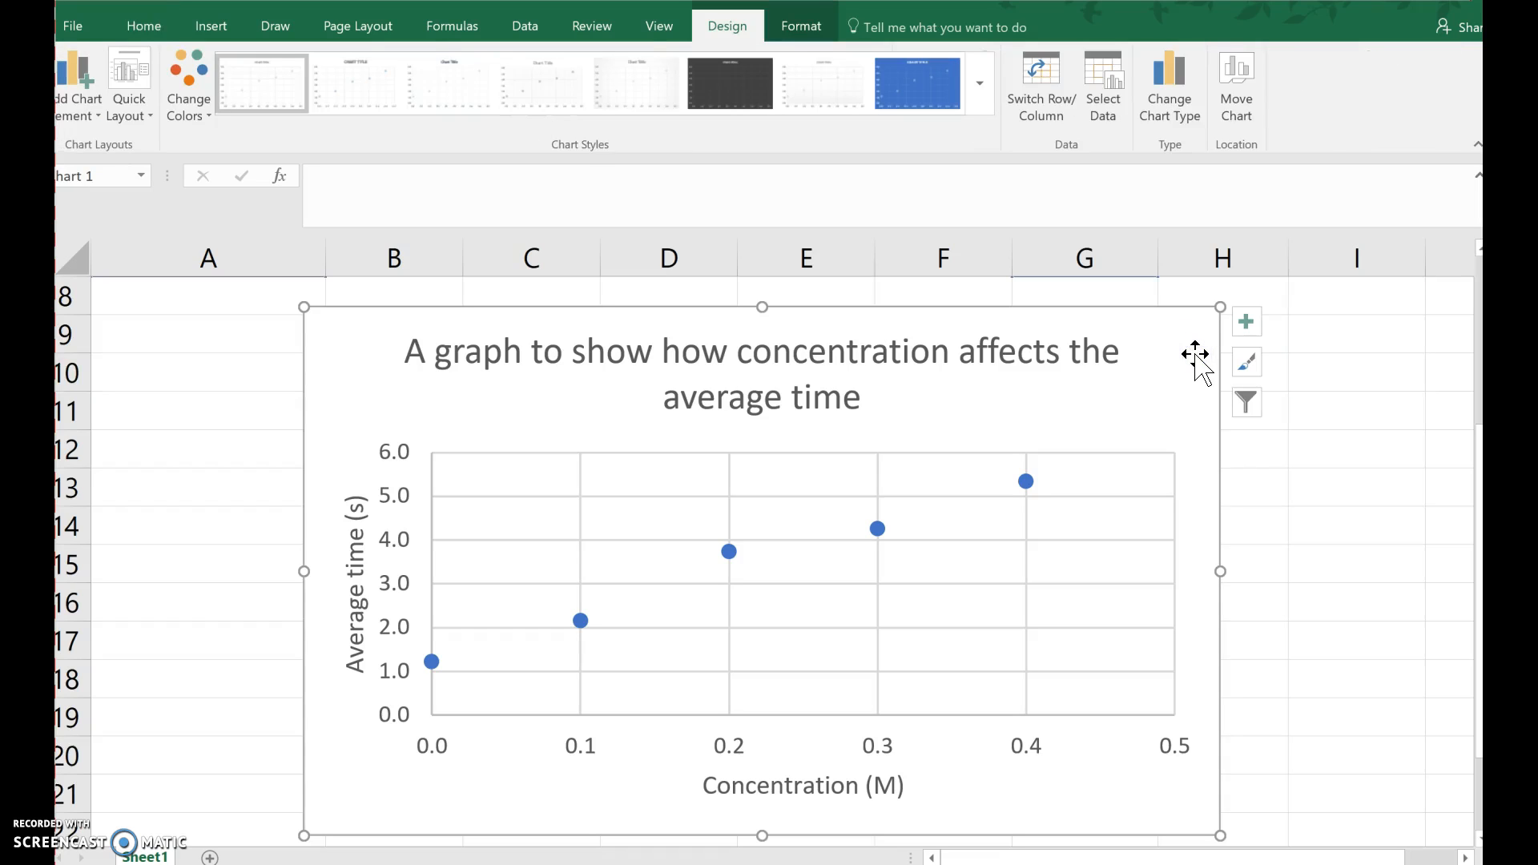
click(80, 95)
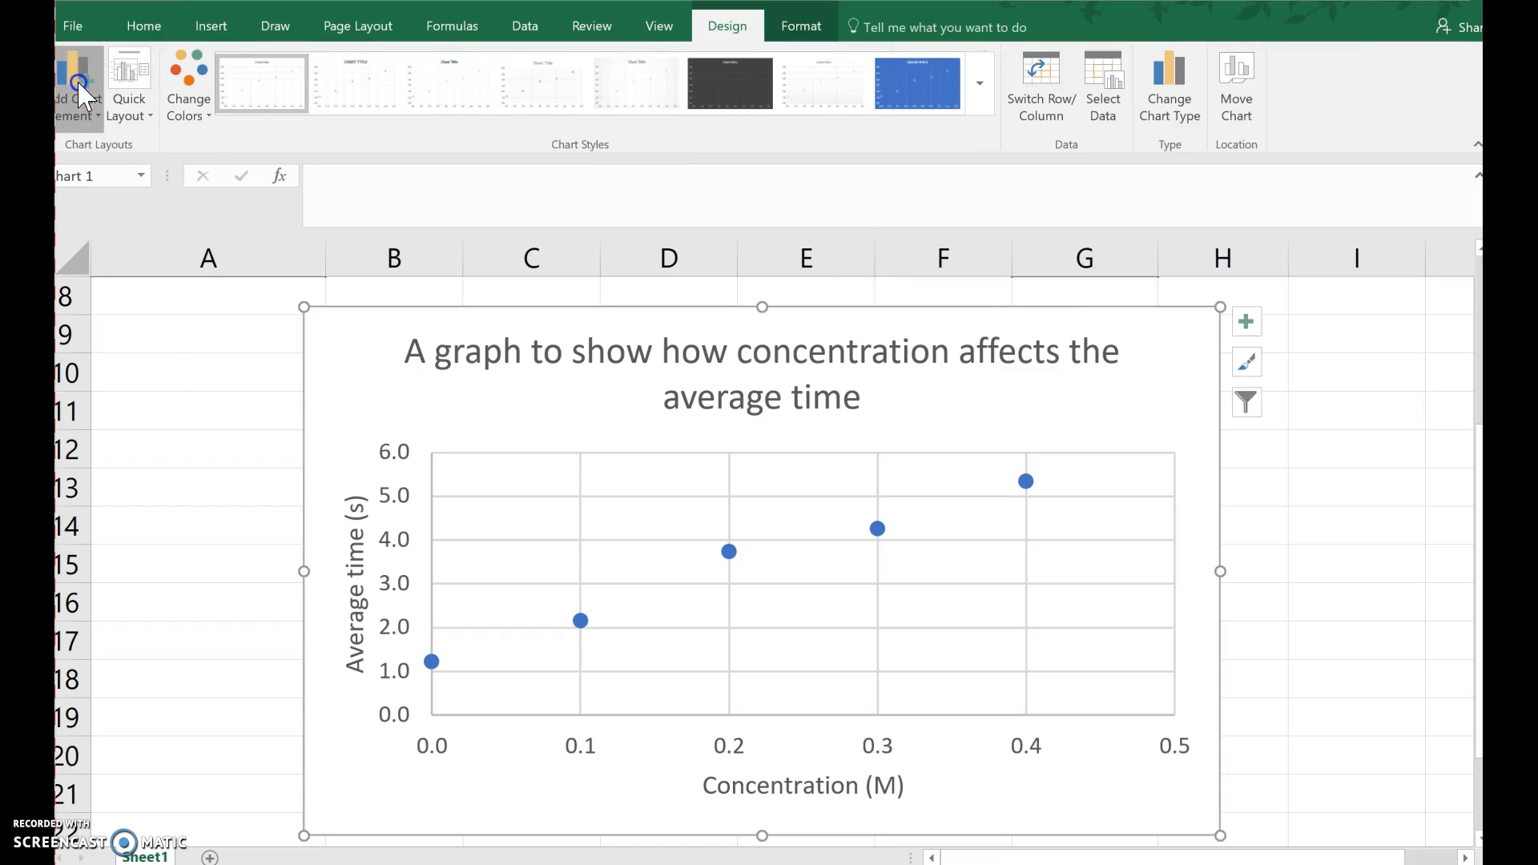
click(80, 381)
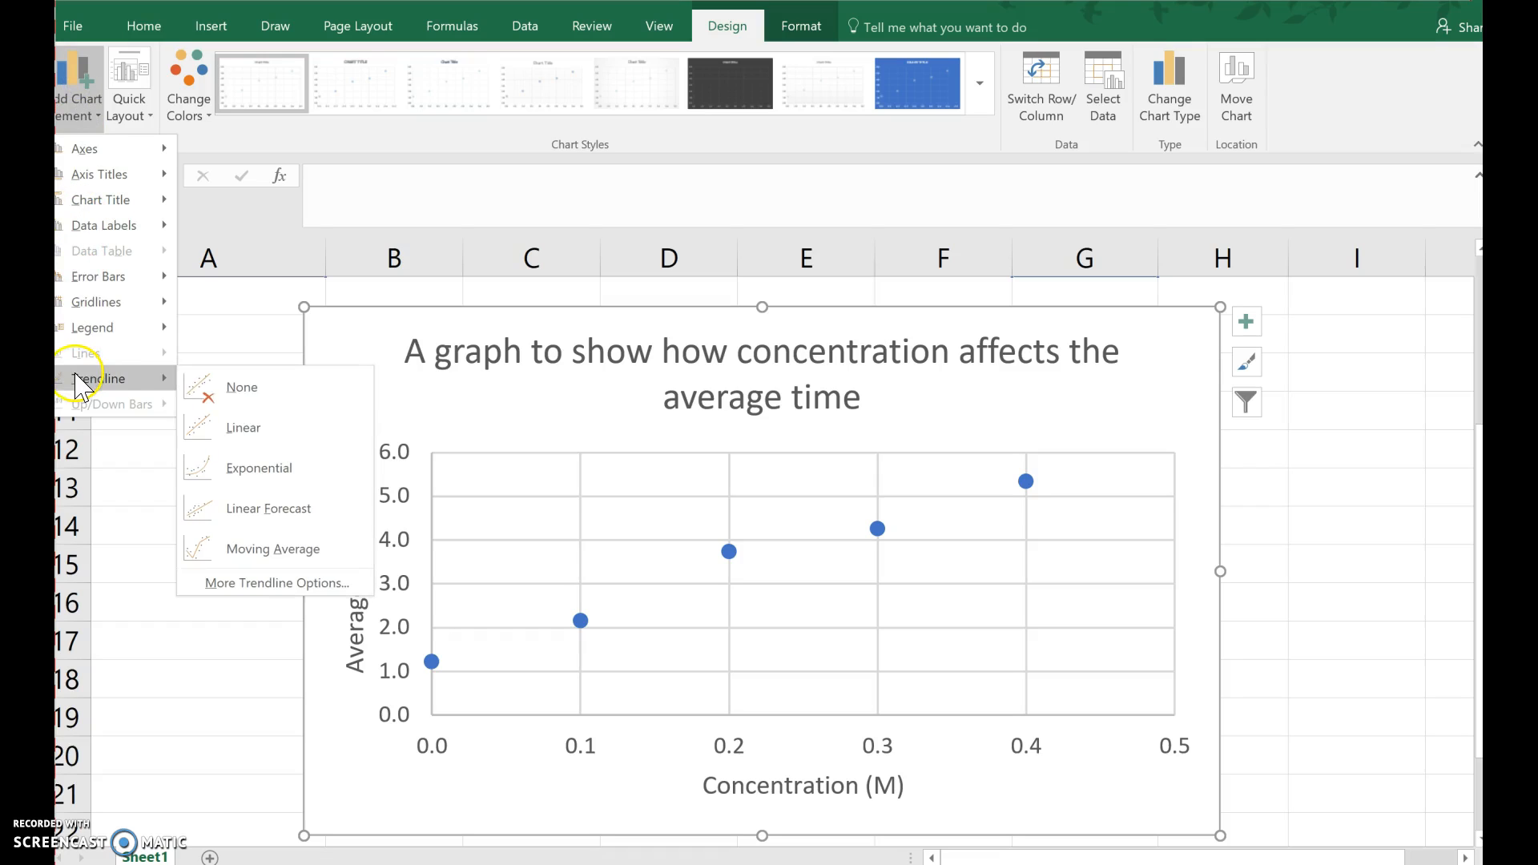
click(241, 433)
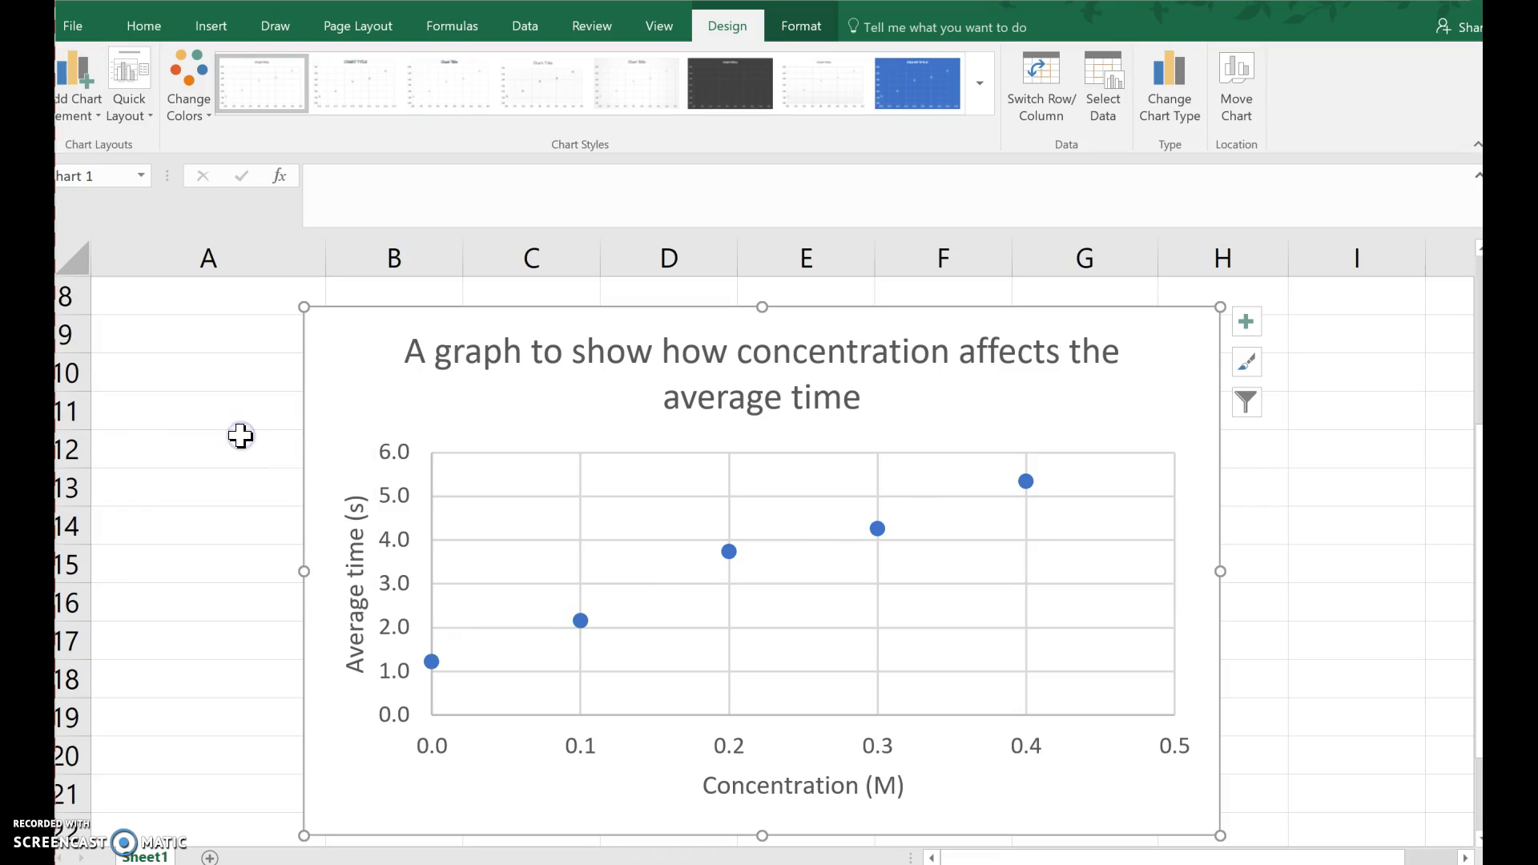
click(1251, 318)
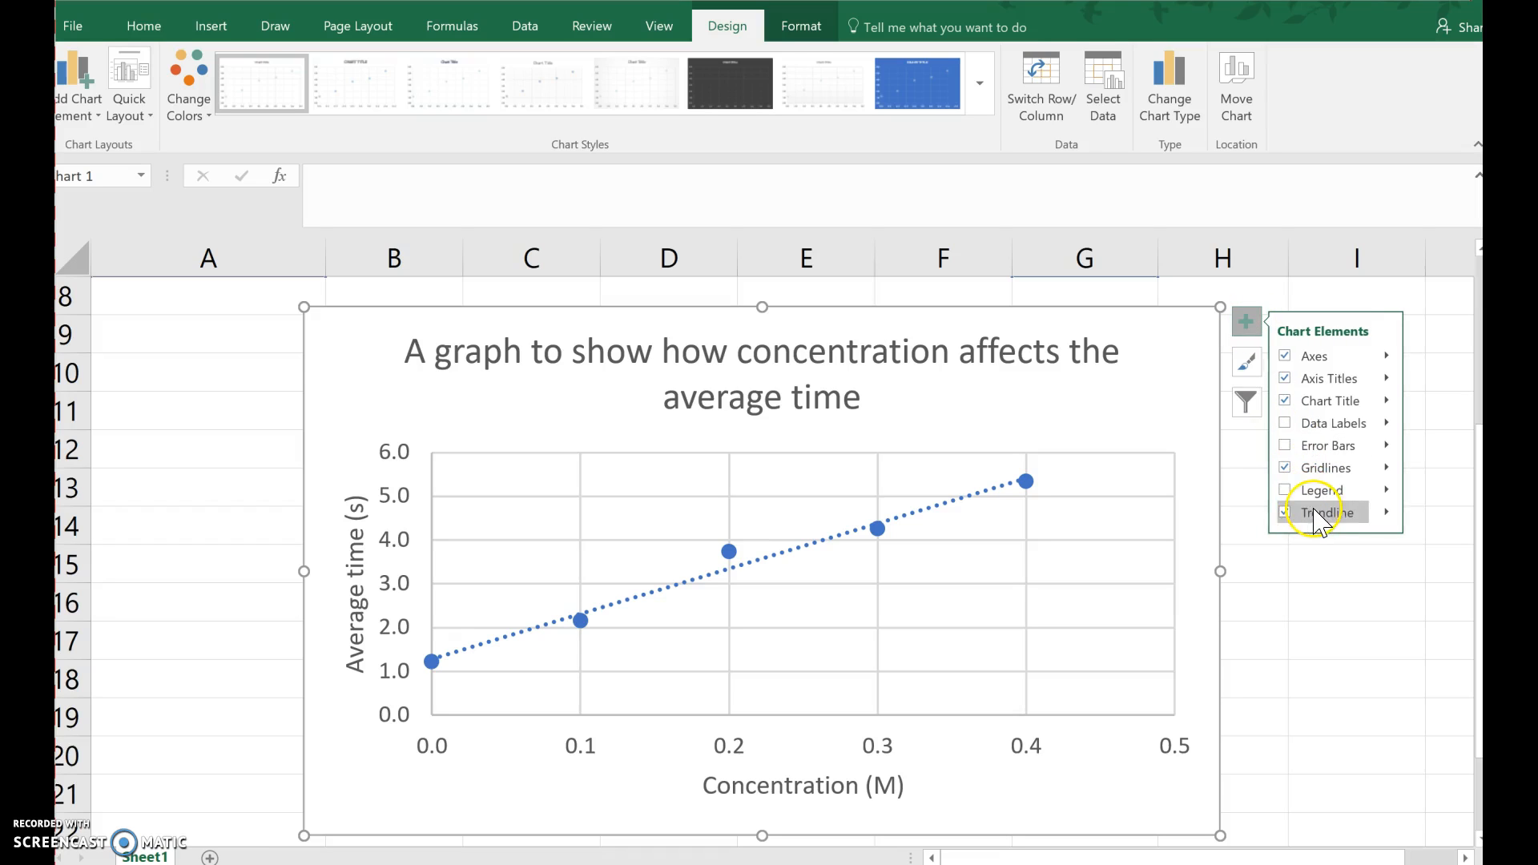
Try displaying the trendline's equation and its R-squared value on the chart, and turn both displays off again.
click(1385, 512)
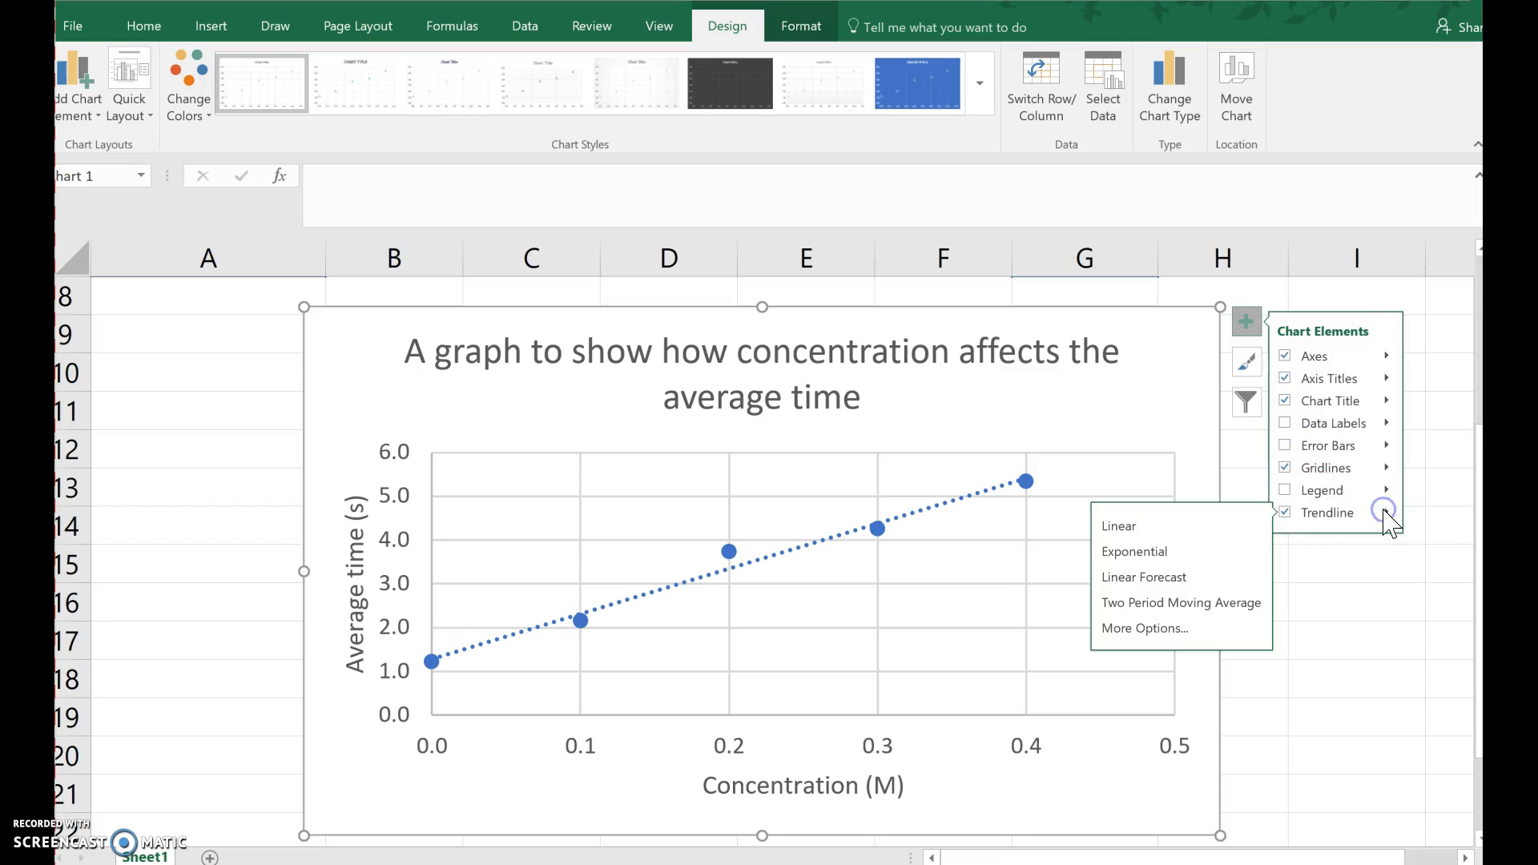
click(1168, 637)
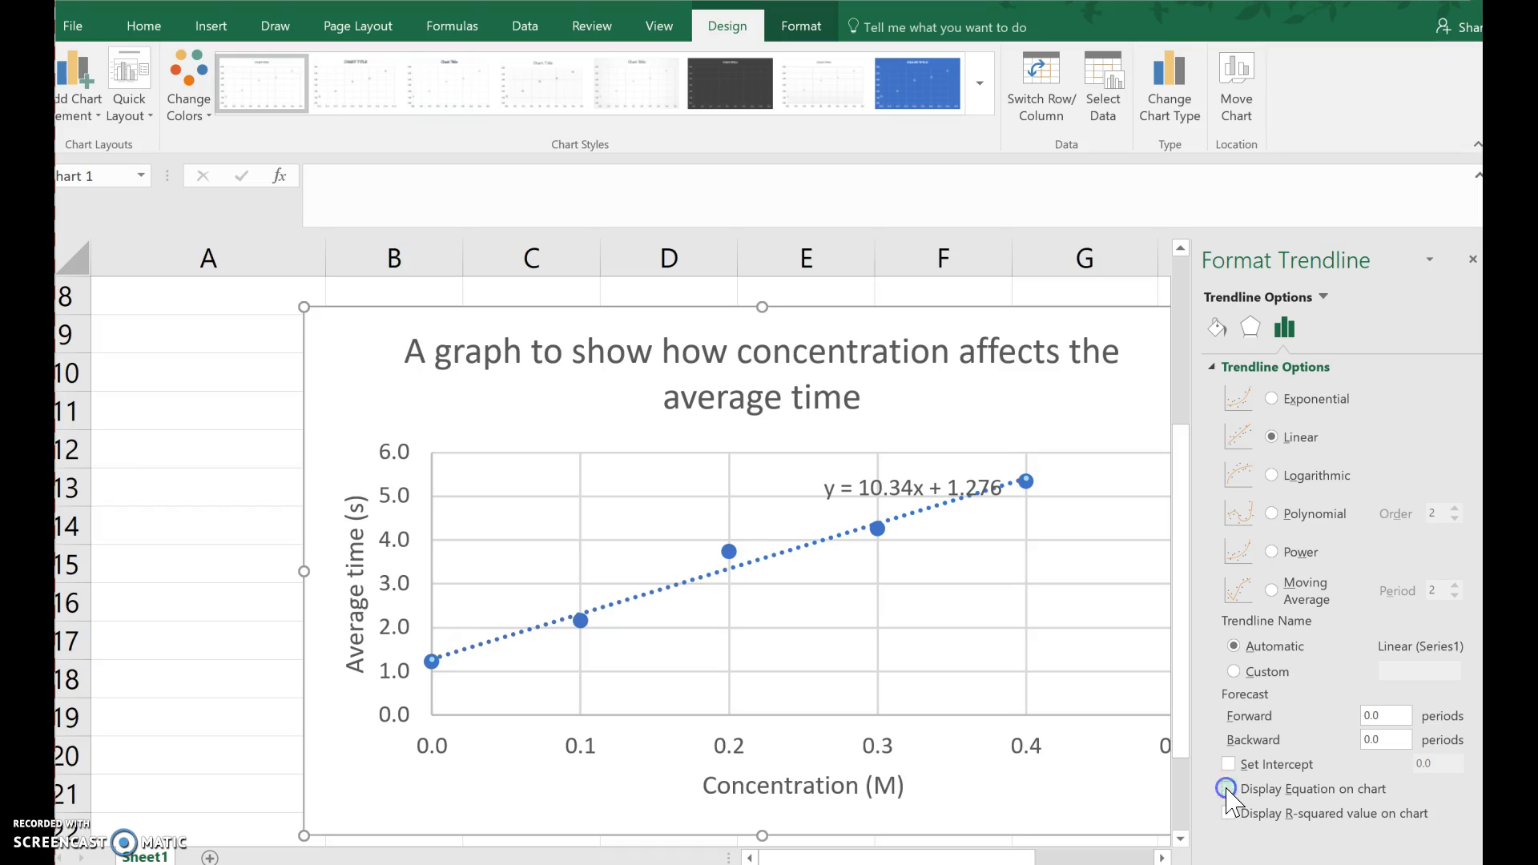
click(1228, 789)
click(1228, 813)
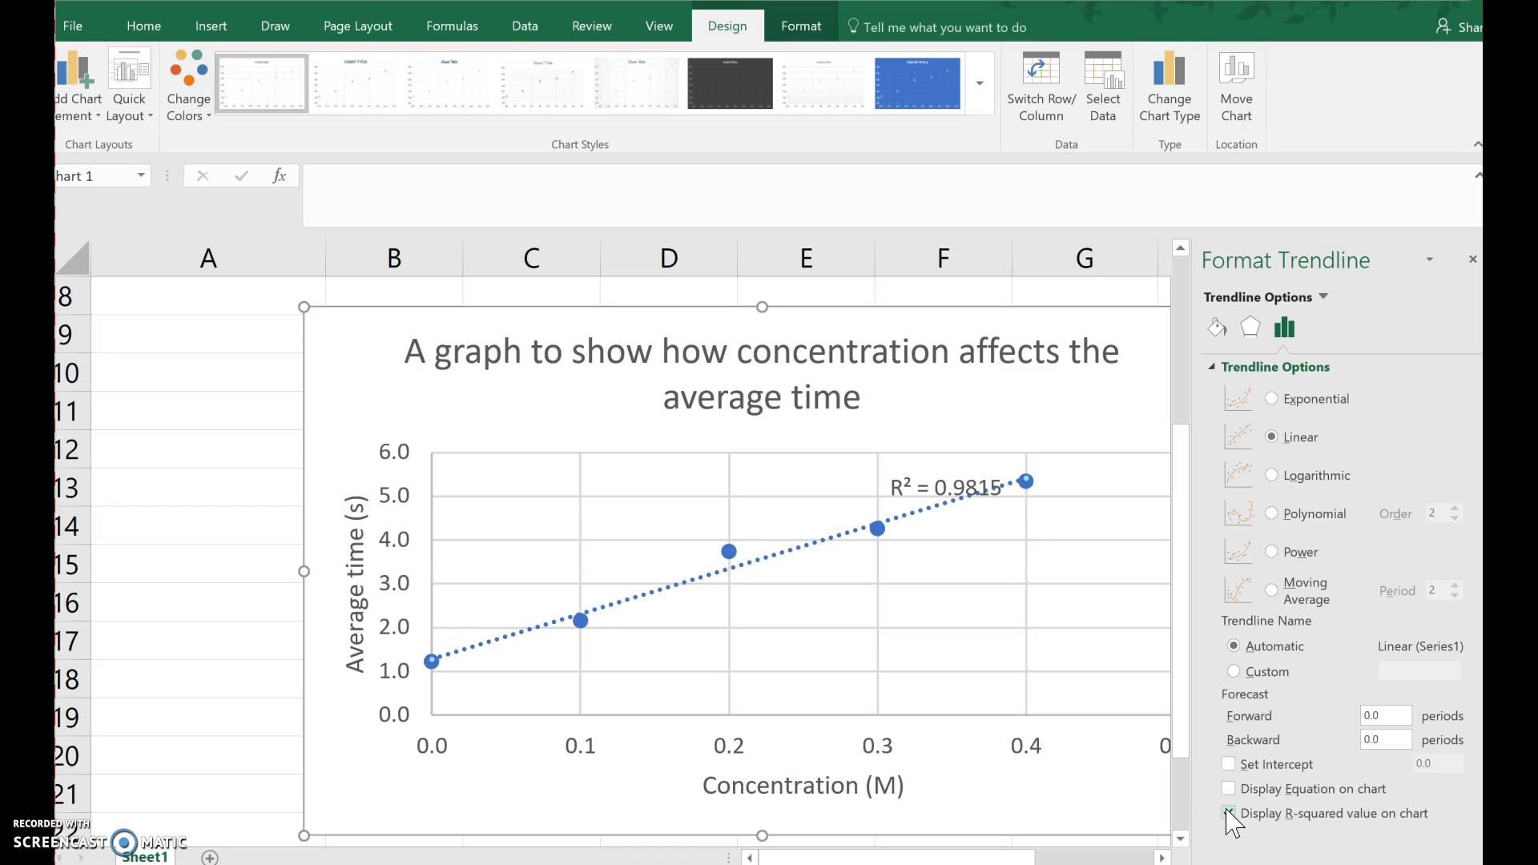
click(1228, 813)
click(1473, 259)
Try applying the preset Standard Deviation error bars to the scatter chart.
scroll(1255, 437, up, 1)
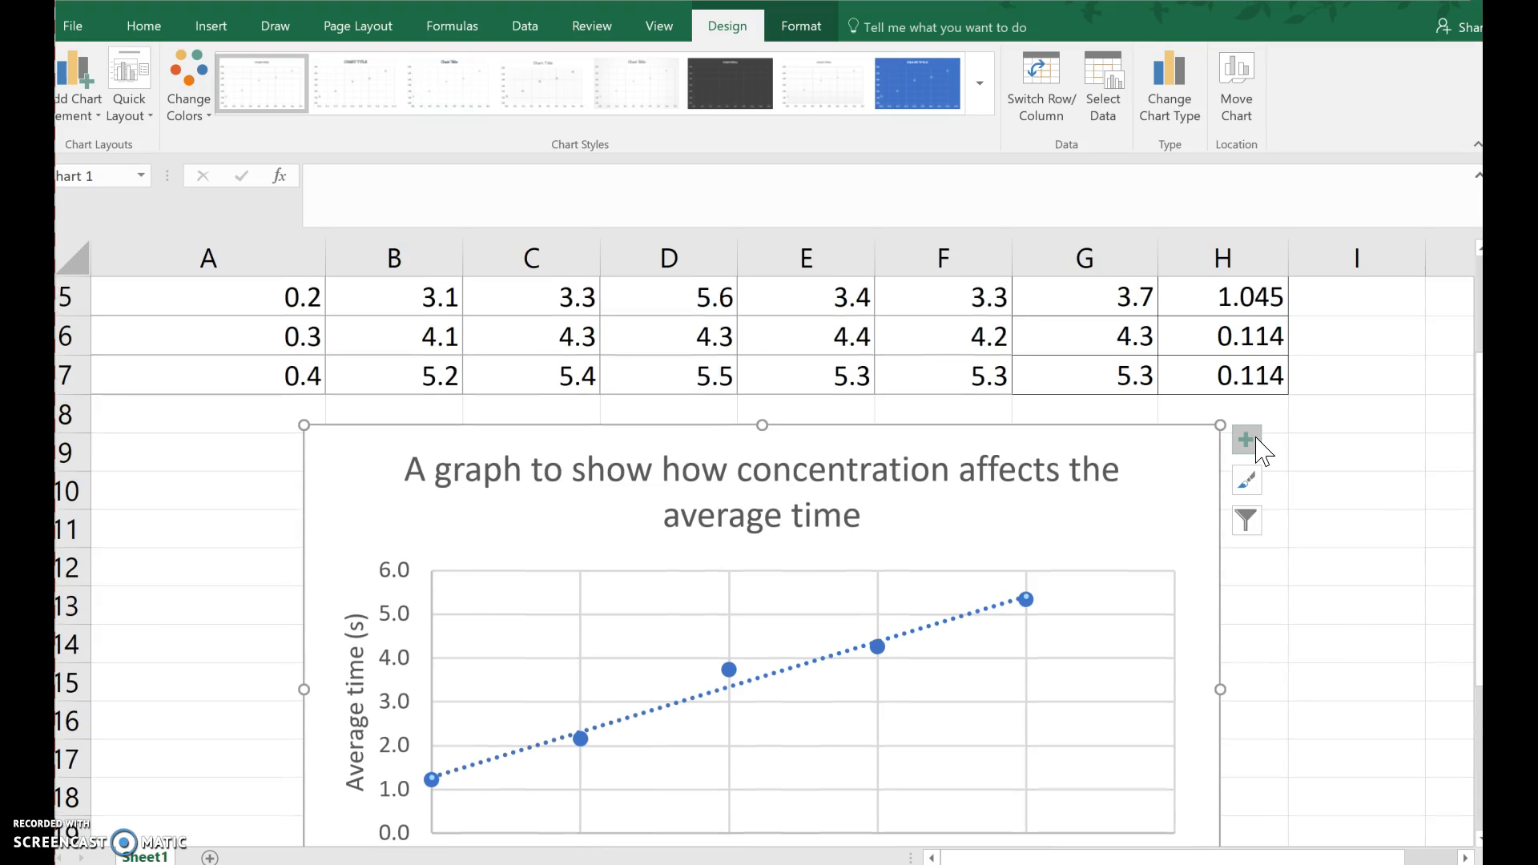
click(1348, 577)
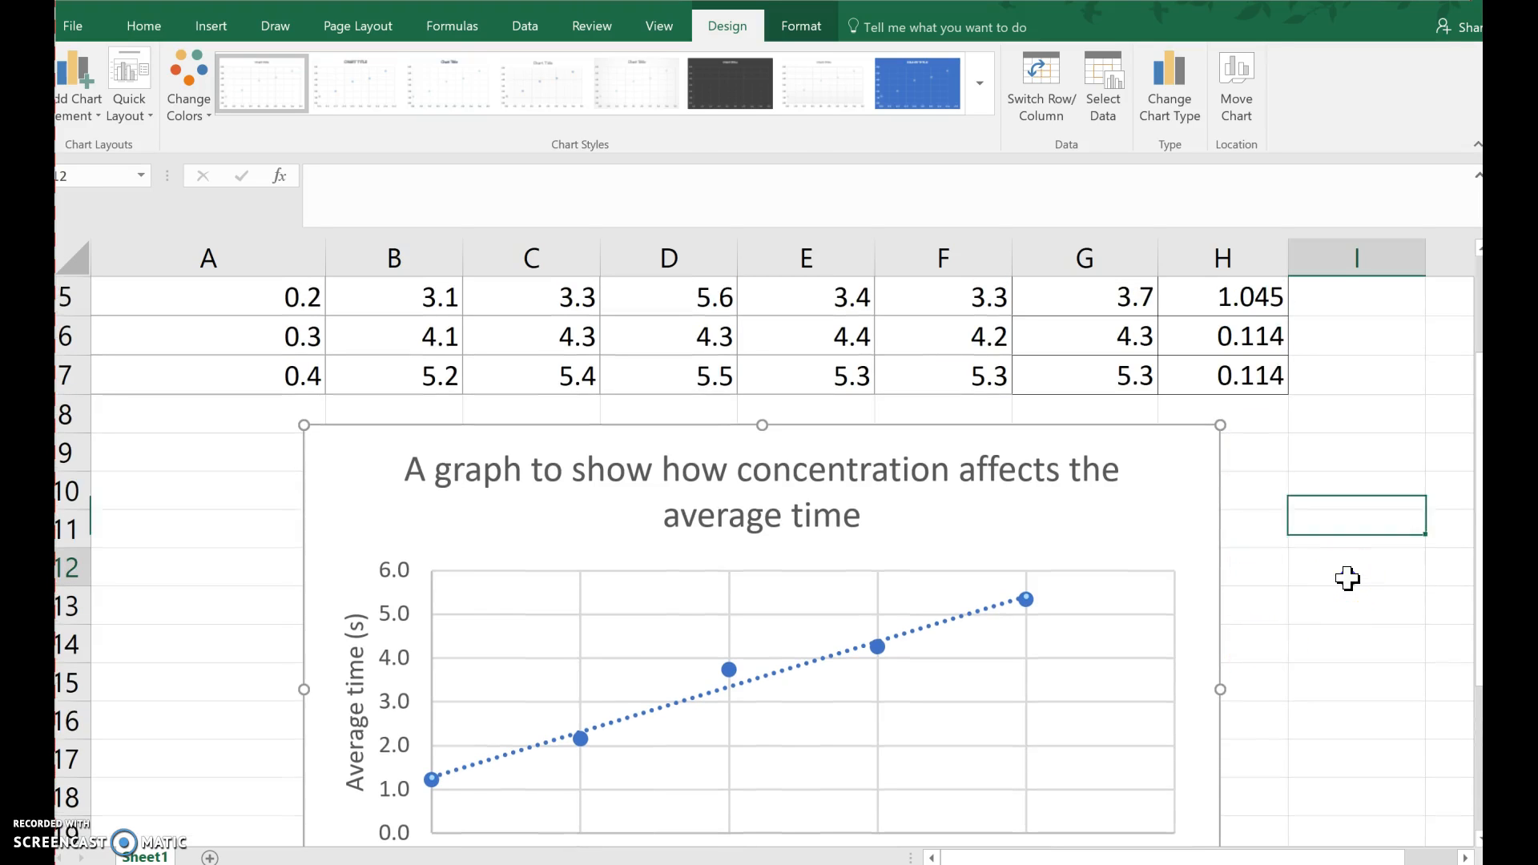
scroll(1348, 577, up, 1)
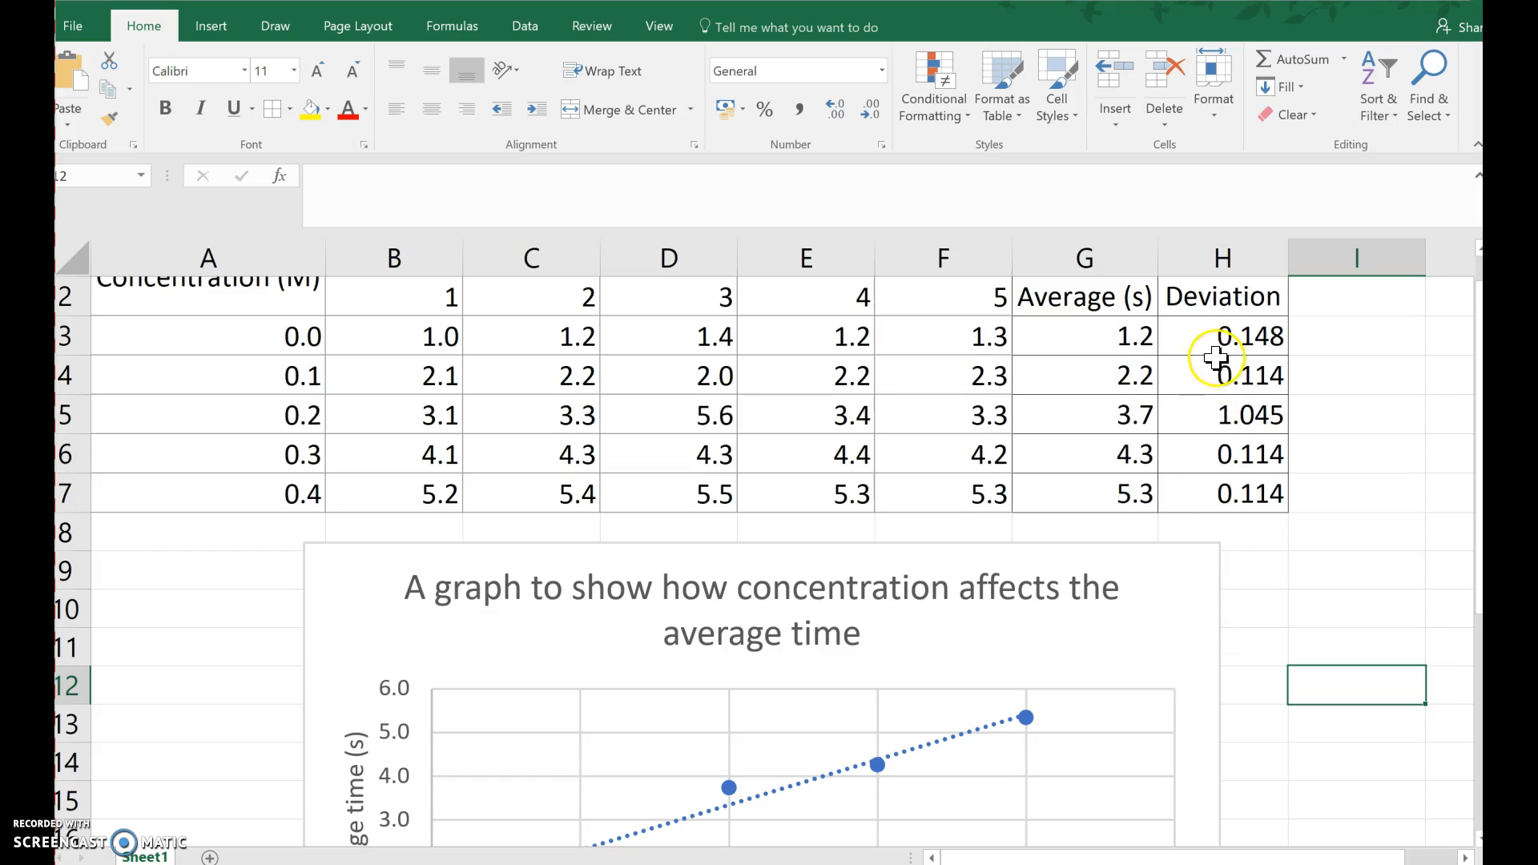
click(1183, 586)
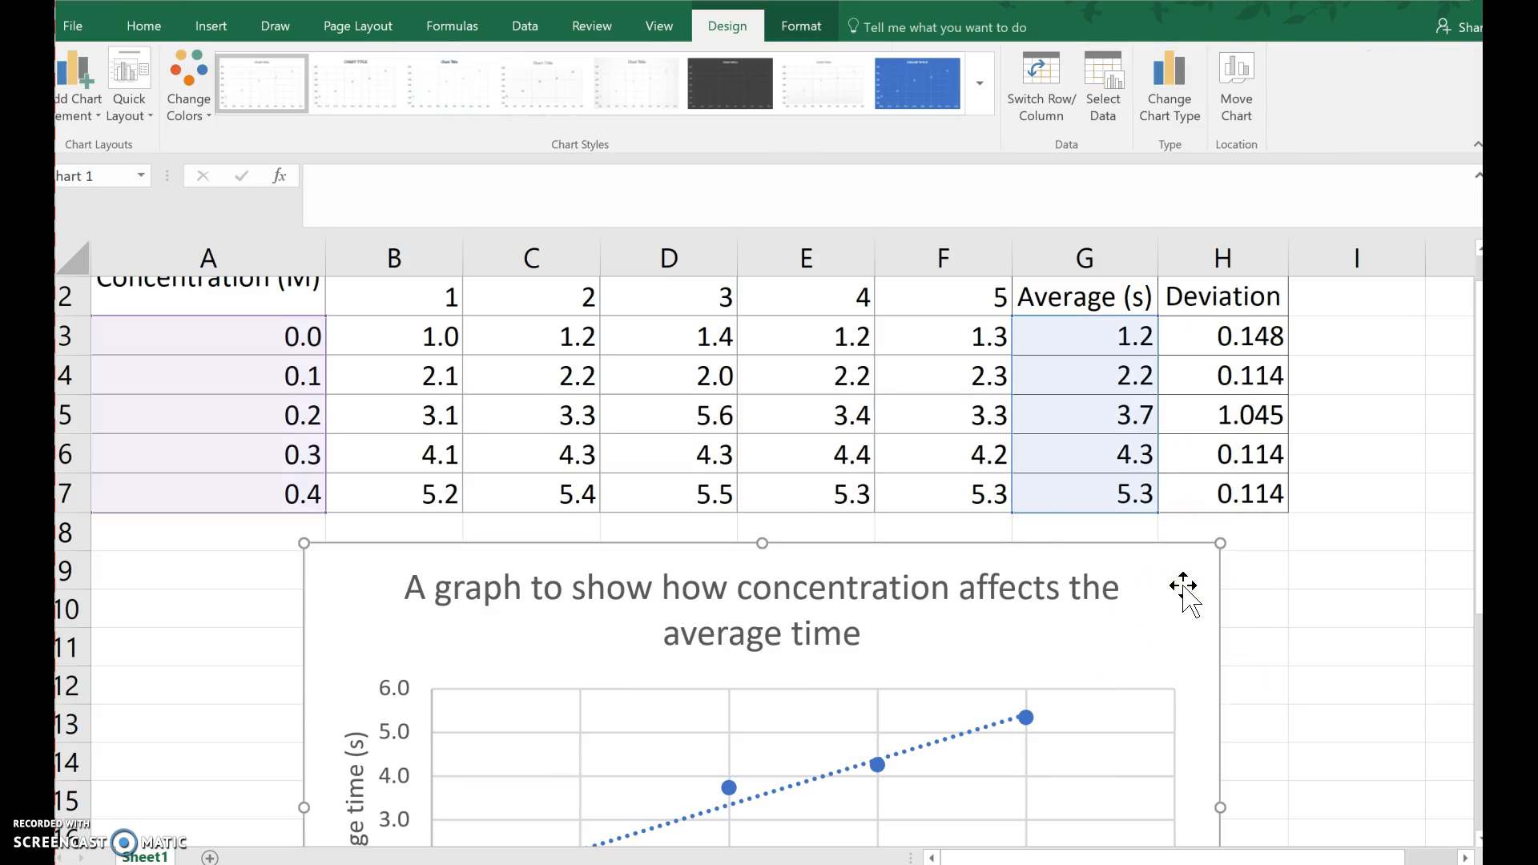
click(76, 82)
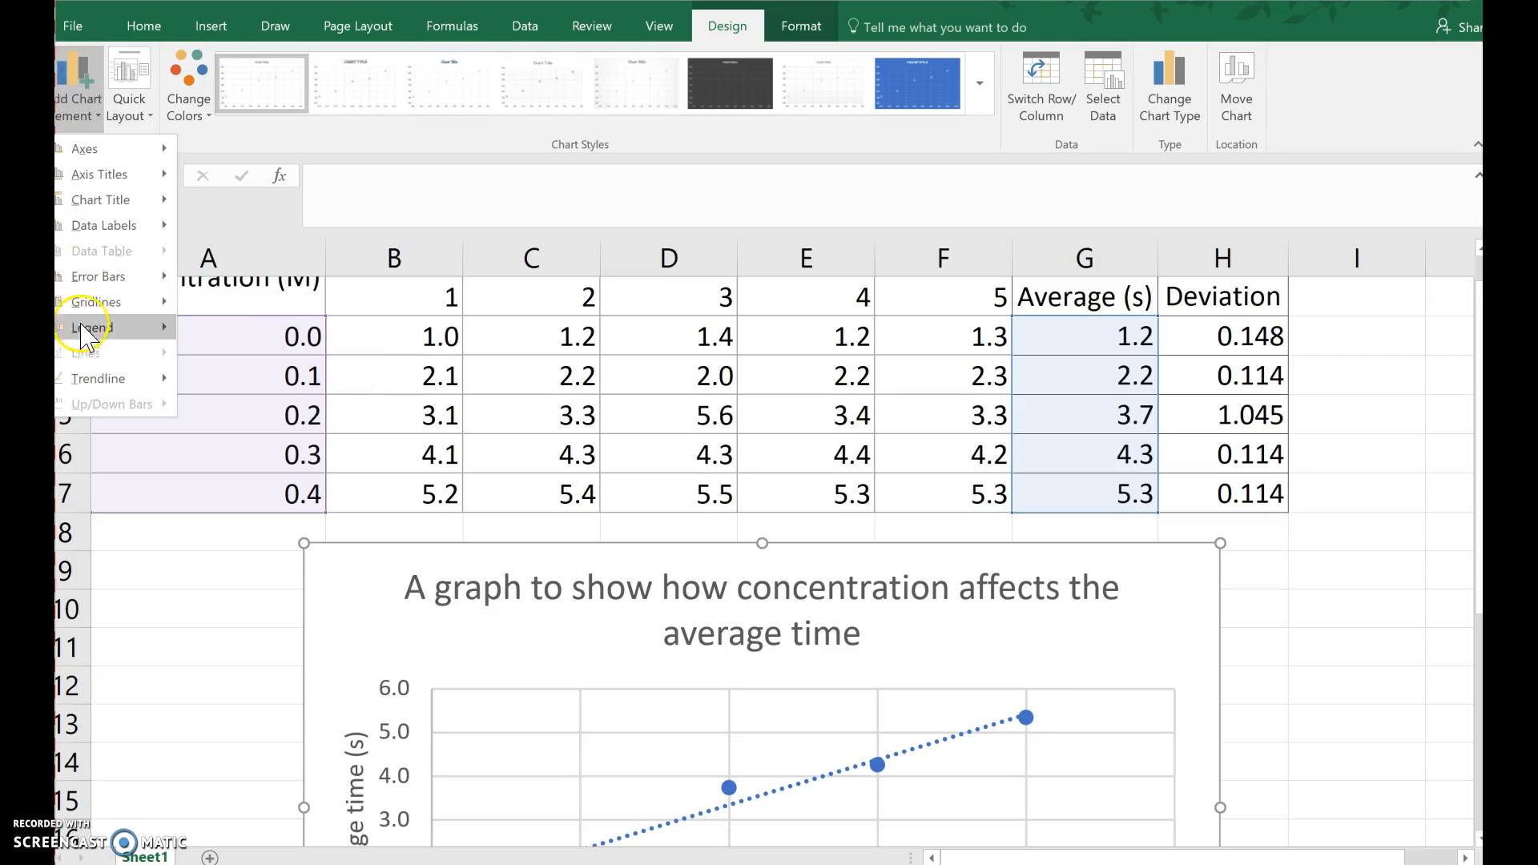
mouse_move(112, 276)
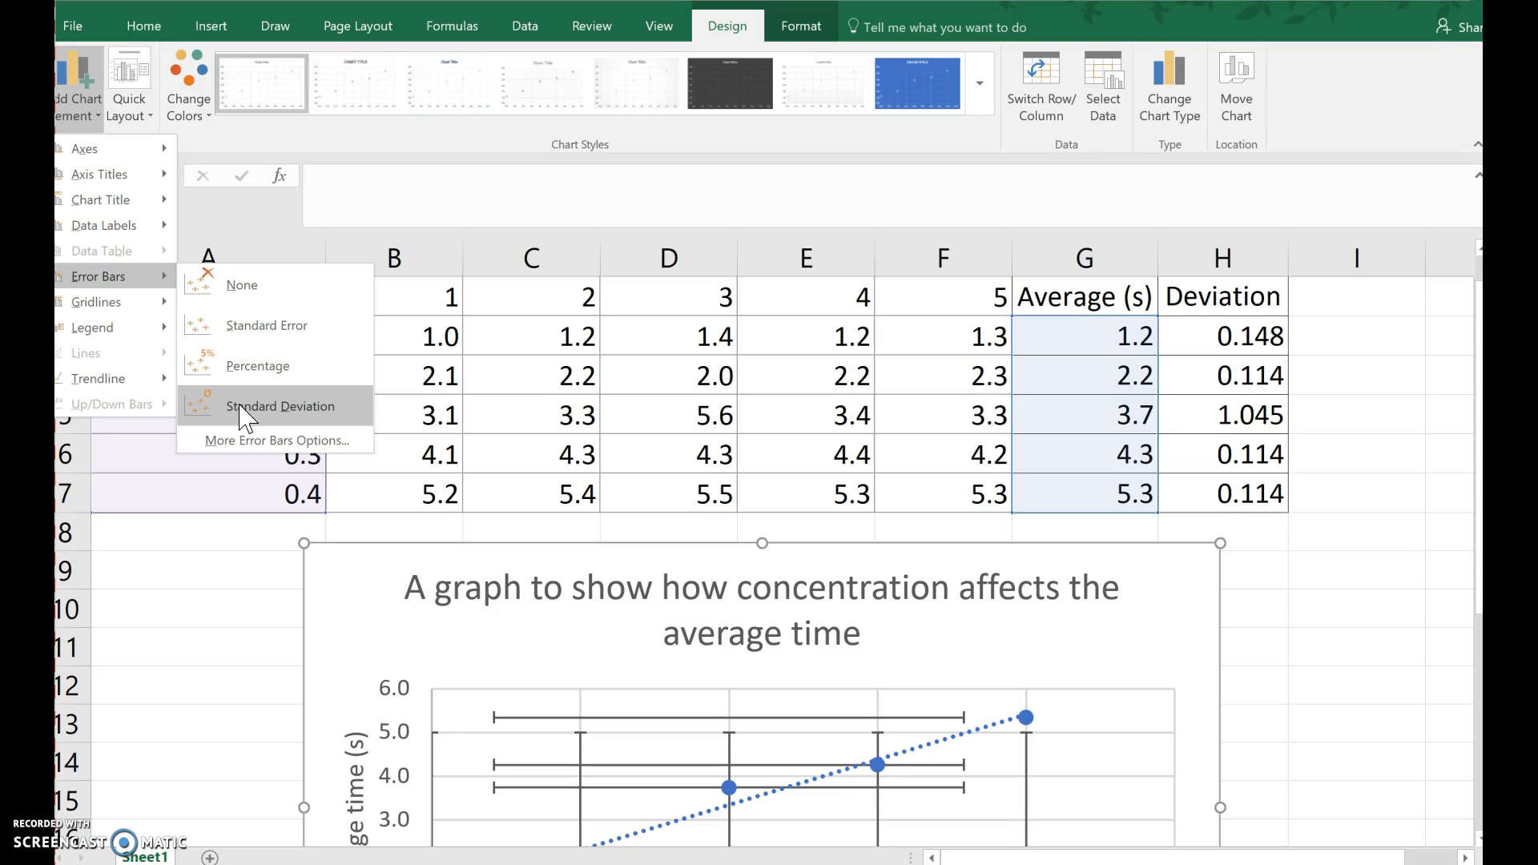
click(239, 405)
scroll(239, 405, down, 1)
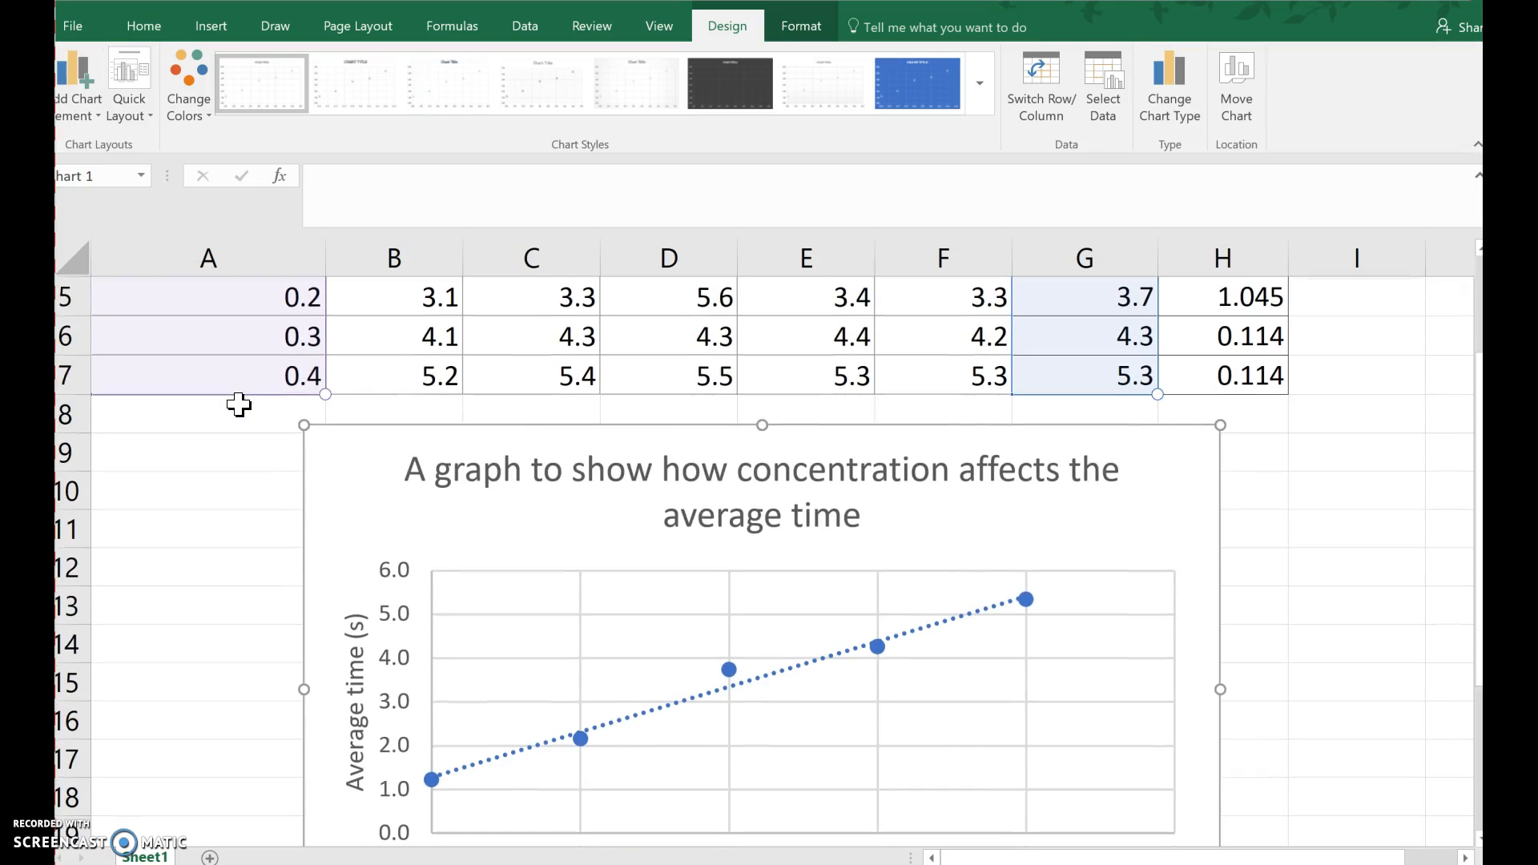
scroll(239, 405, up, 1)
scroll(239, 406, up, 1)
Add error bars to the scatter chart through the detailed error bar options and set the vertical error amount to Custom.
click(78, 78)
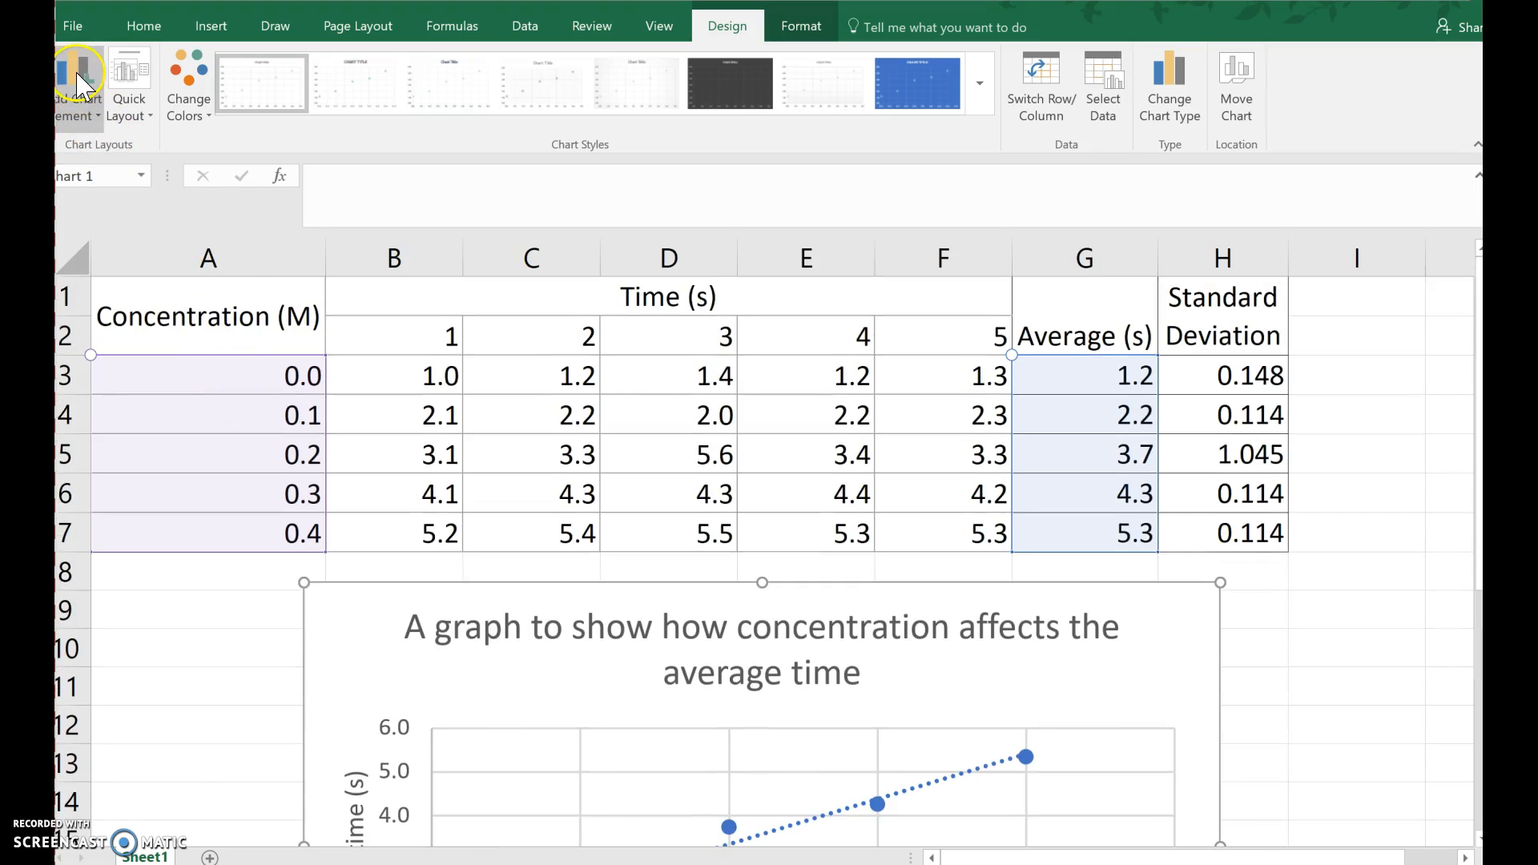
click(78, 80)
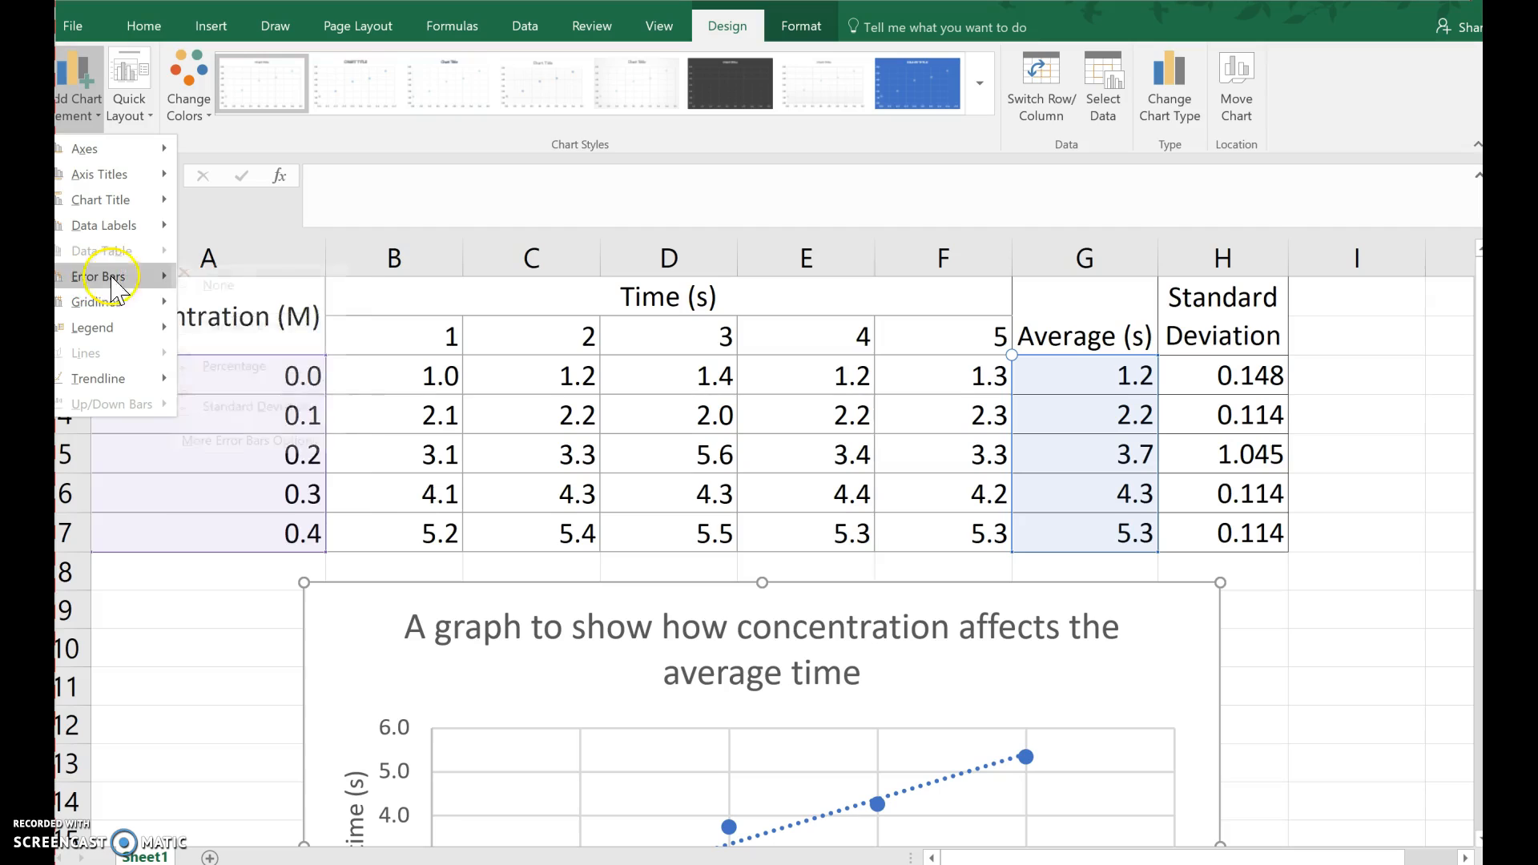
click(218, 439)
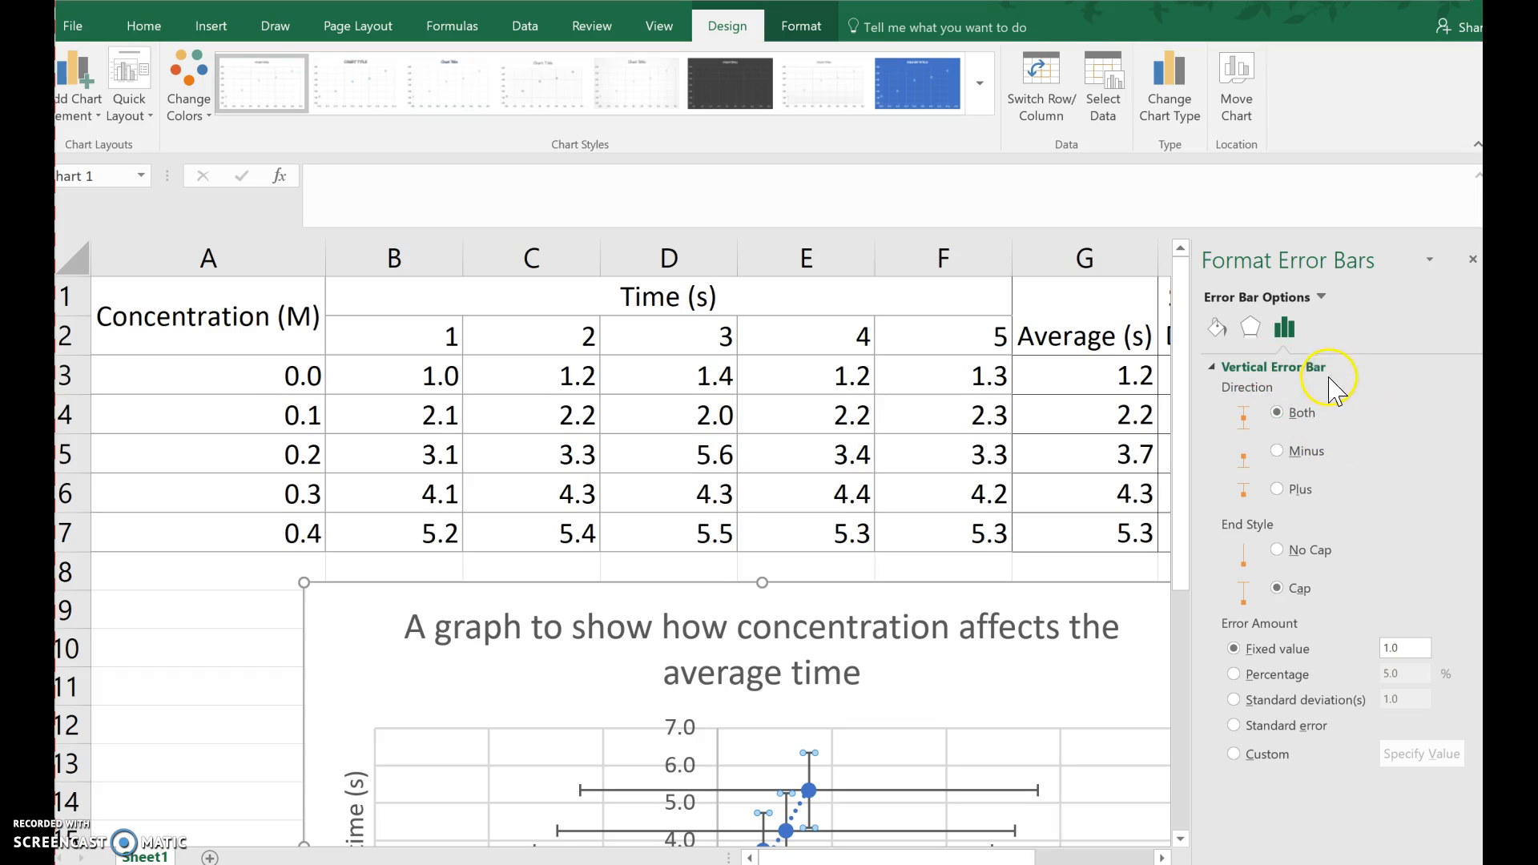
click(1236, 757)
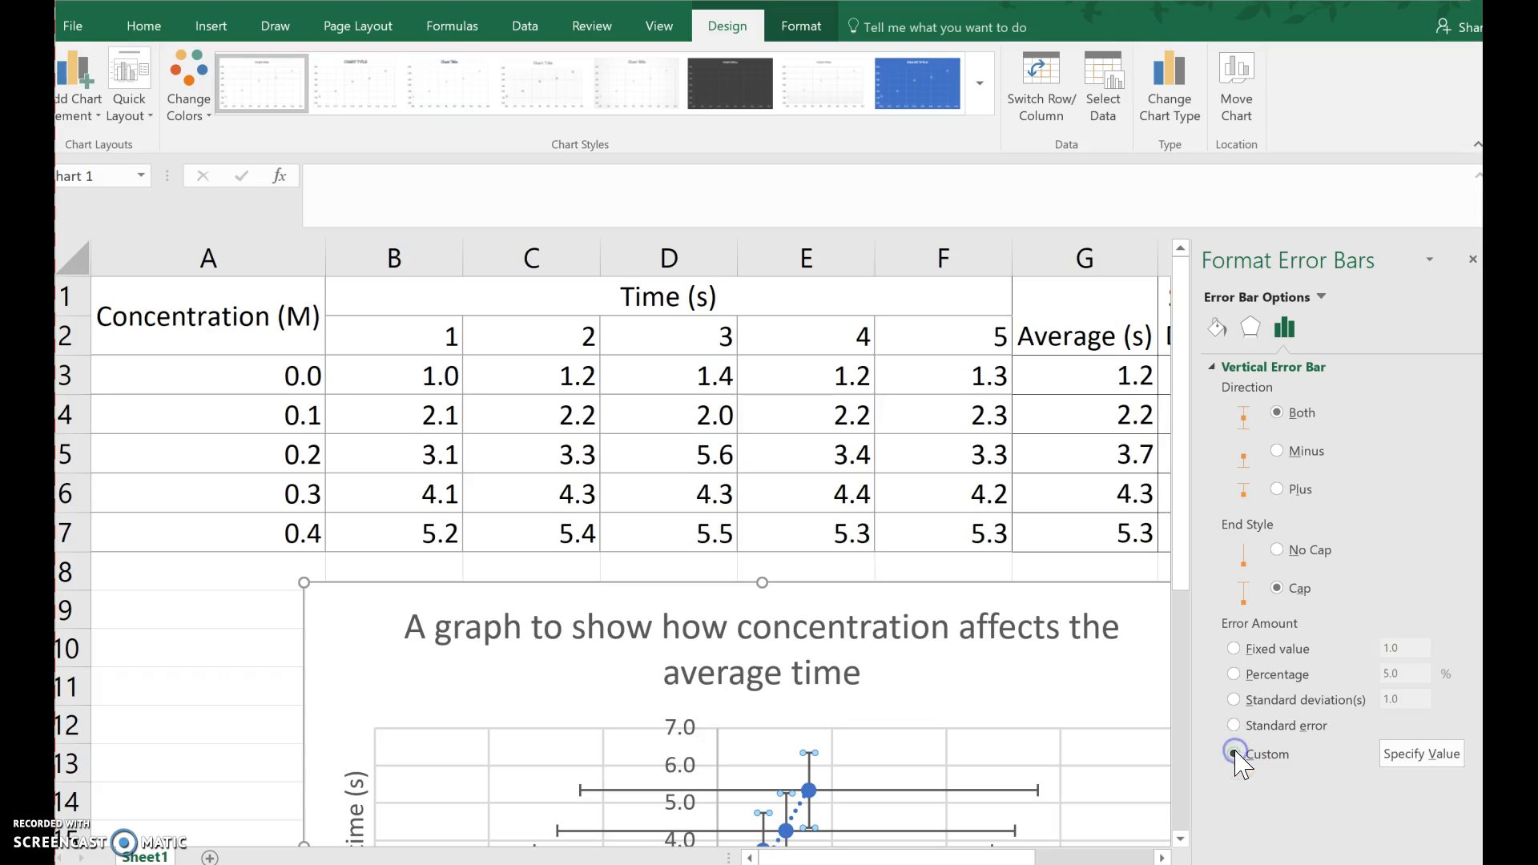
Specify the standard deviations in H3:H7 as both the positive and negative values of the vertical error bars.
click(1418, 757)
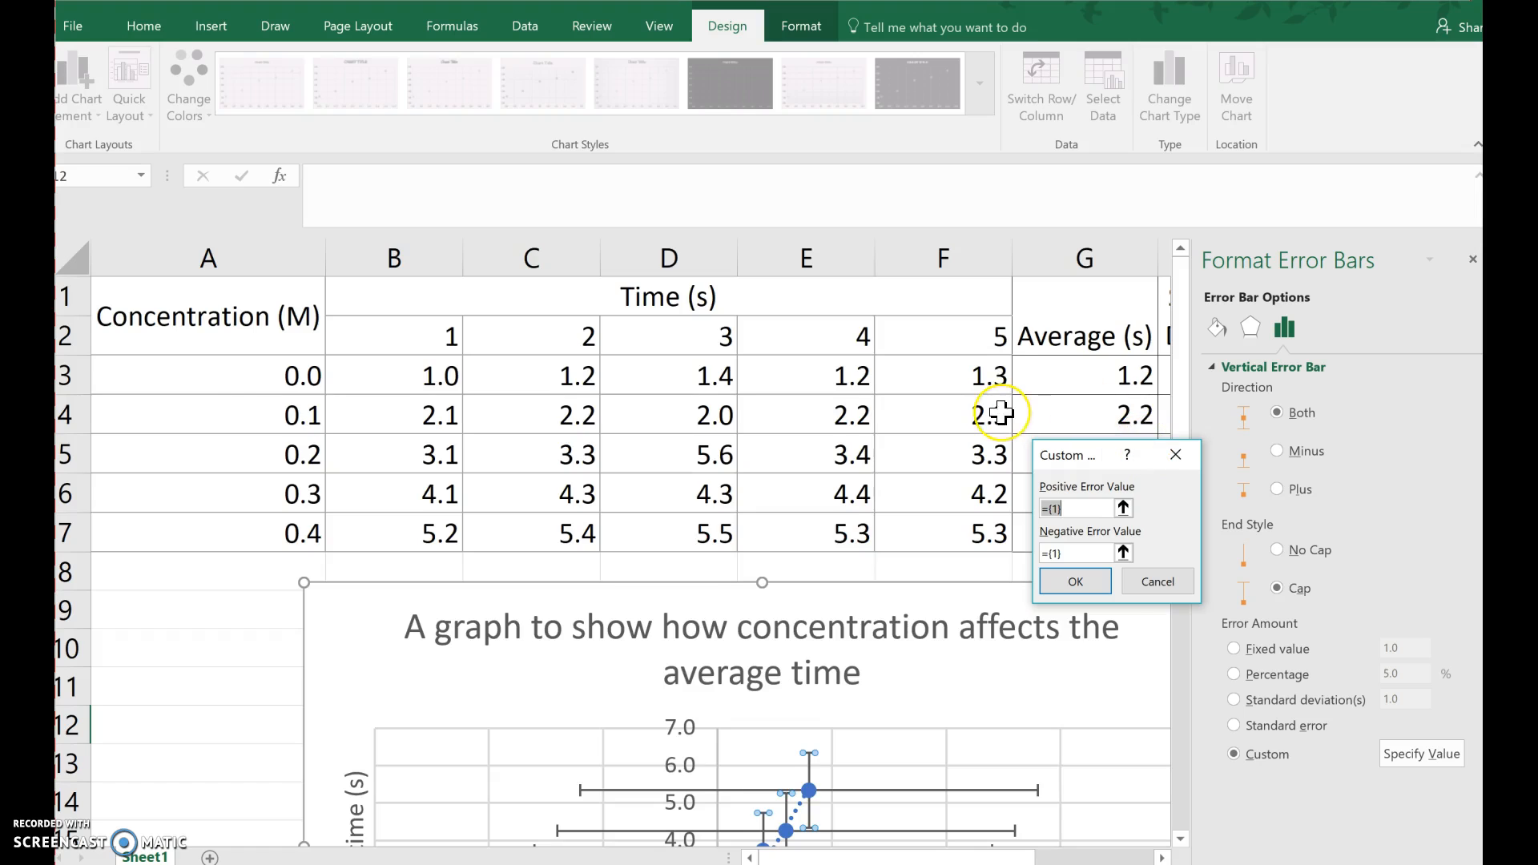
scroll(998, 405, right, 2)
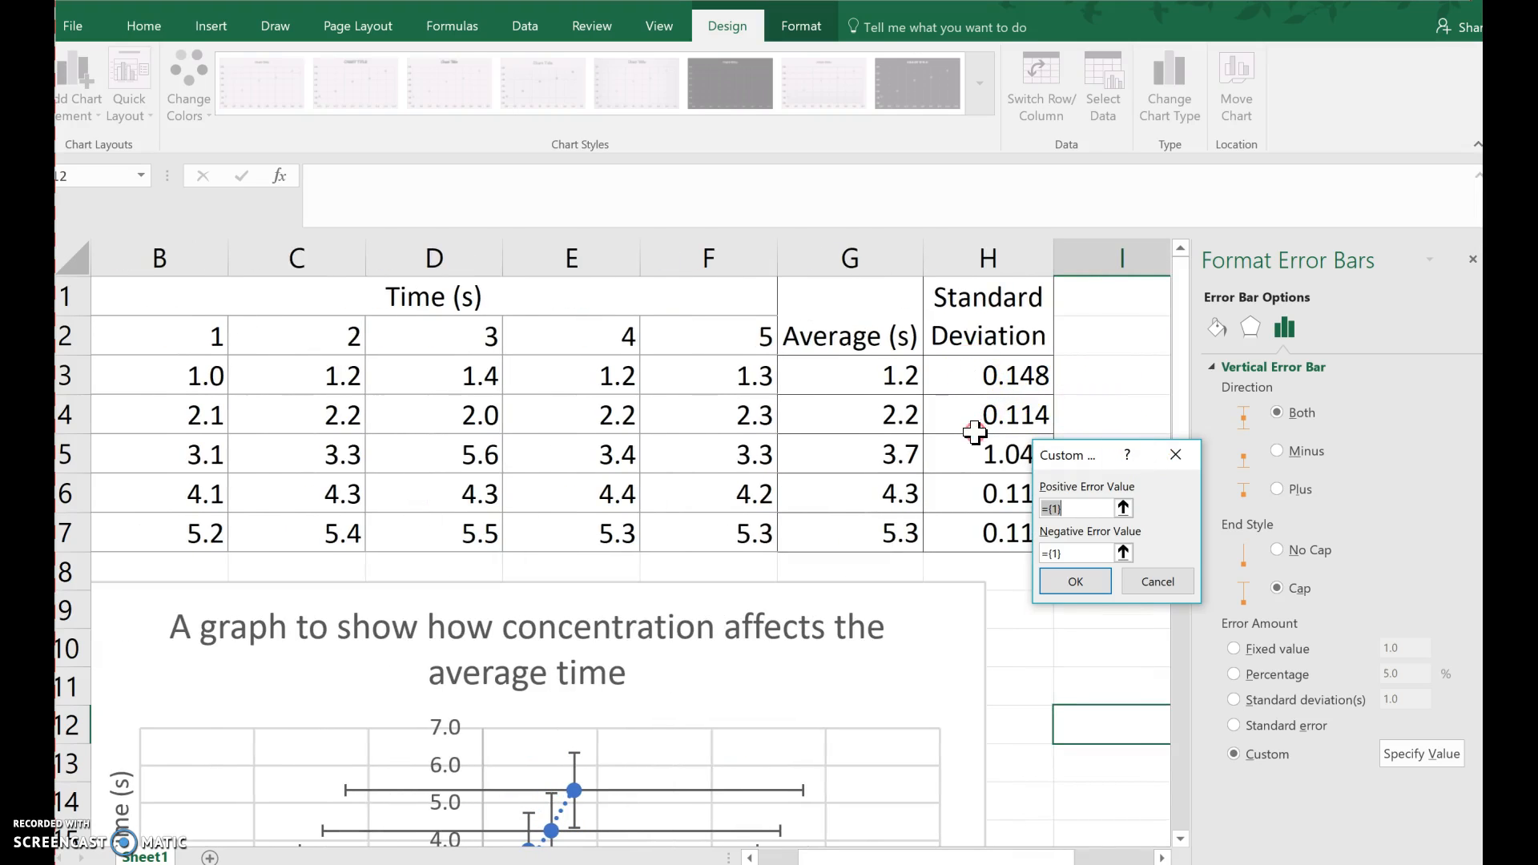
drag(969, 382, 962, 527)
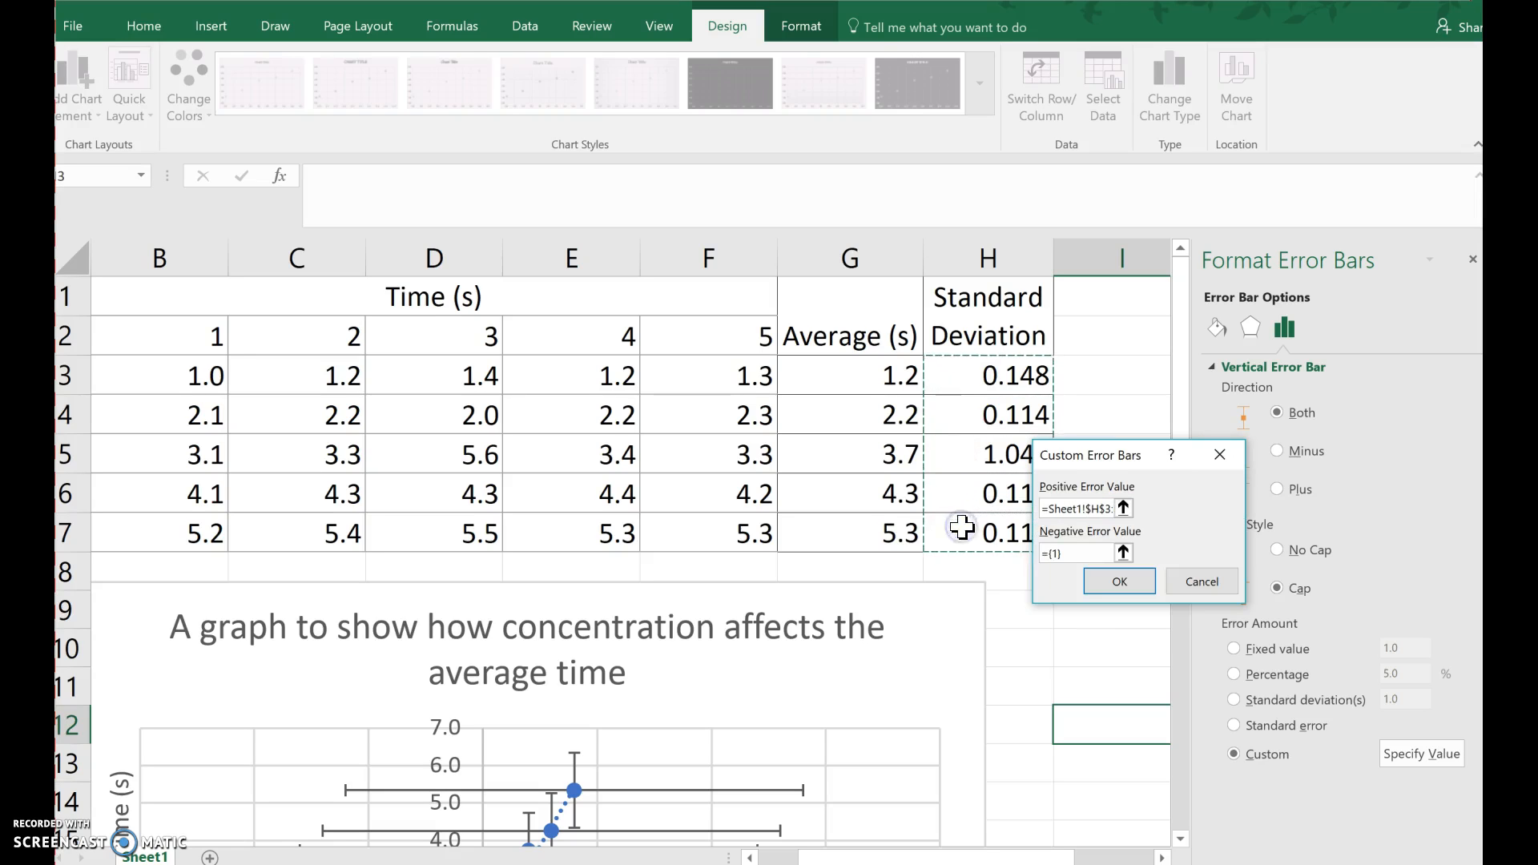
click(1074, 553)
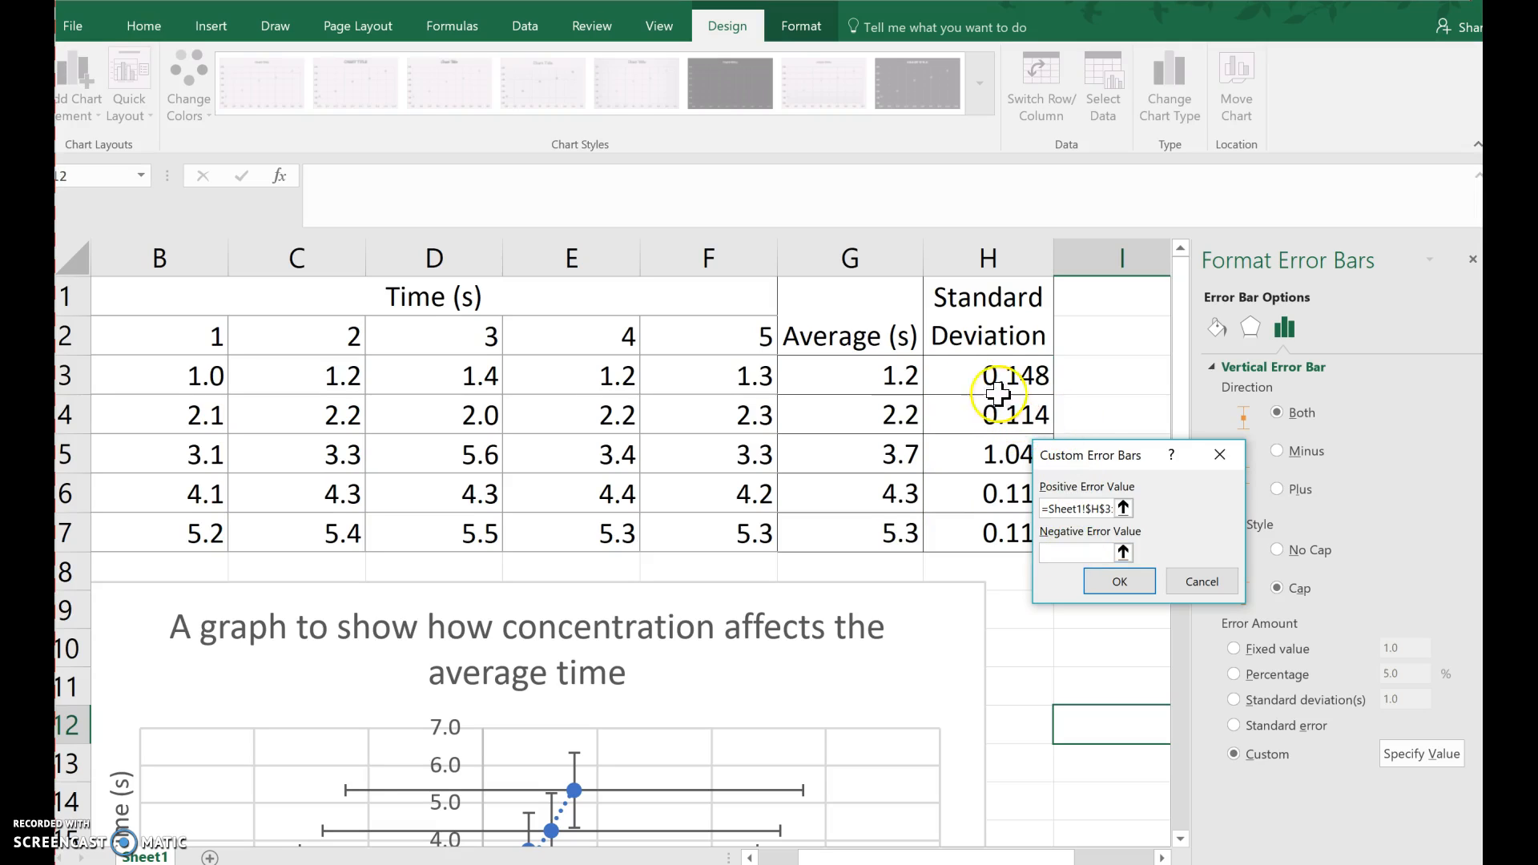
click(969, 369)
drag(969, 369, 963, 544)
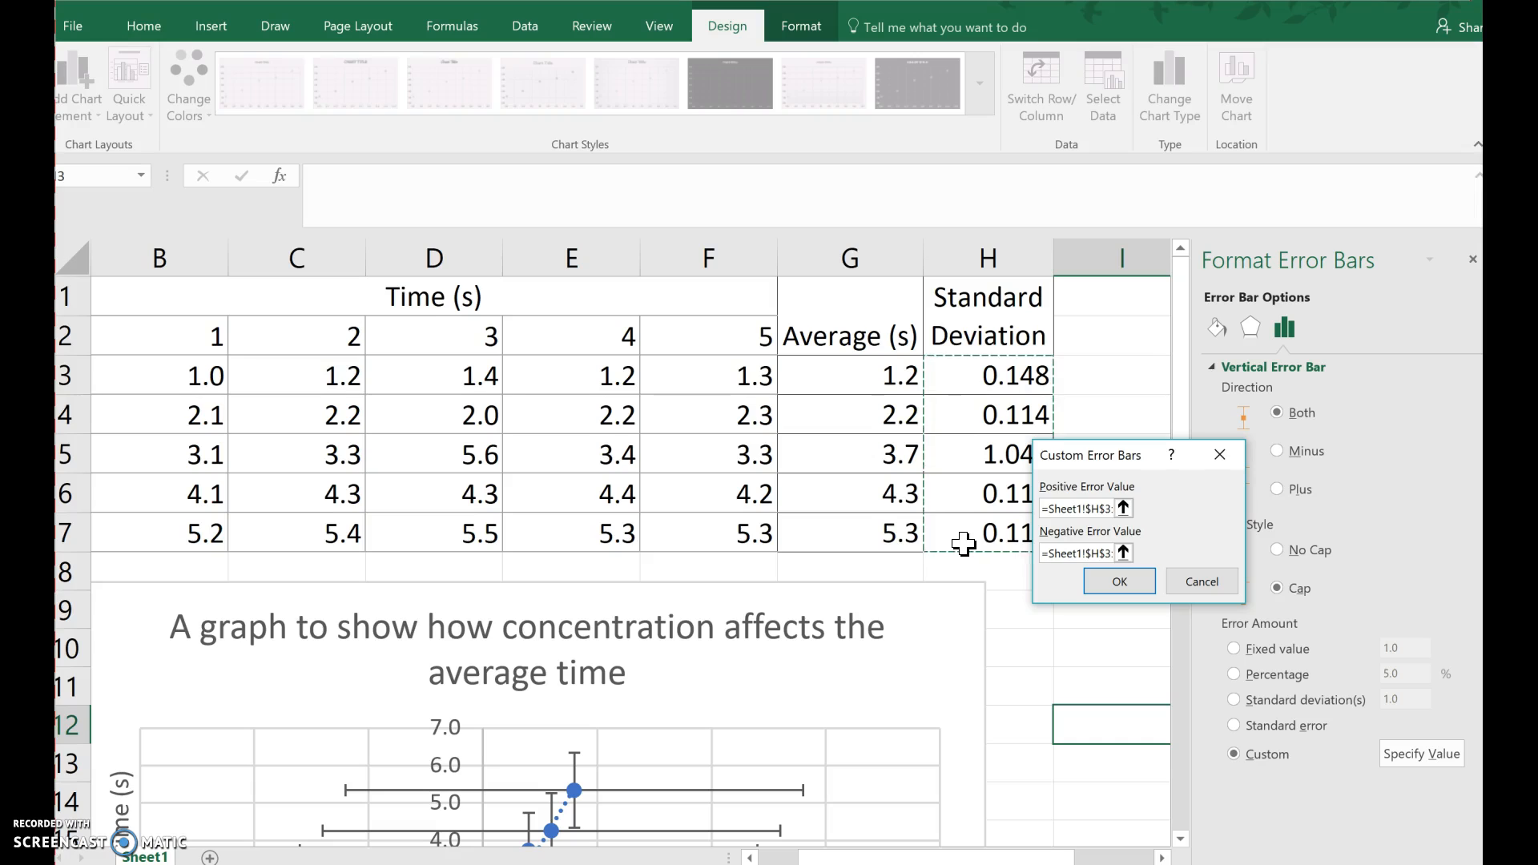
click(1120, 582)
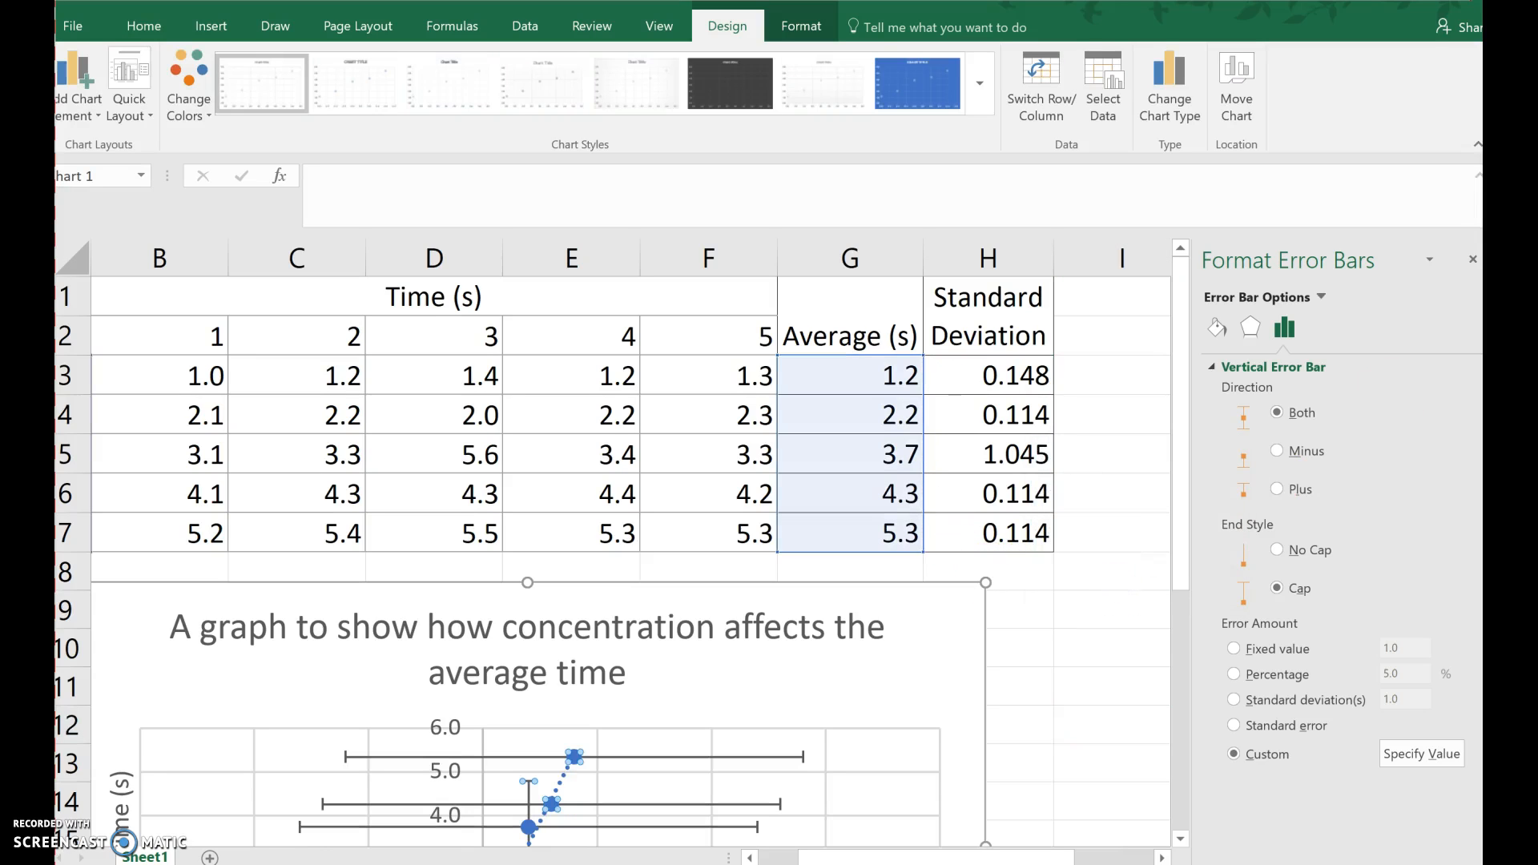
click(1473, 260)
Delete the horizontal error bars from the scatter chart, keeping the vertical ones.
scroll(1294, 559, down, 2)
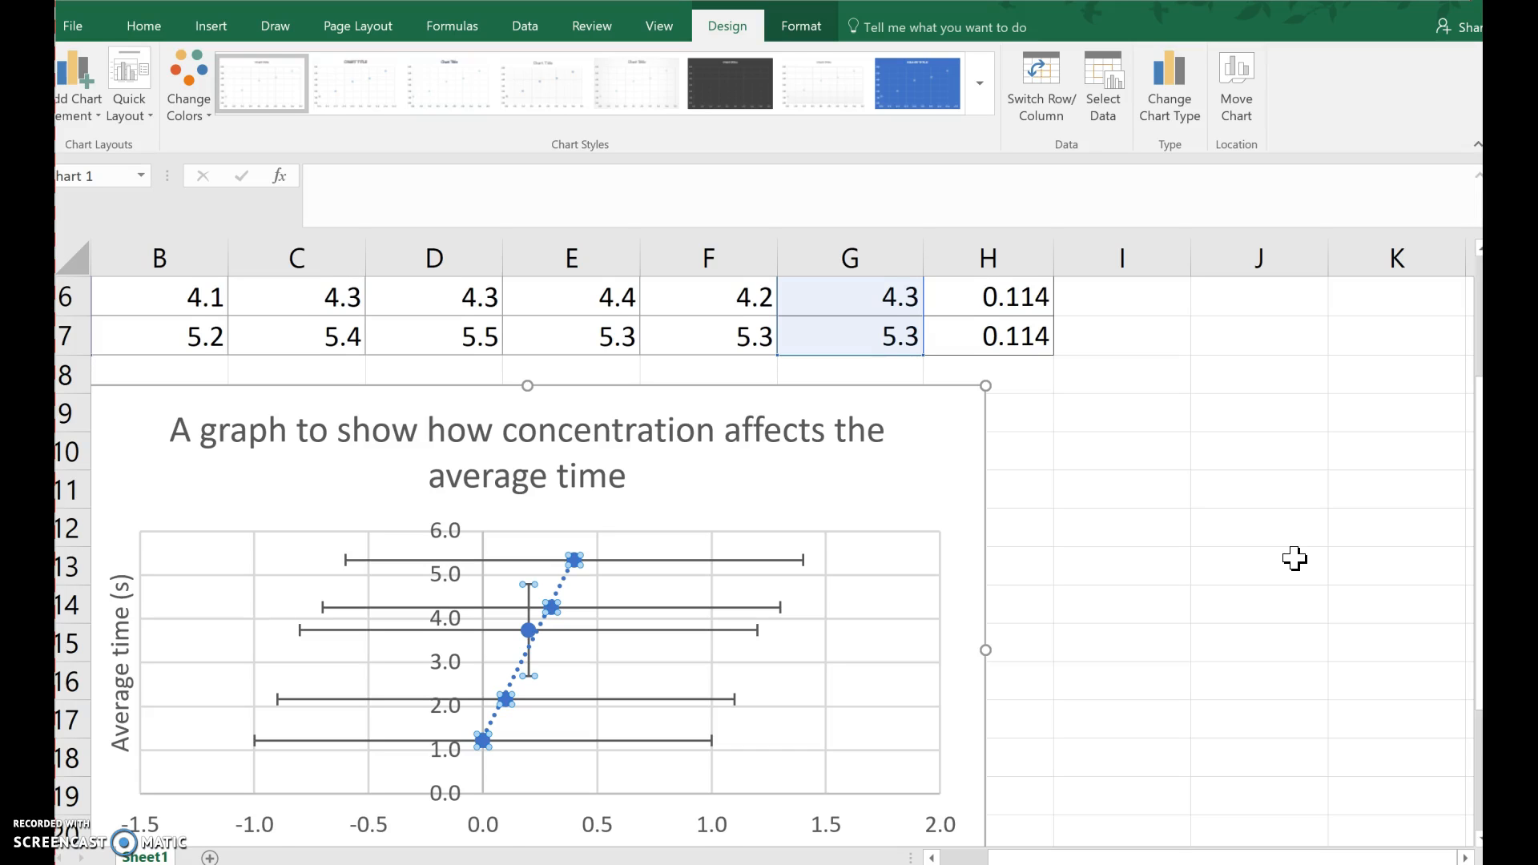
scroll(1295, 558, up, 2)
scroll(1295, 558, down, 2)
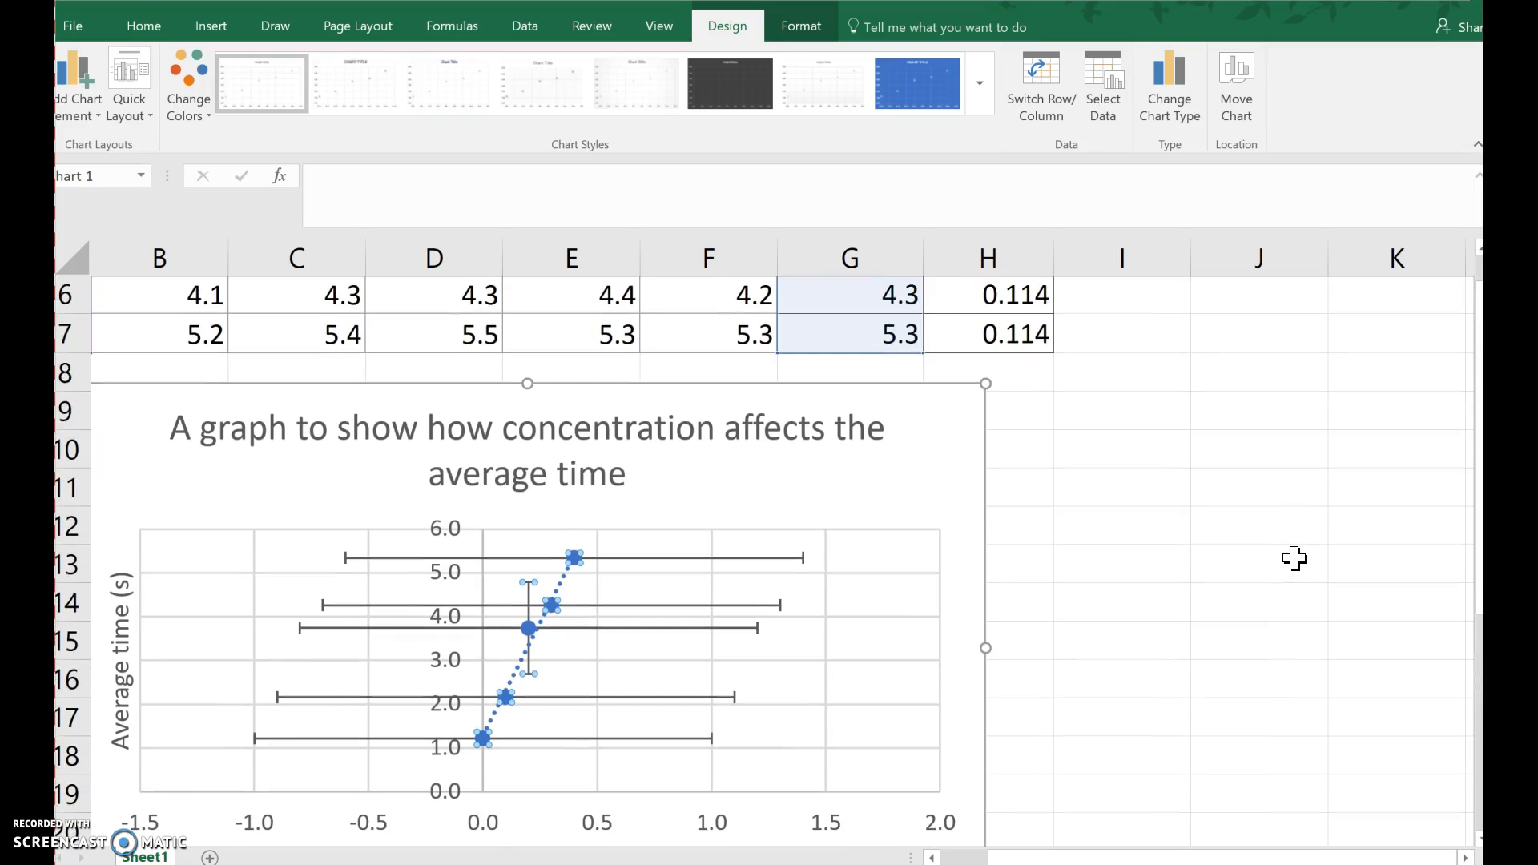
click(784, 561)
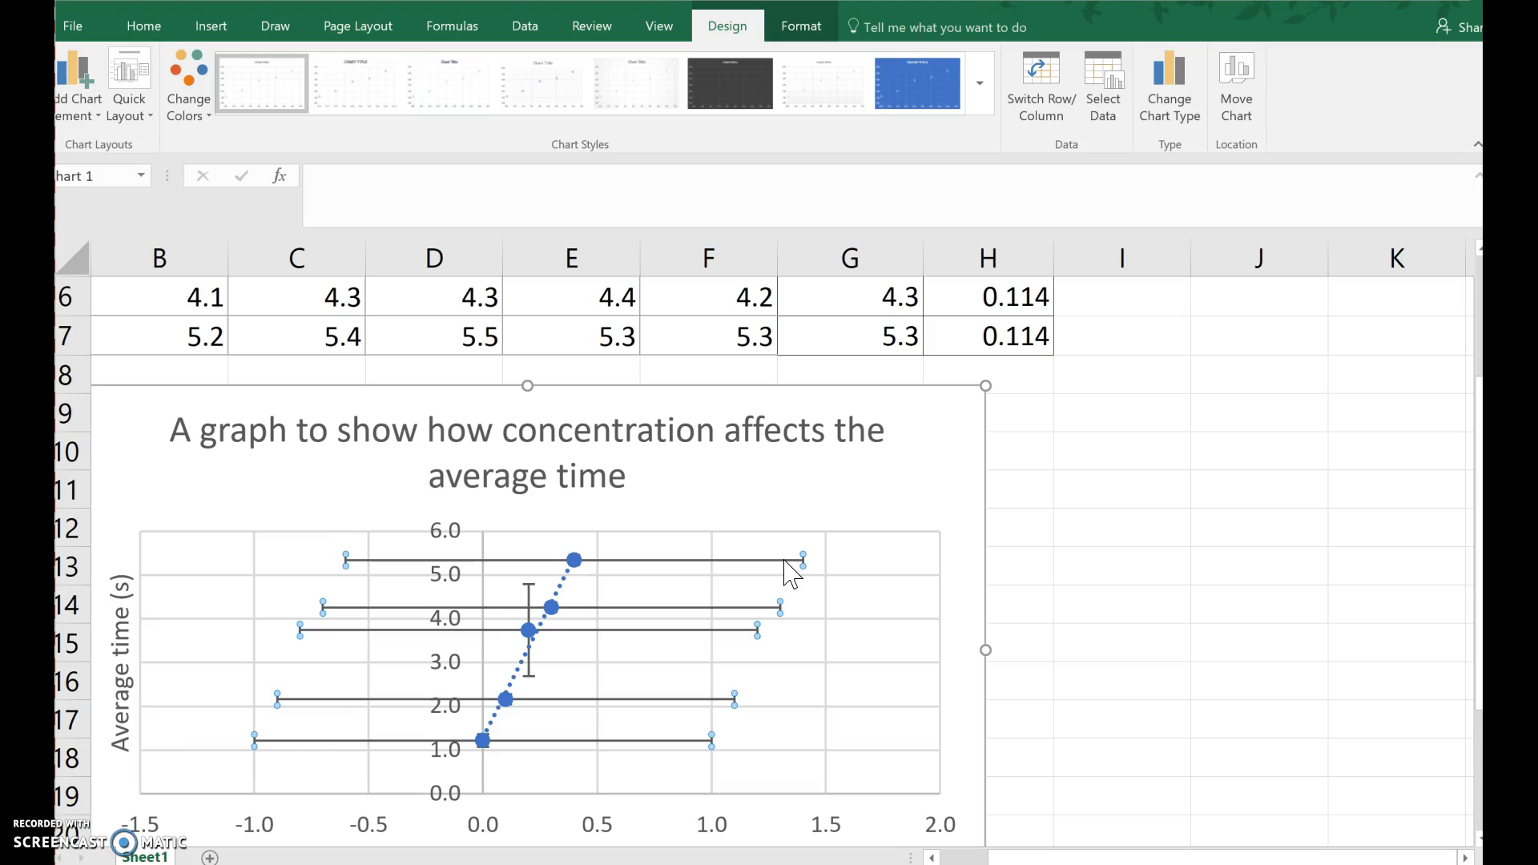
key(Delete)
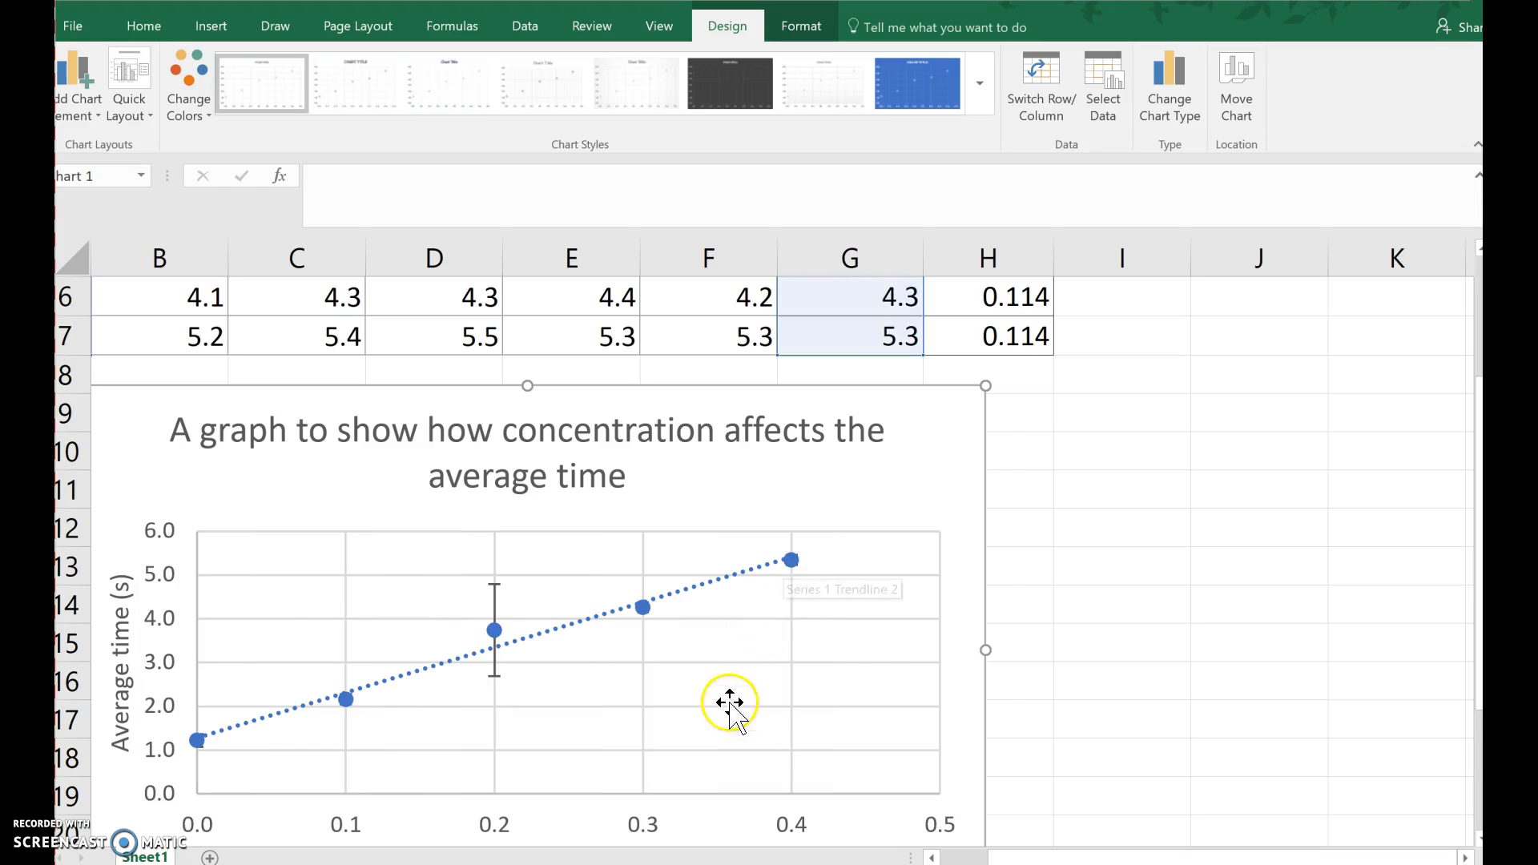
Highlight the outlying trial 3 time for the 0.2 M concentration, cell D5, with a yellow fill.
scroll(1177, 604, up, 1)
scroll(1180, 605, up, 1)
scroll(1180, 604, down, 2)
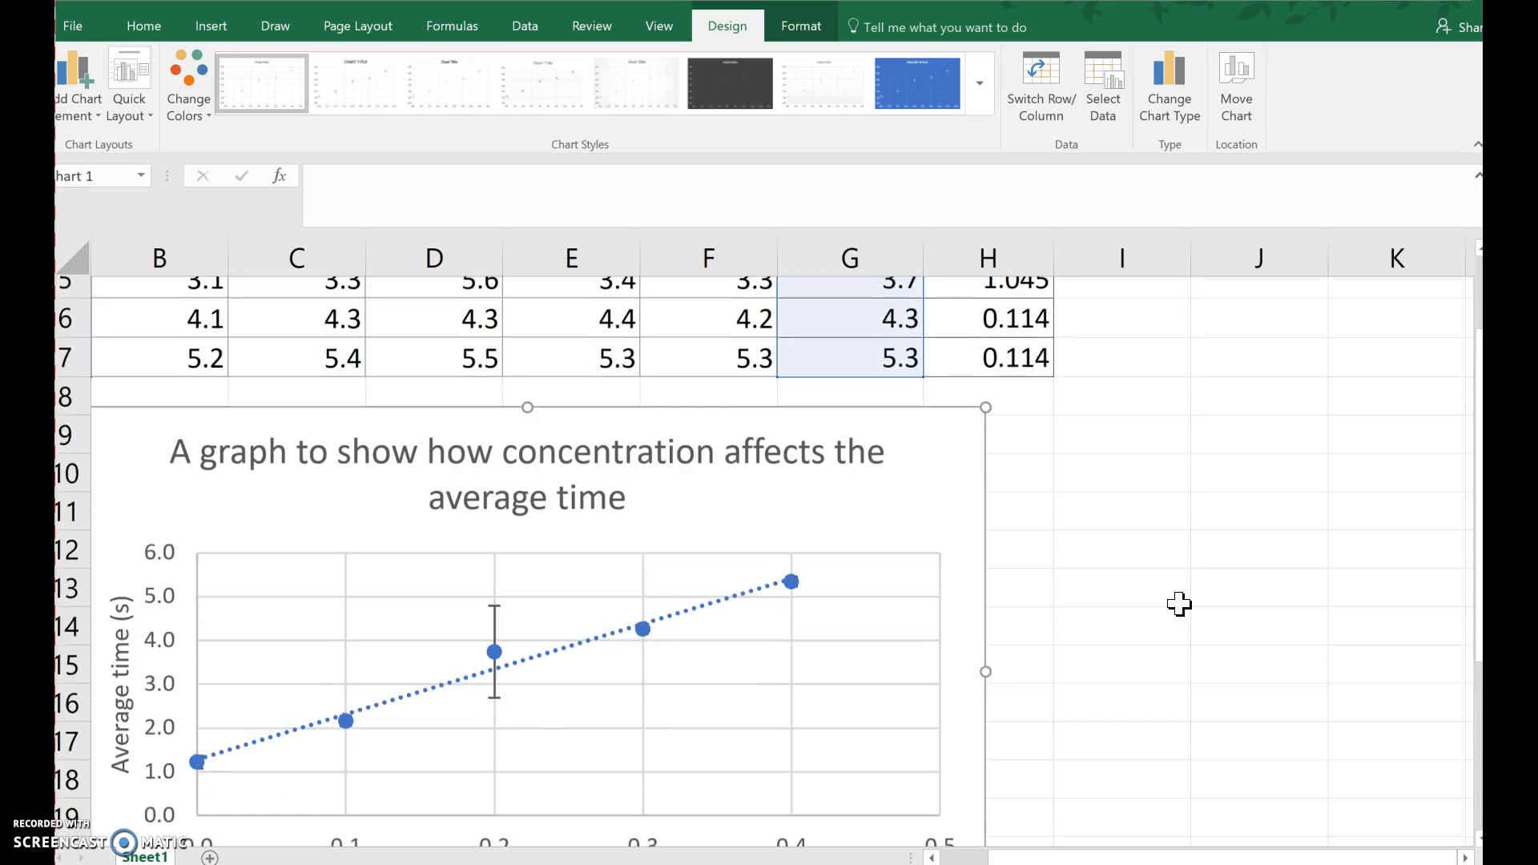
scroll(1179, 604, down, 1)
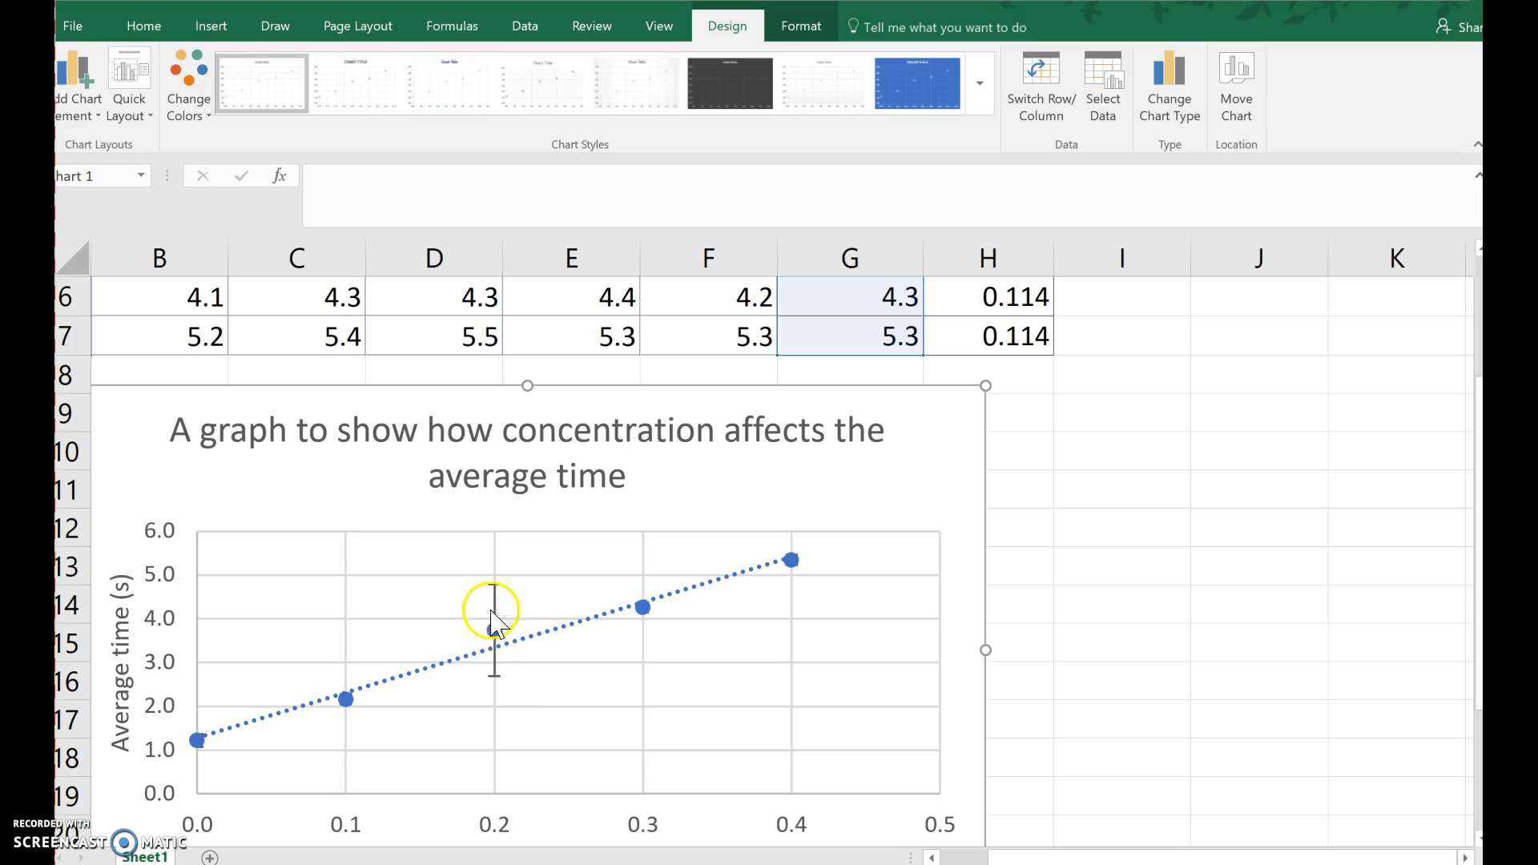
scroll(1033, 543, up, 2)
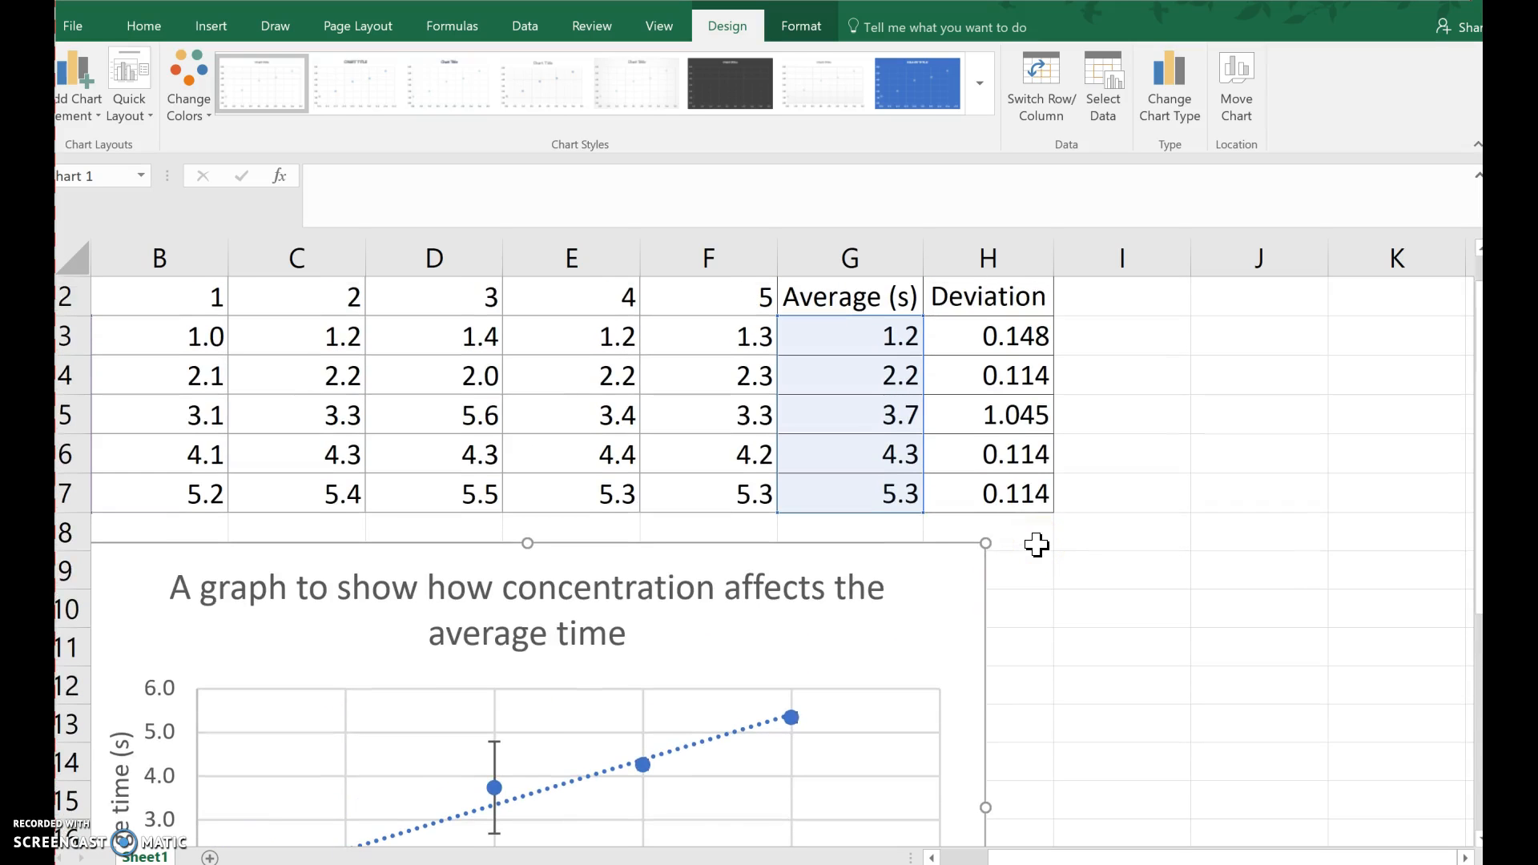
click(1018, 410)
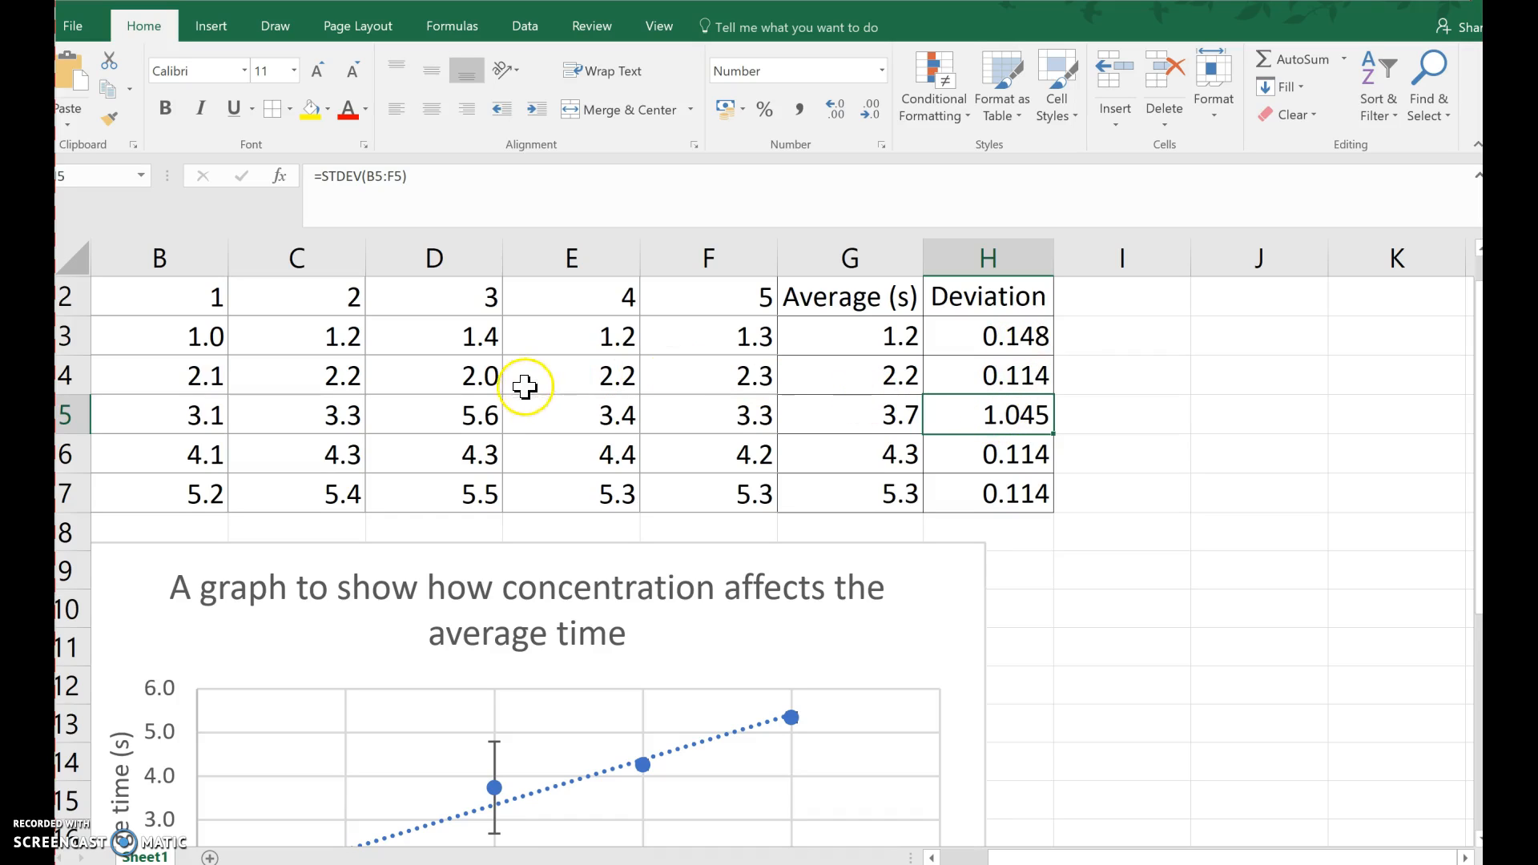
click(473, 413)
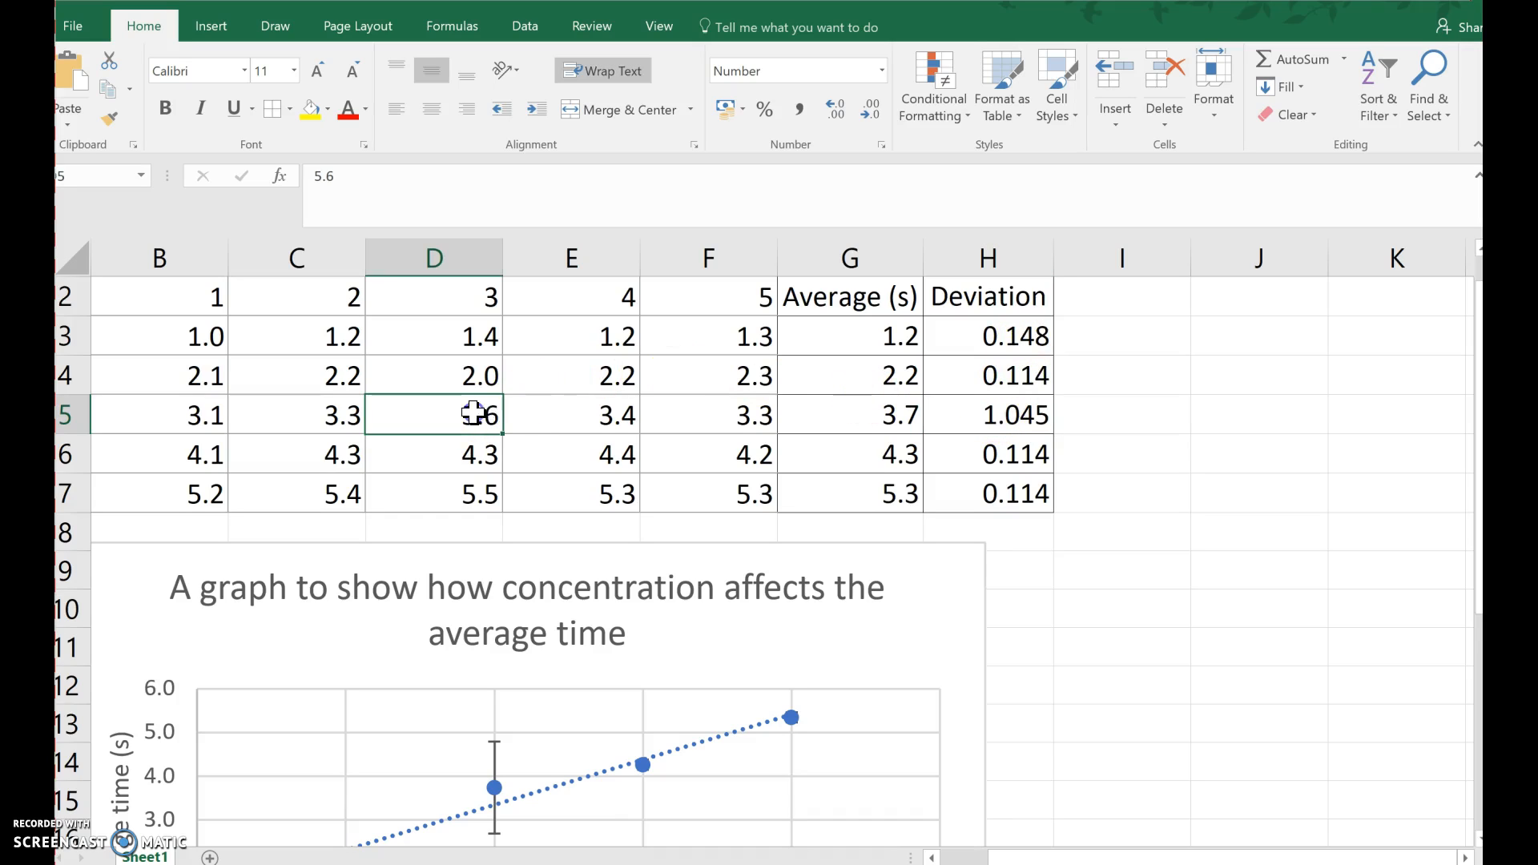
click(311, 109)
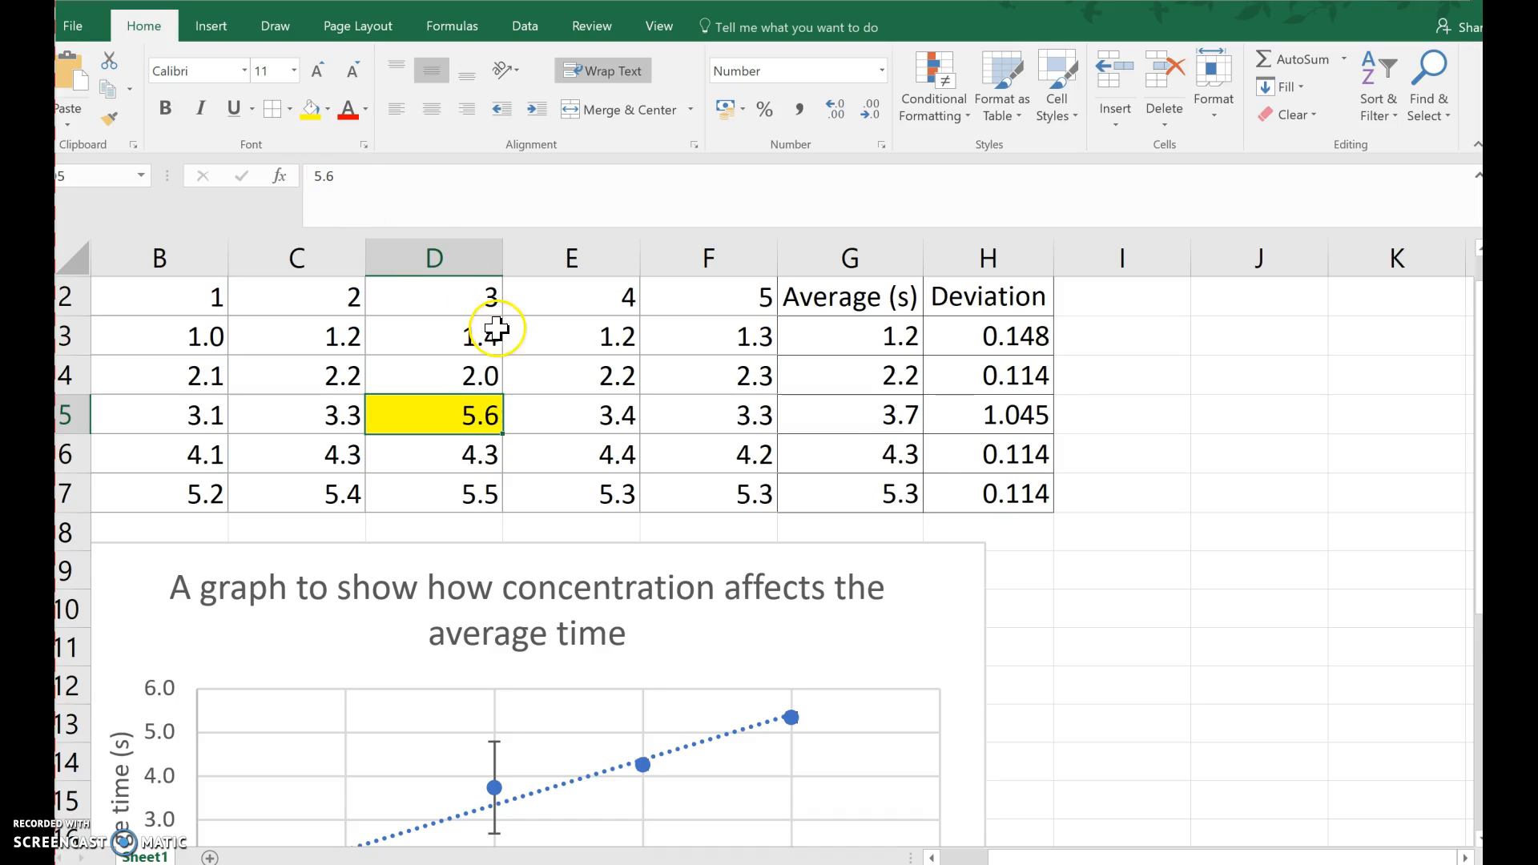
click(1045, 634)
scroll(1045, 633, down, 2)
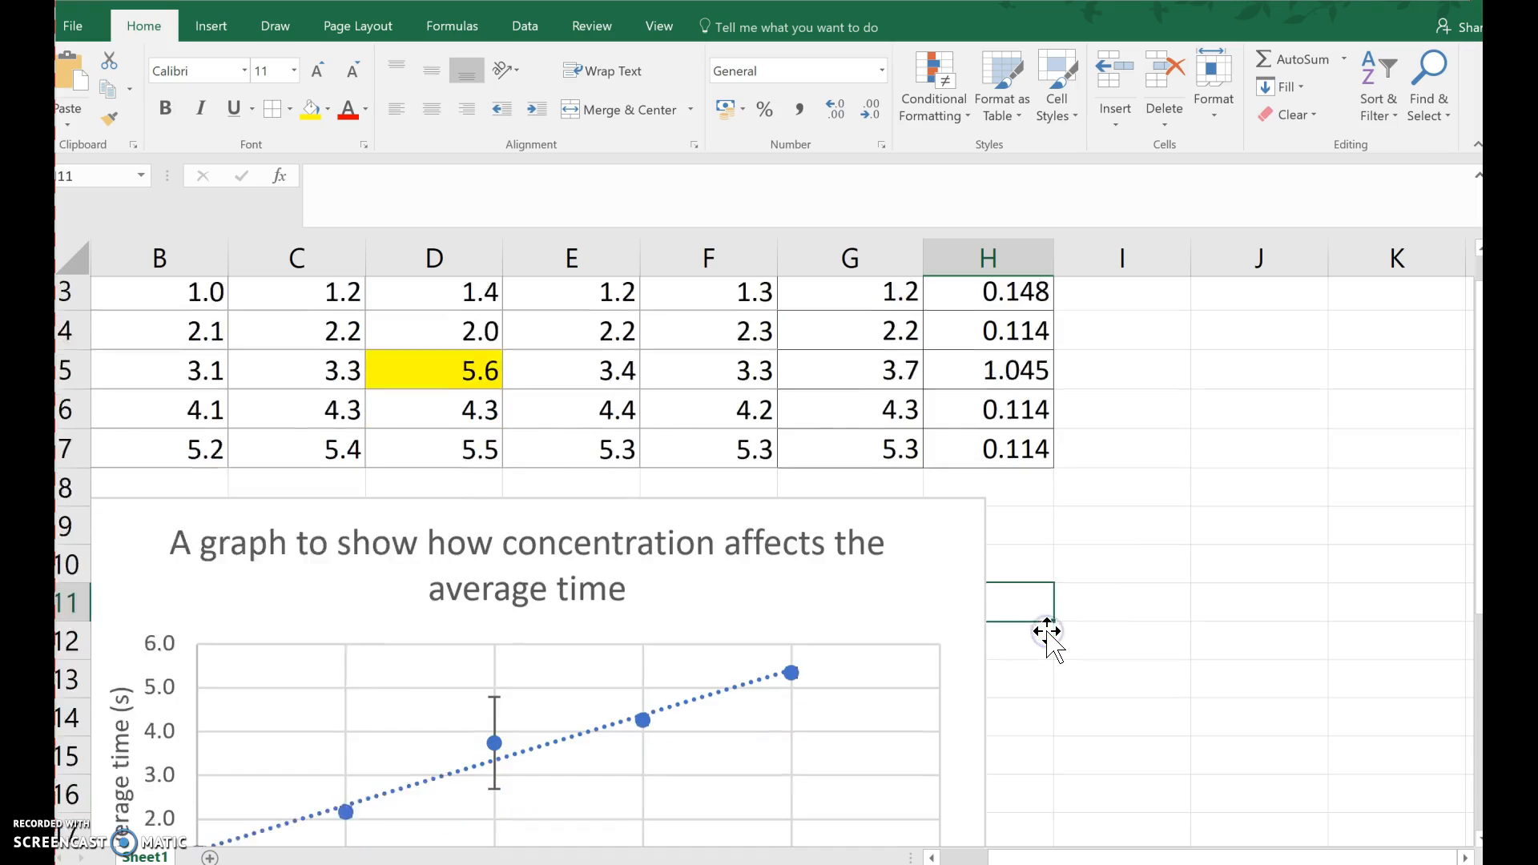